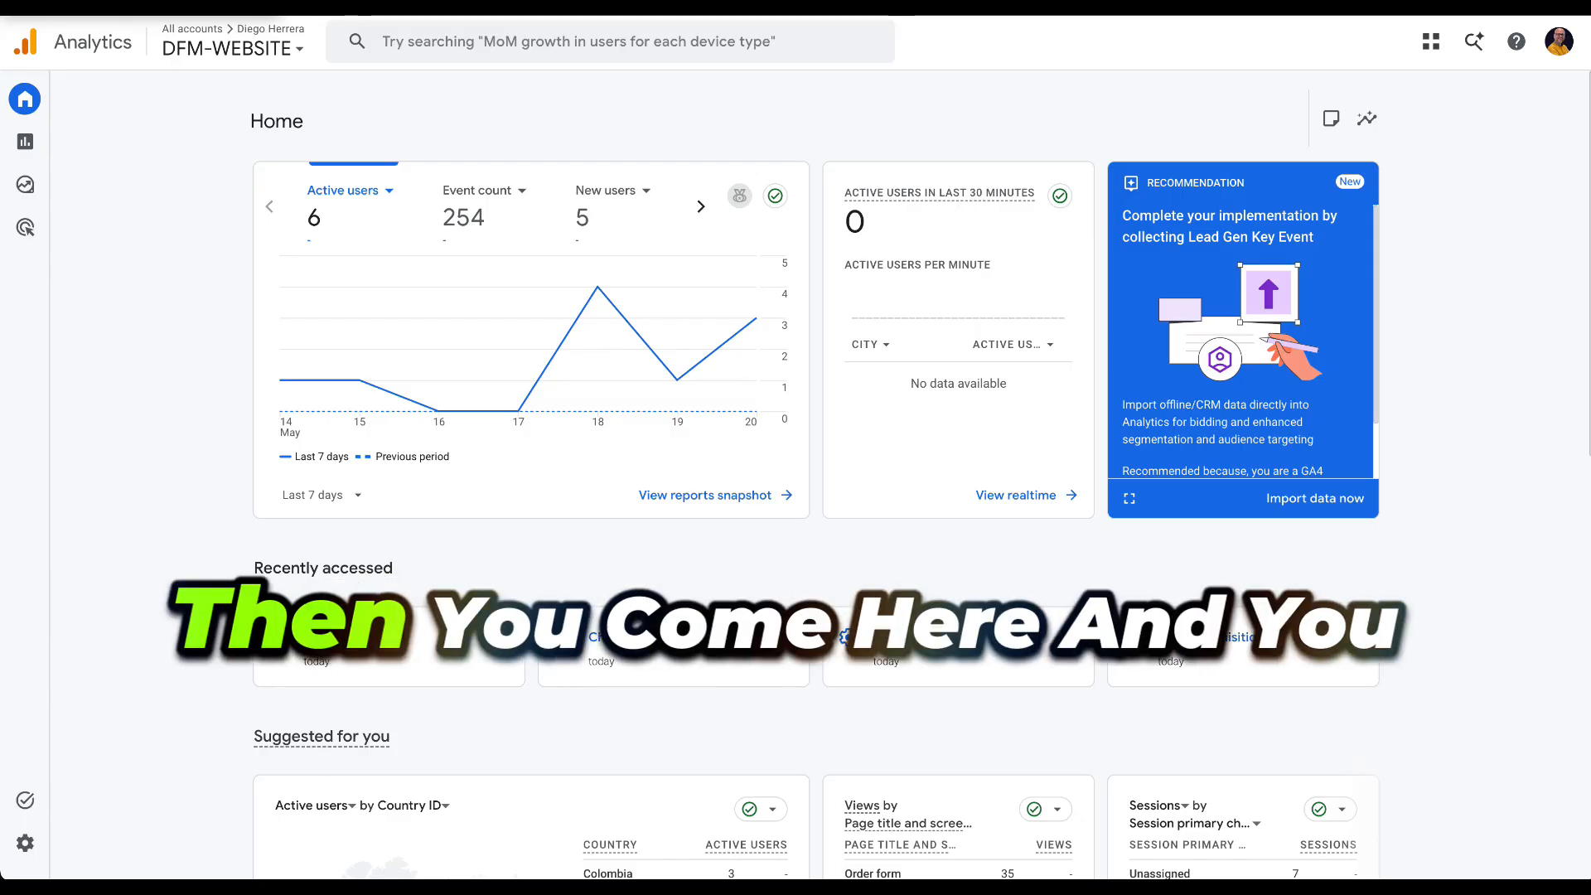
Create a new detail report from the reports library, starting from the Blank option
left_click(25, 141)
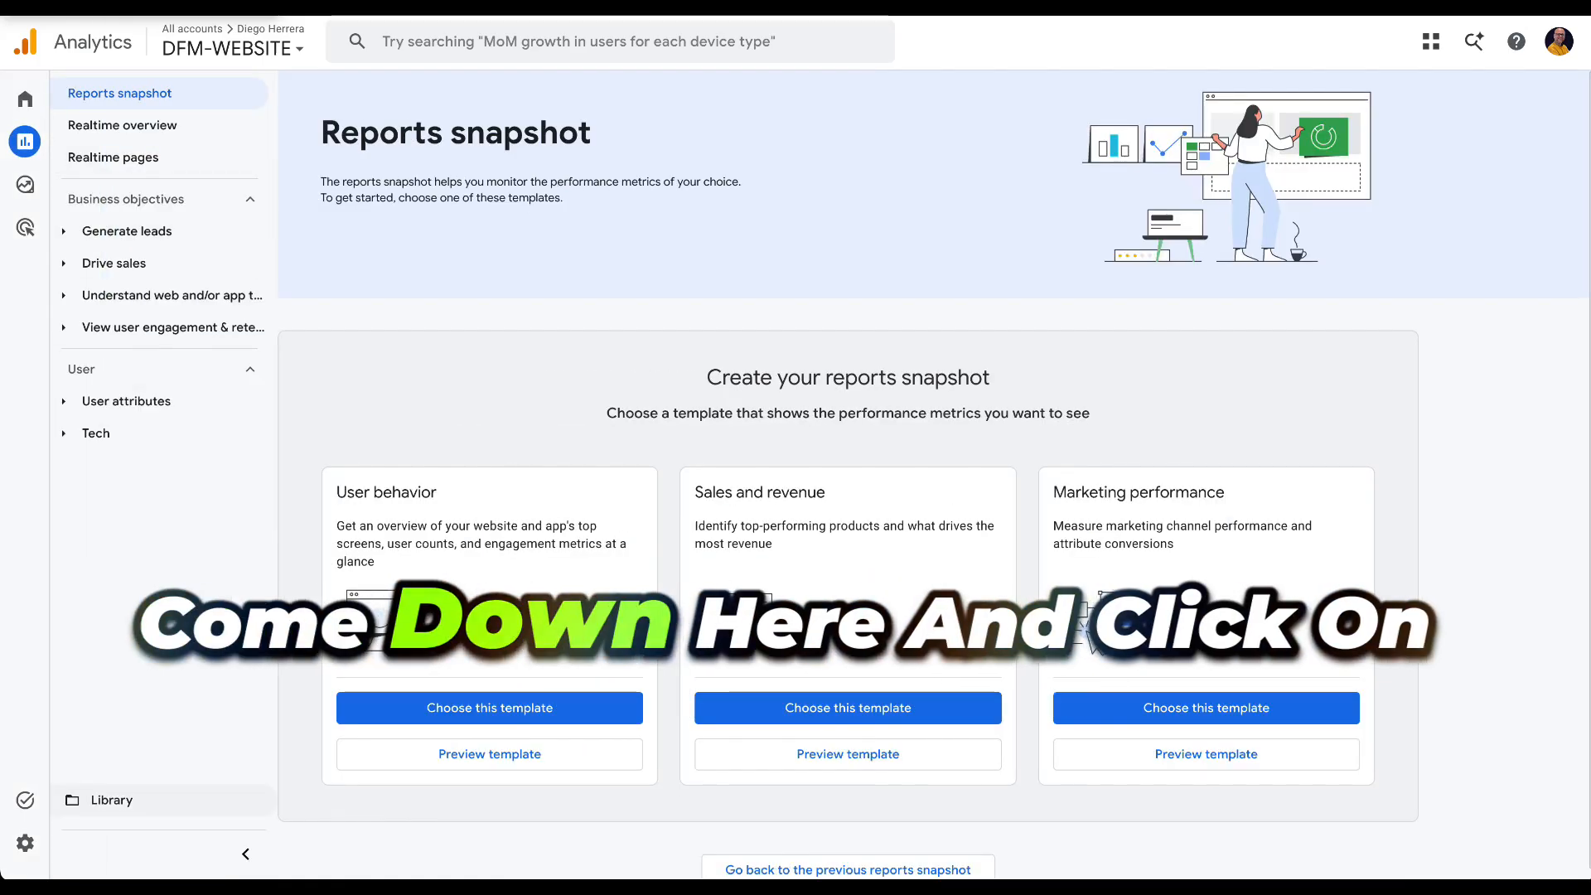
left_click(100, 799)
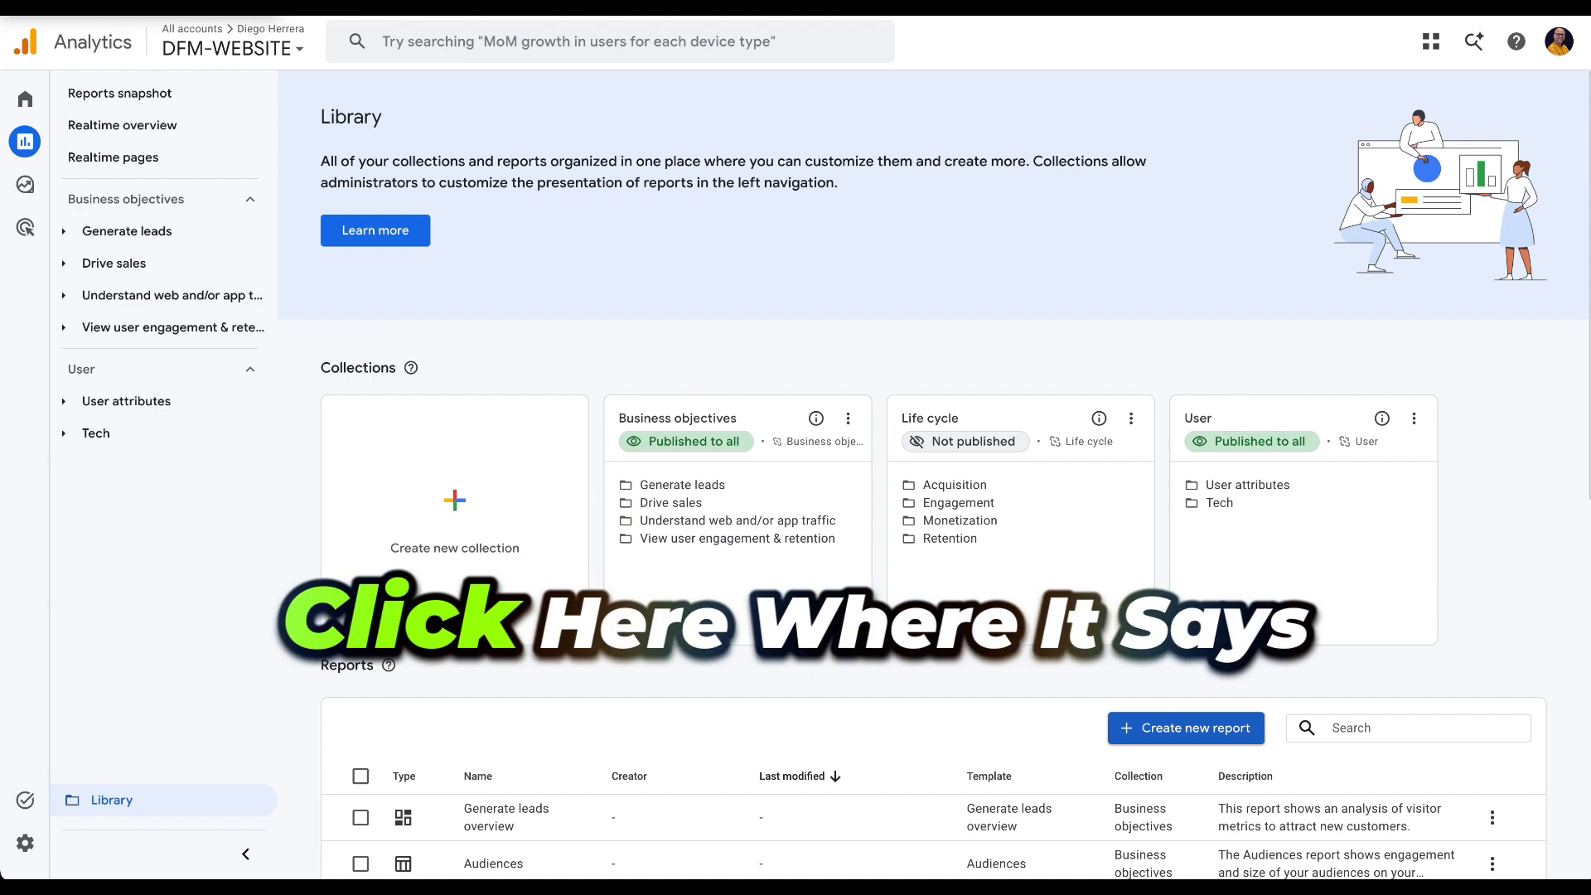
scroll(933, 475, "down", 3)
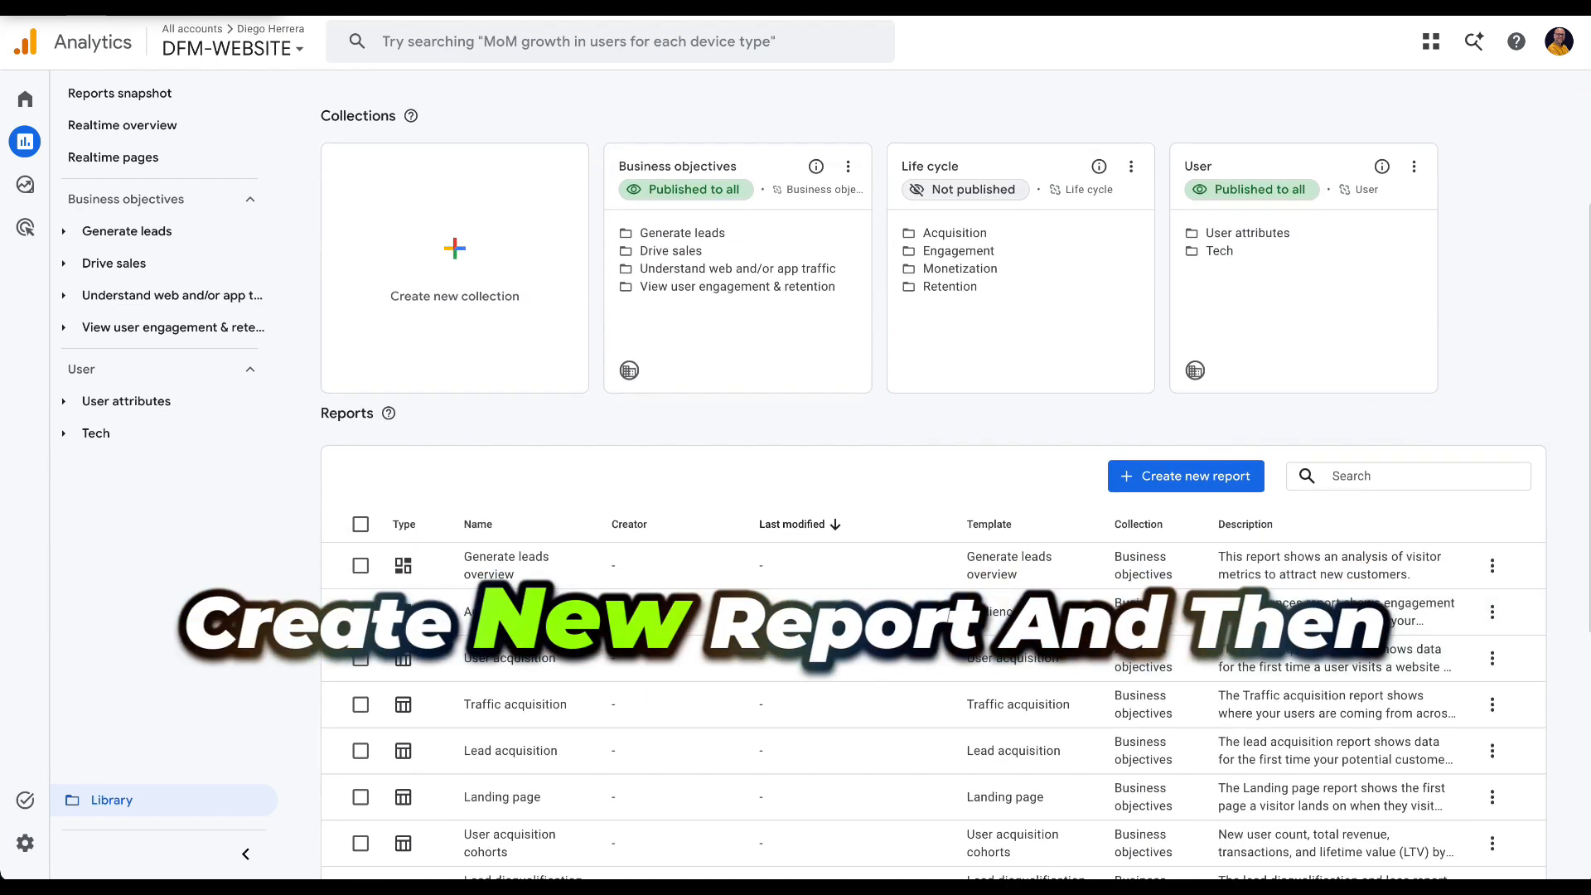
left_click(1186, 476)
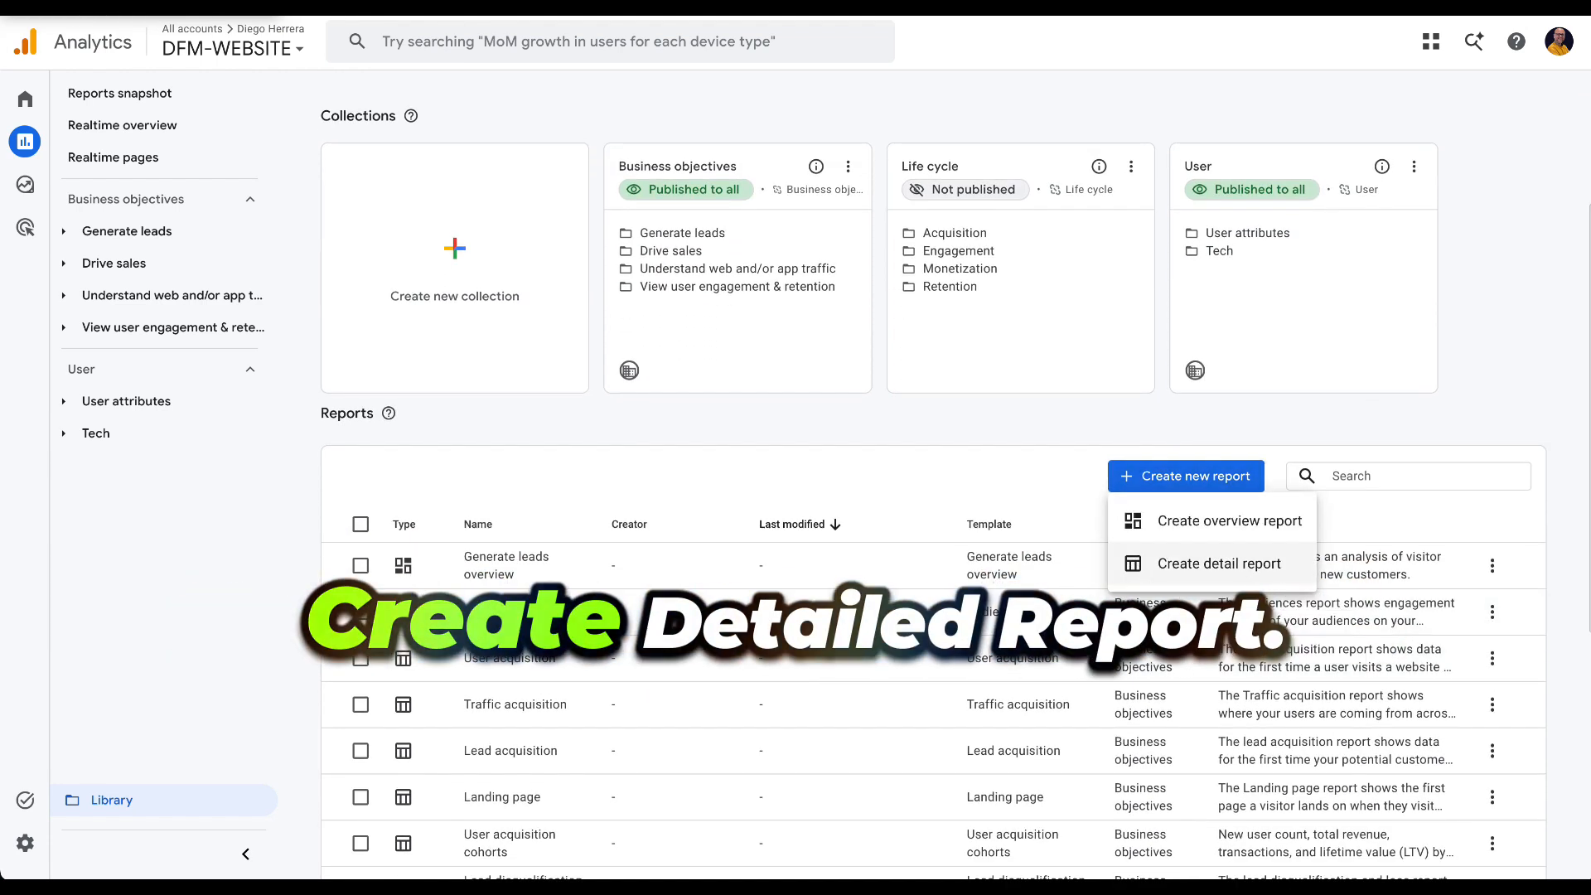
left_click(1218, 564)
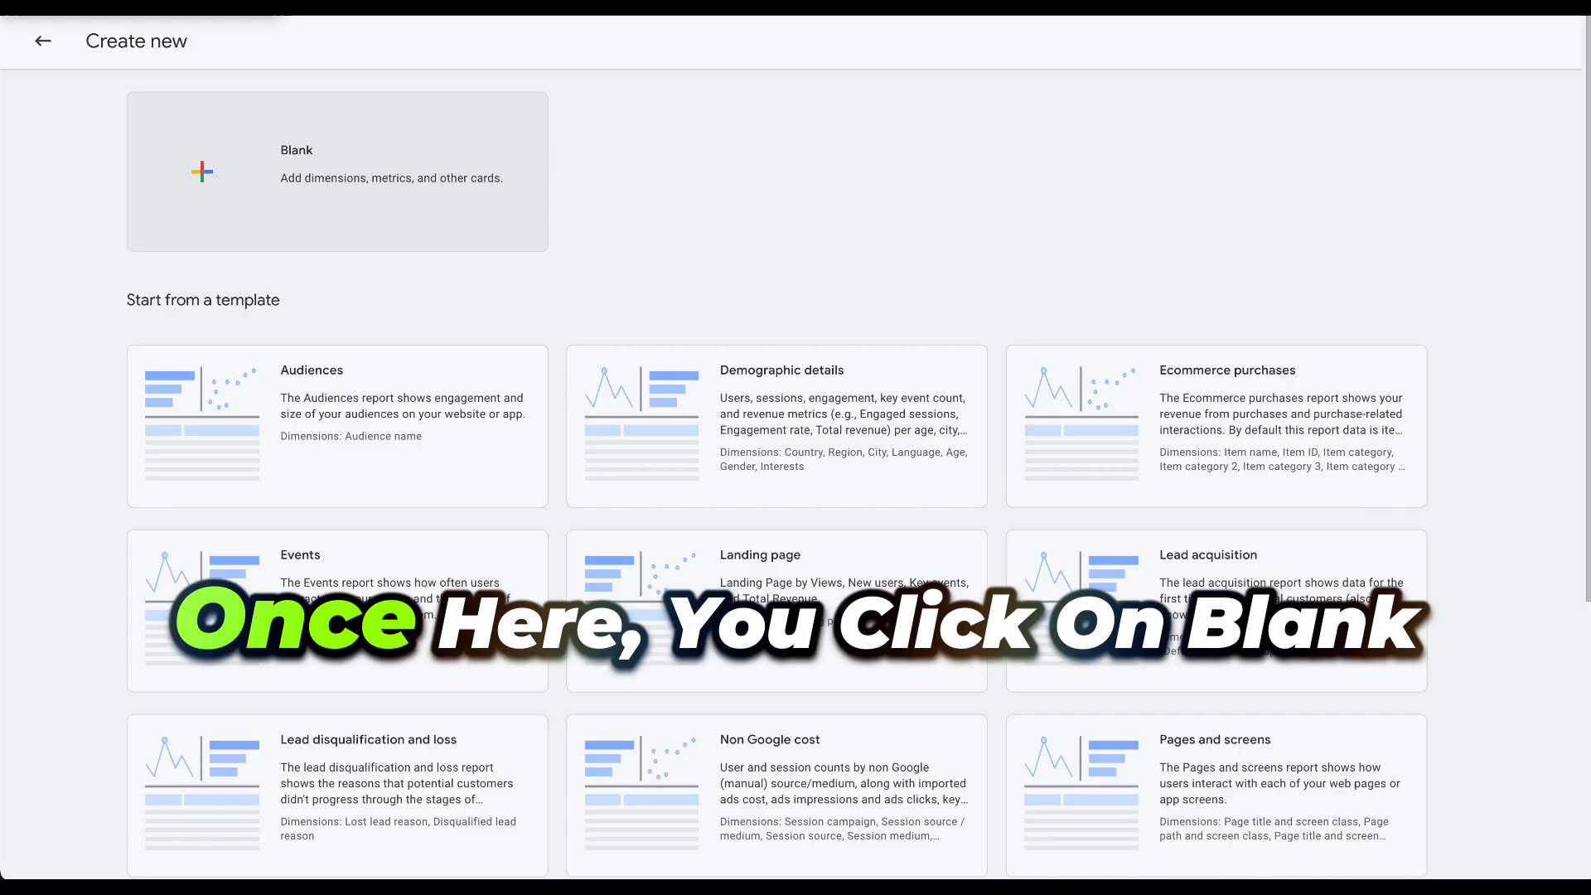
left_click(337, 172)
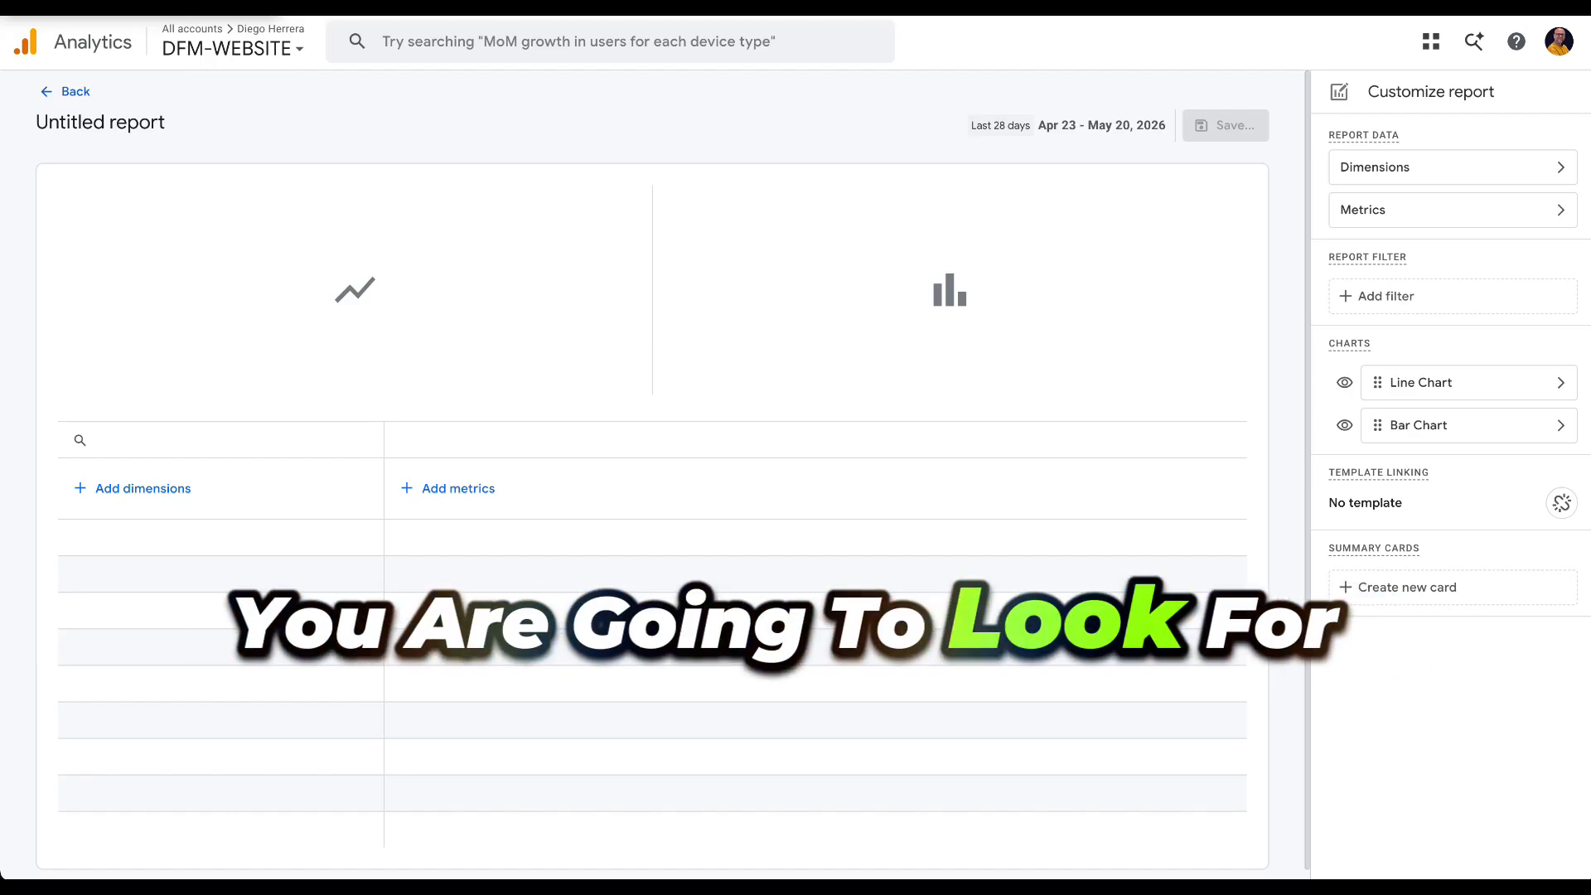
Add Session source and Landing page + query string as the report's dimensions and apply them
left_click(1476, 168)
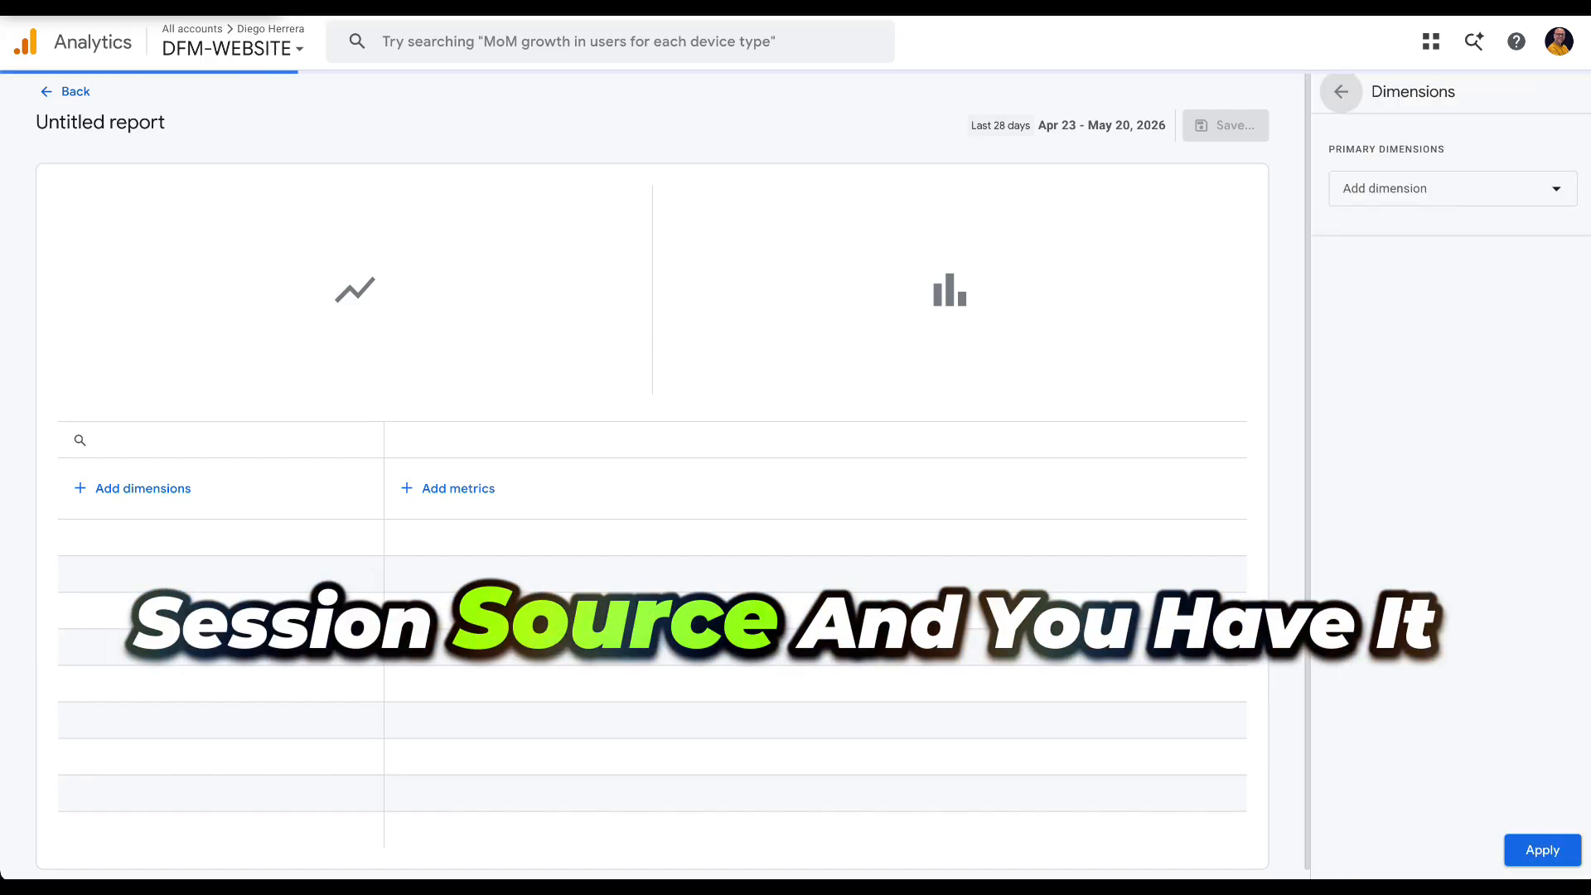
left_click(1453, 188)
type("session s")
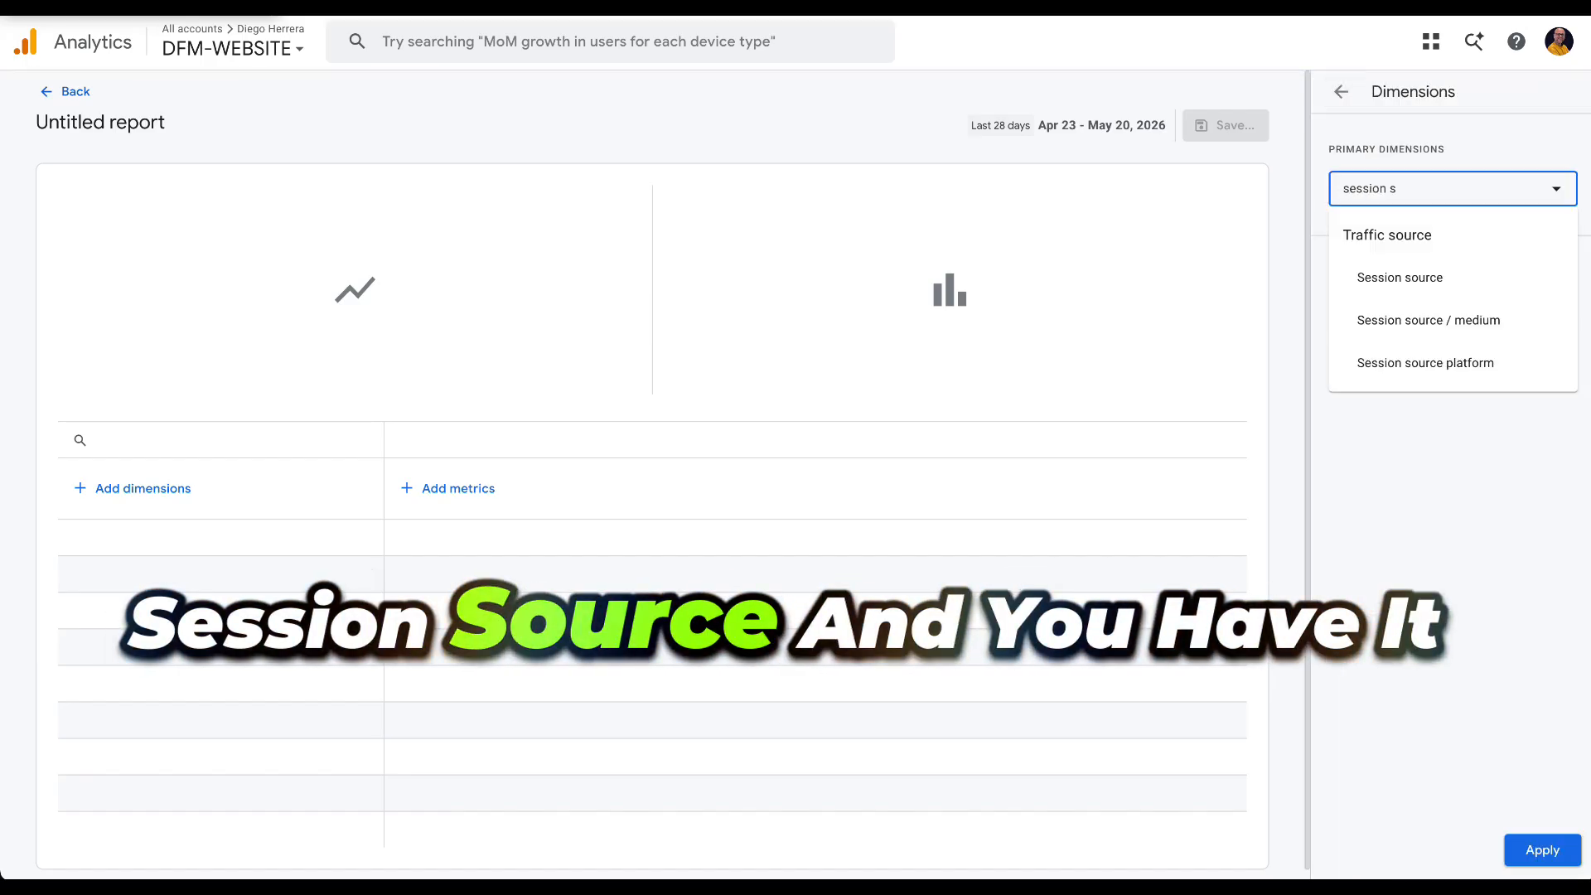
left_click(1401, 278)
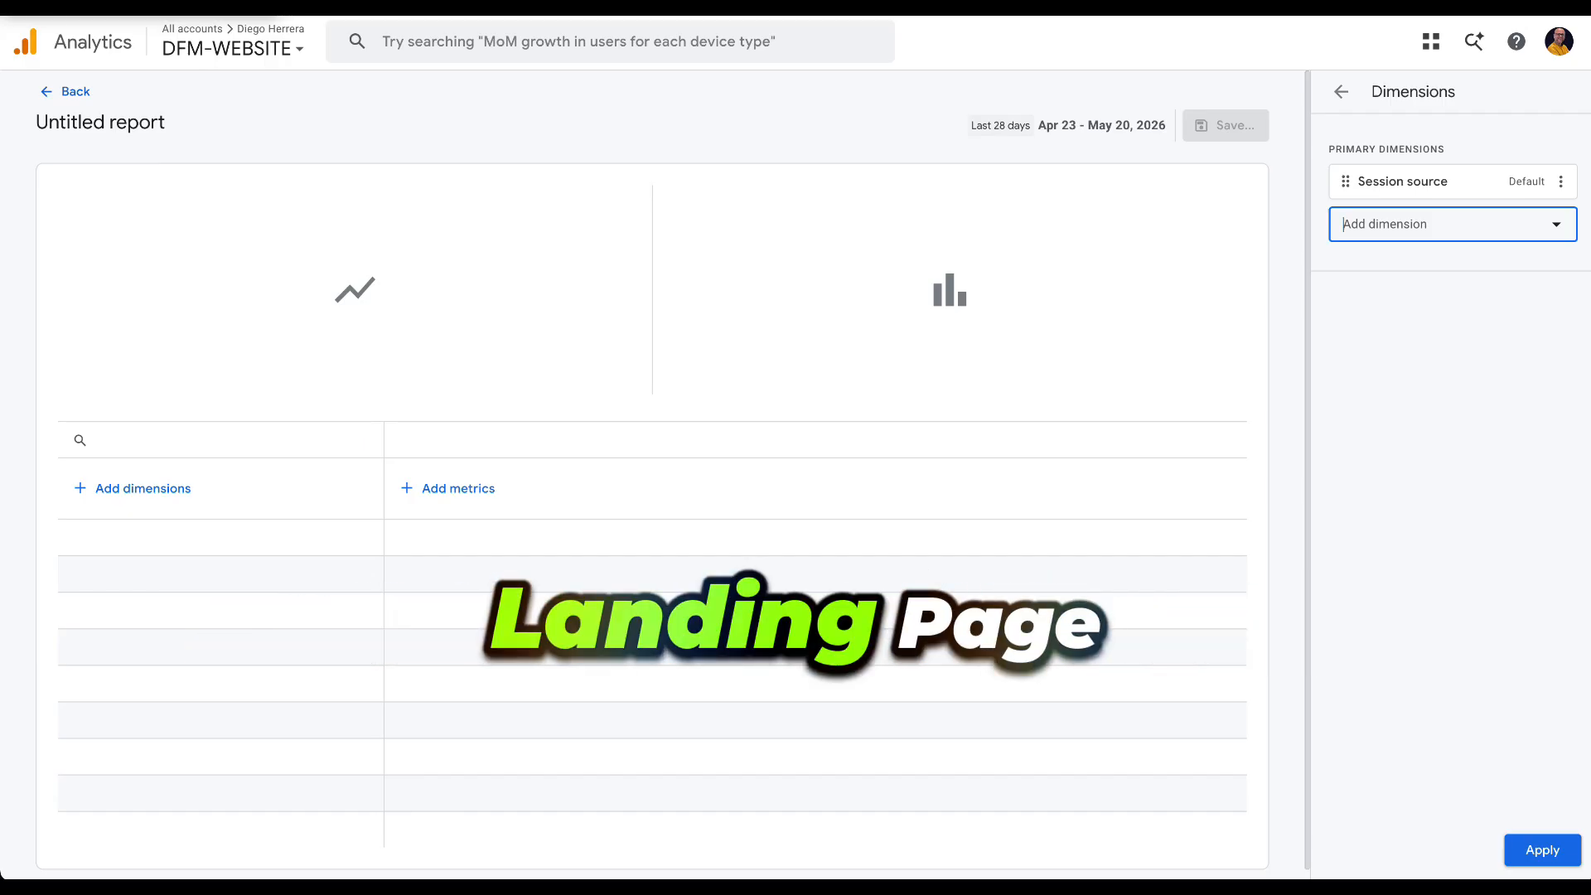
type("landi")
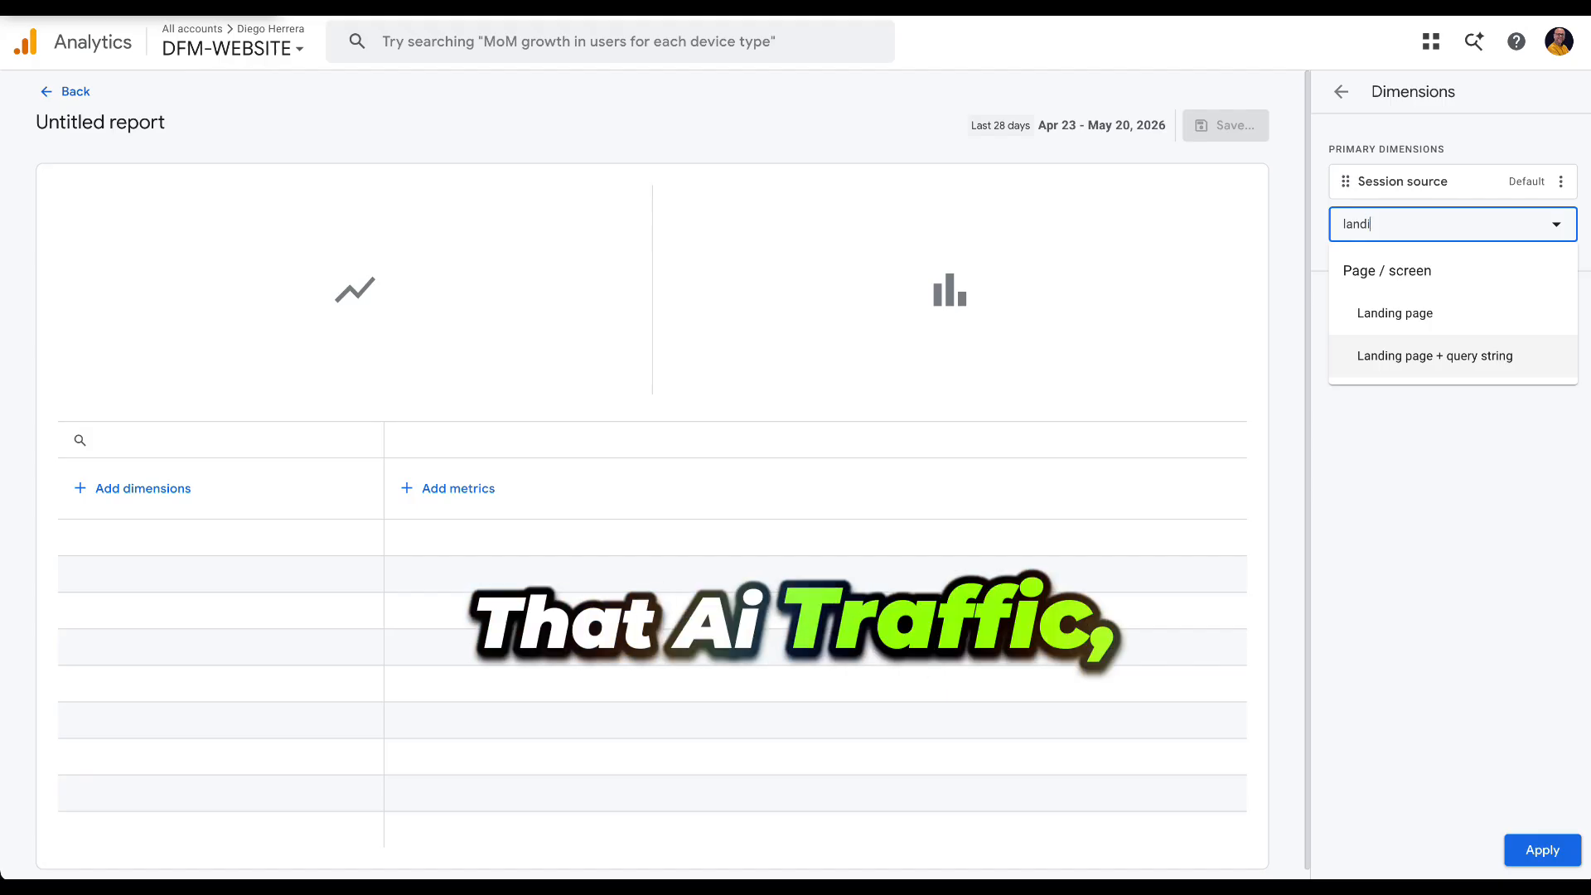
left_click(1448, 356)
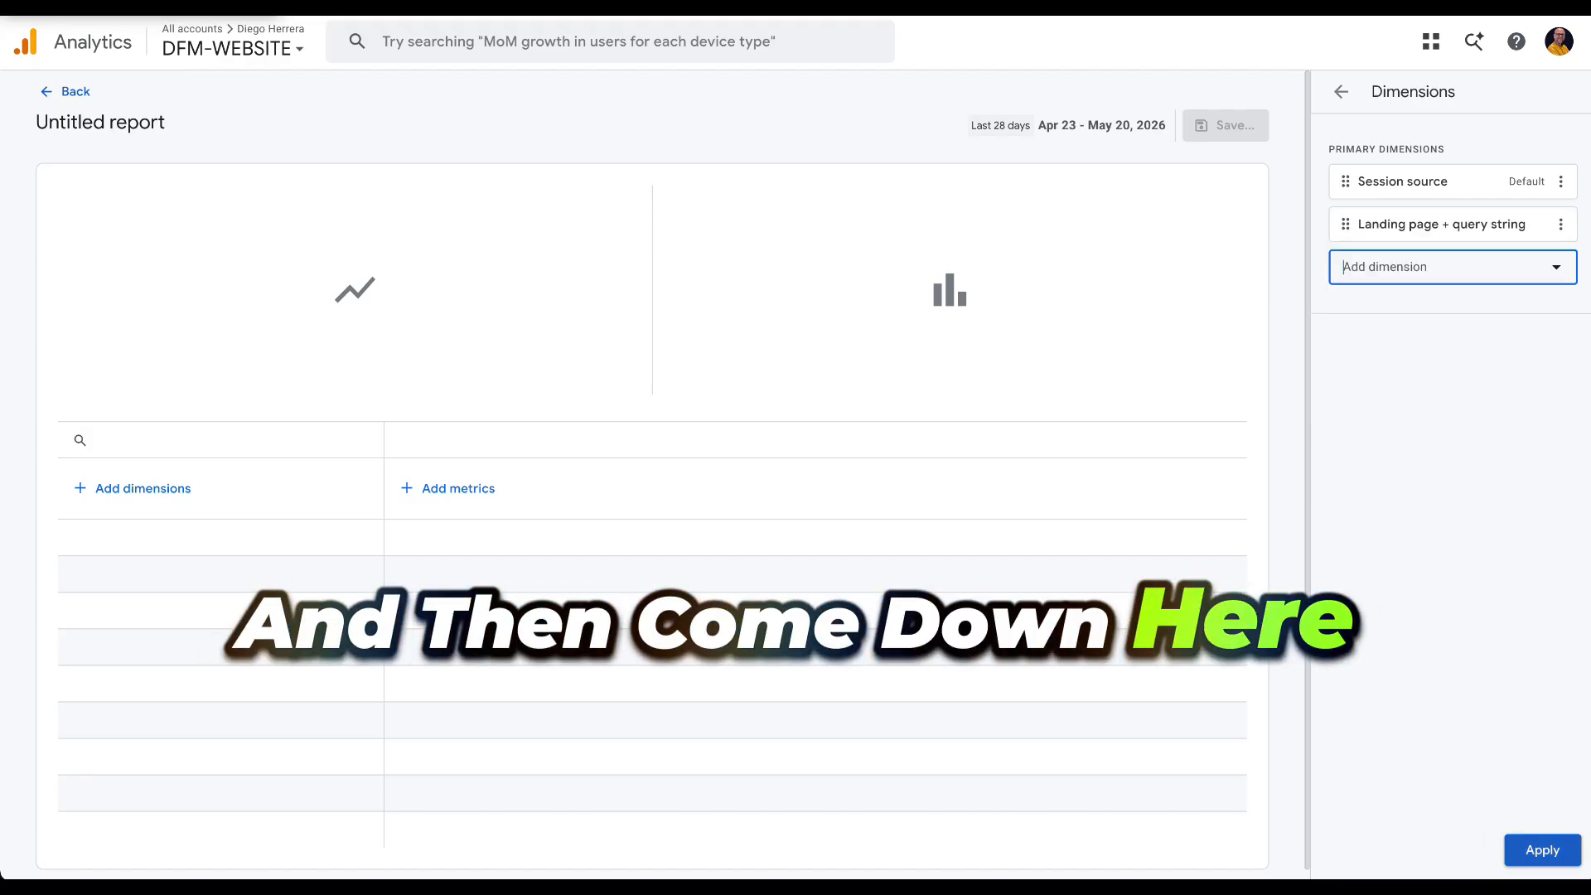
left_click(1542, 850)
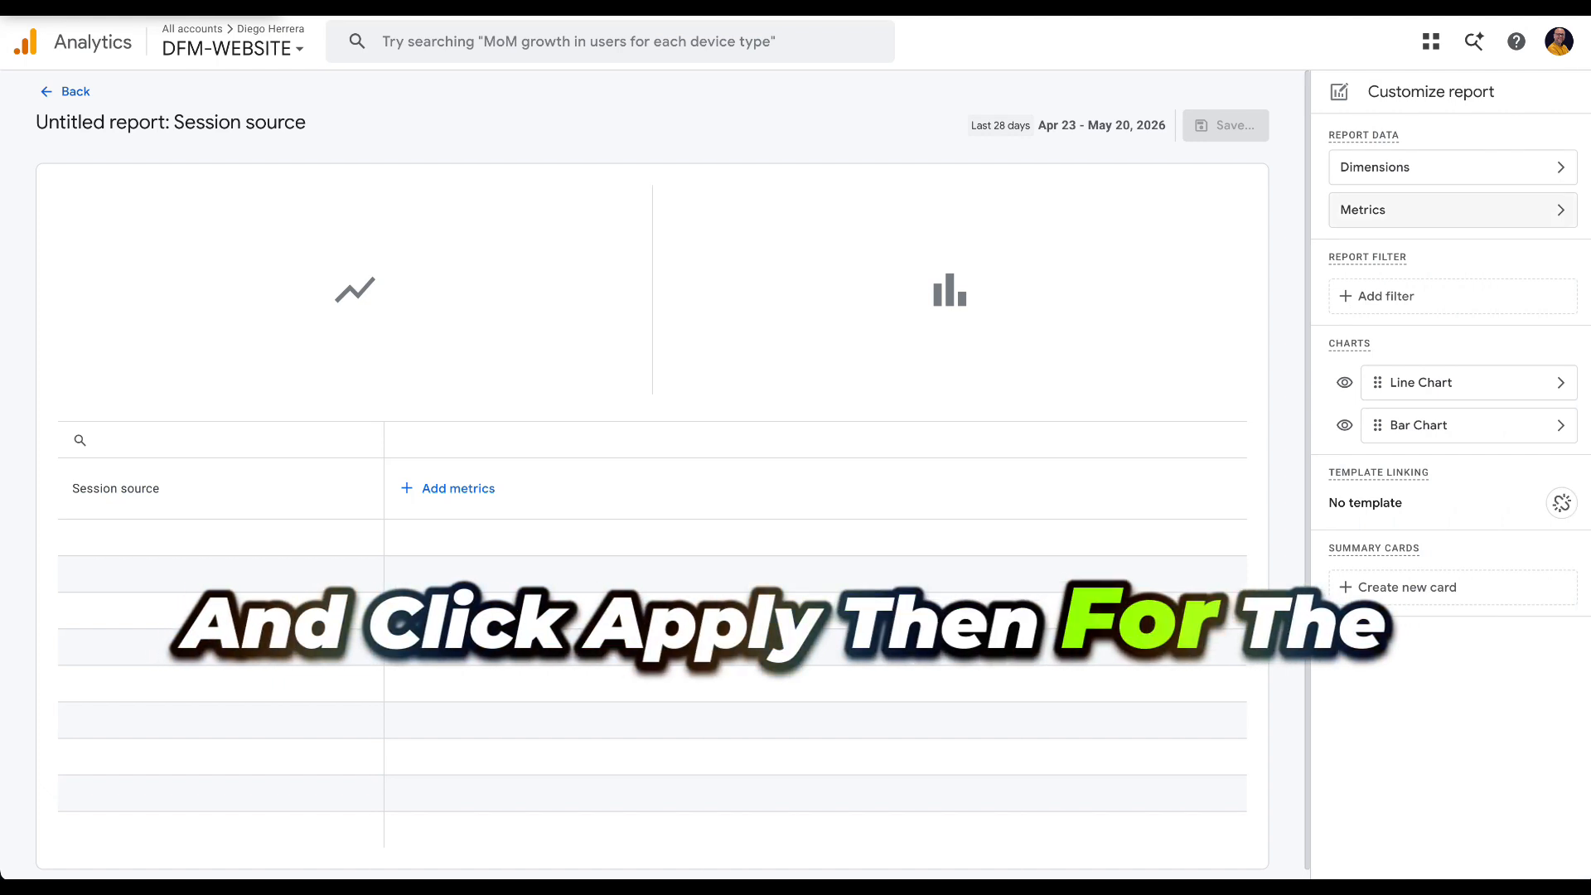
Add Sessions, New users, Engaged sessions and Key events as the report's metrics and apply them
left_click(1438, 209)
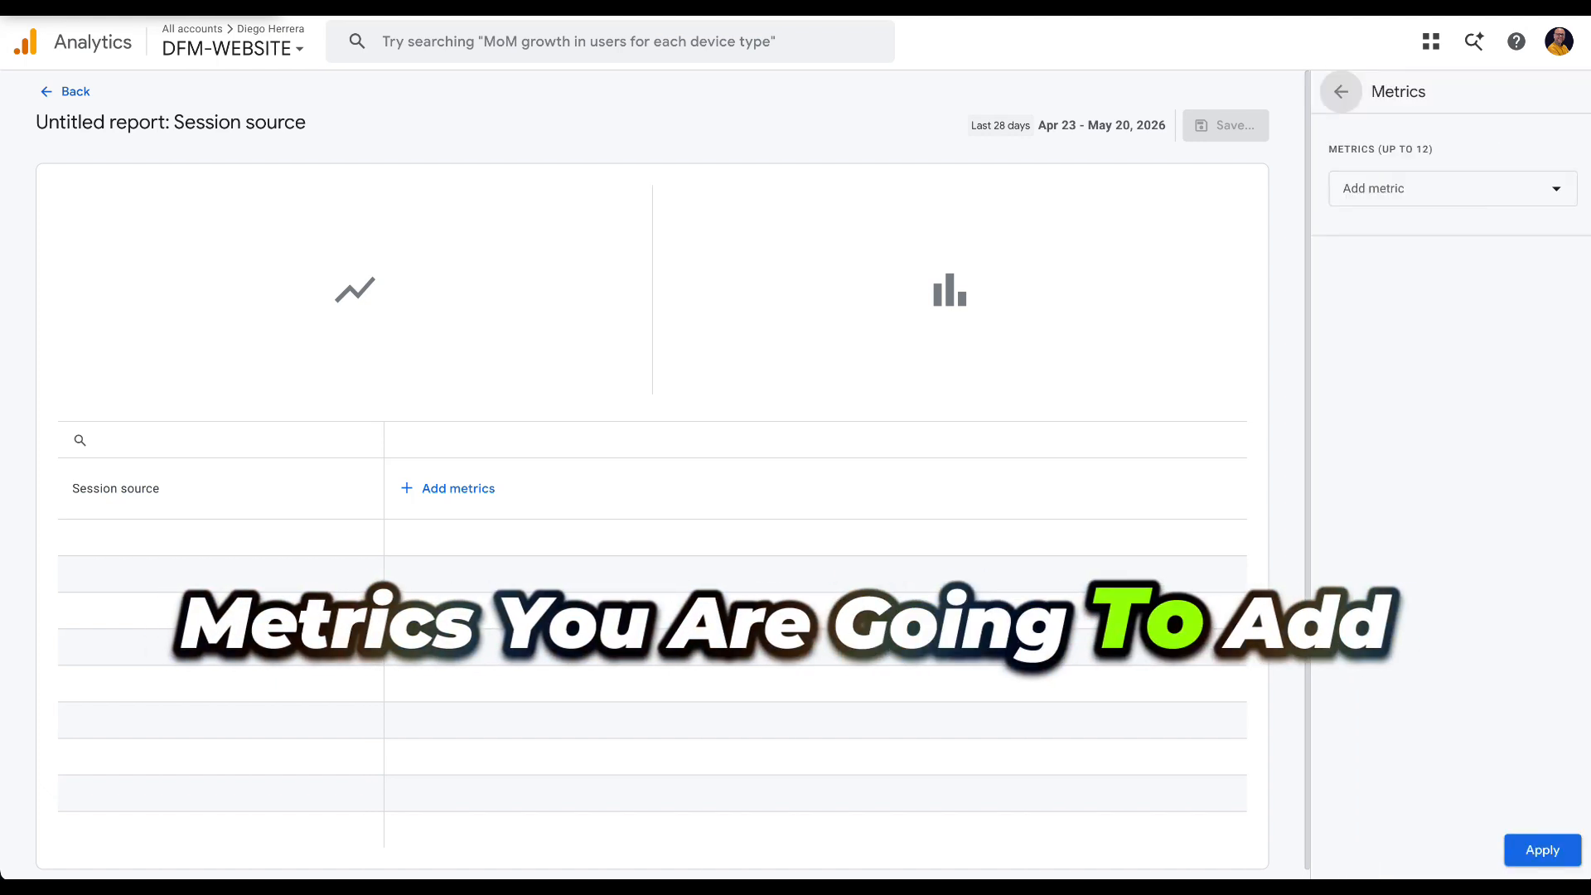
left_click(1438, 189)
type("session")
scroll(1438, 332, "down", 3)
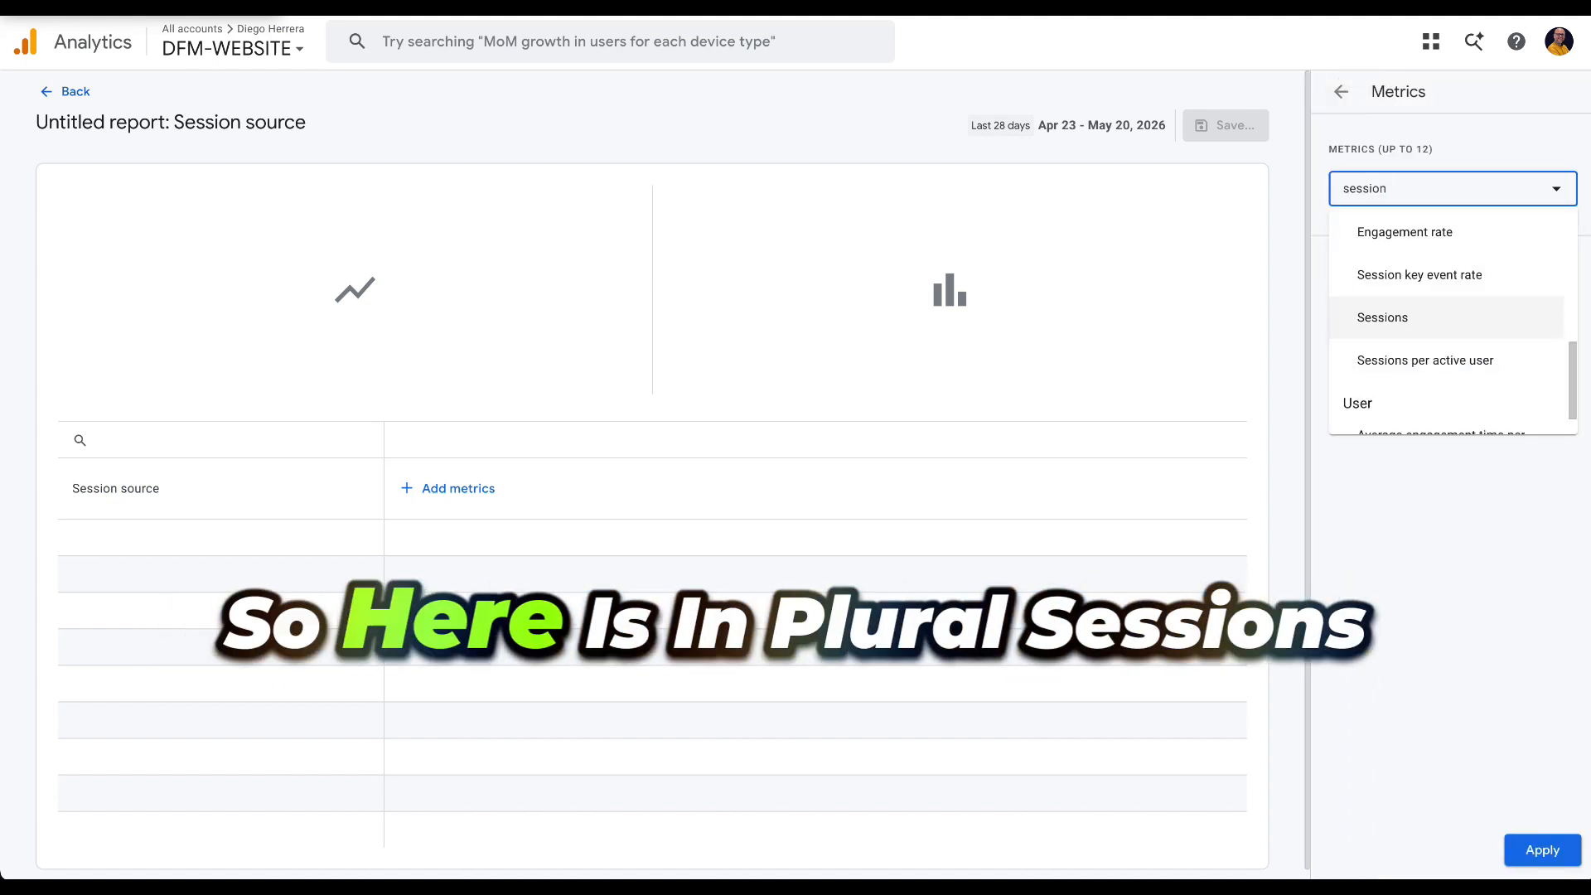
left_click(1404, 317)
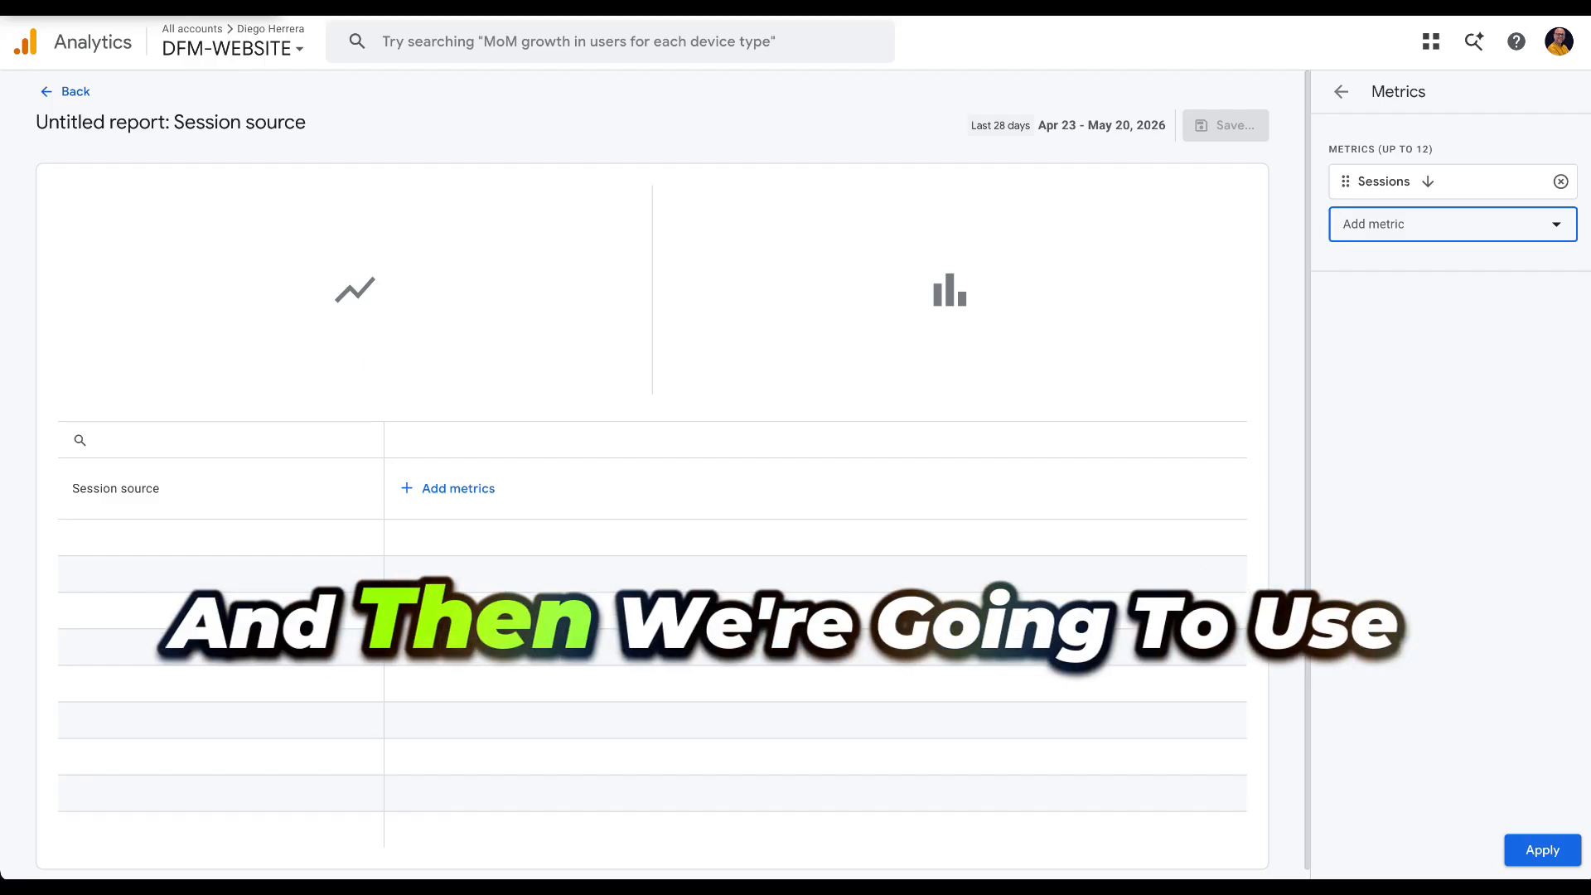
type("new user")
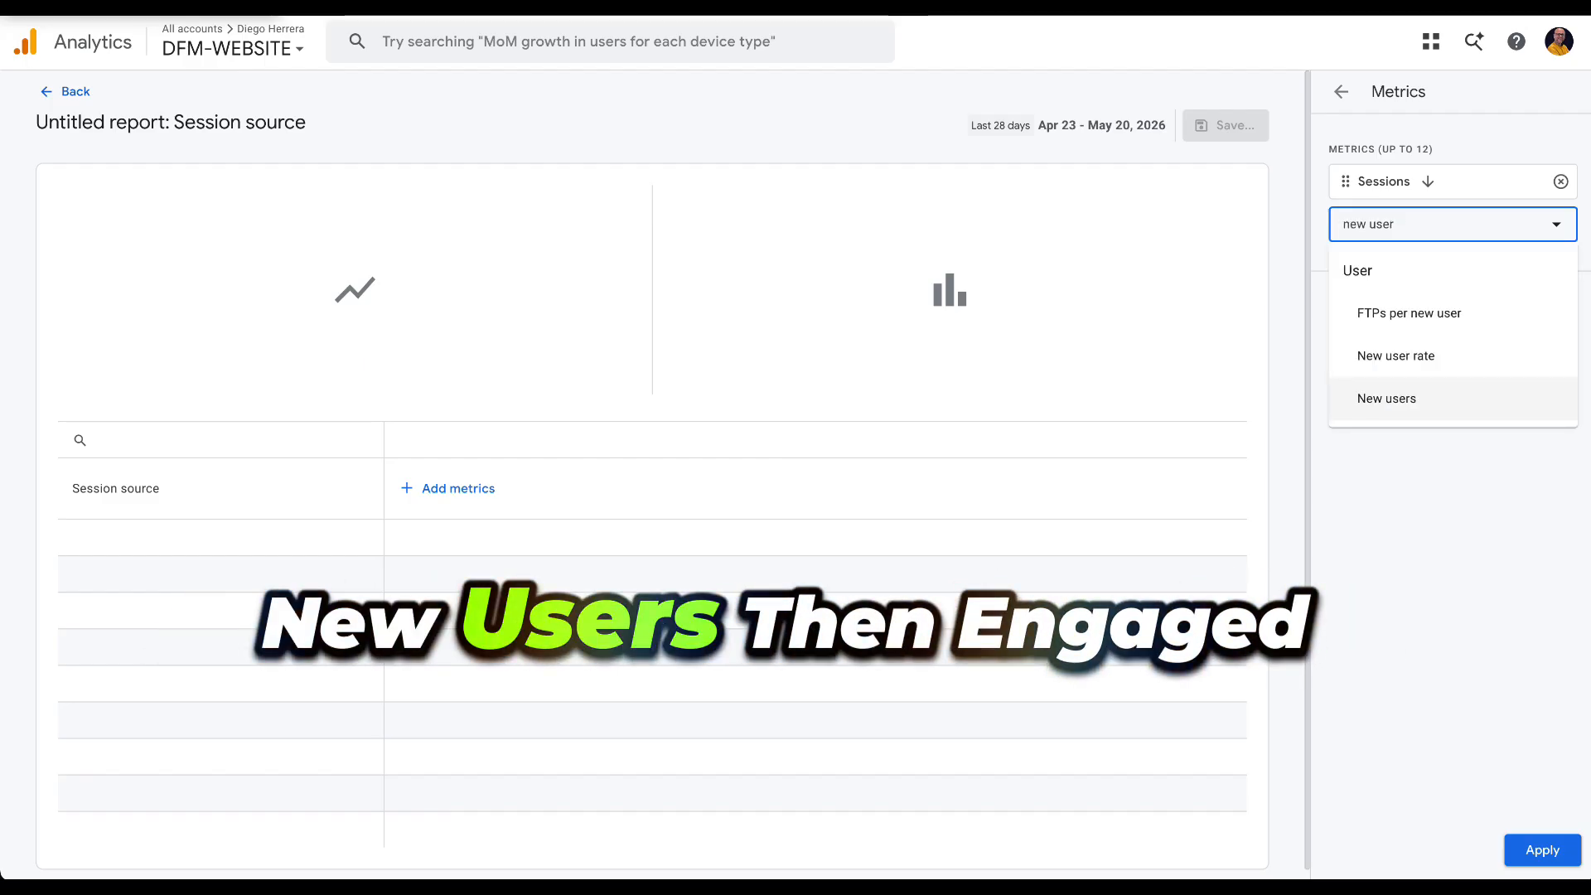
left_click(1404, 399)
type("engag")
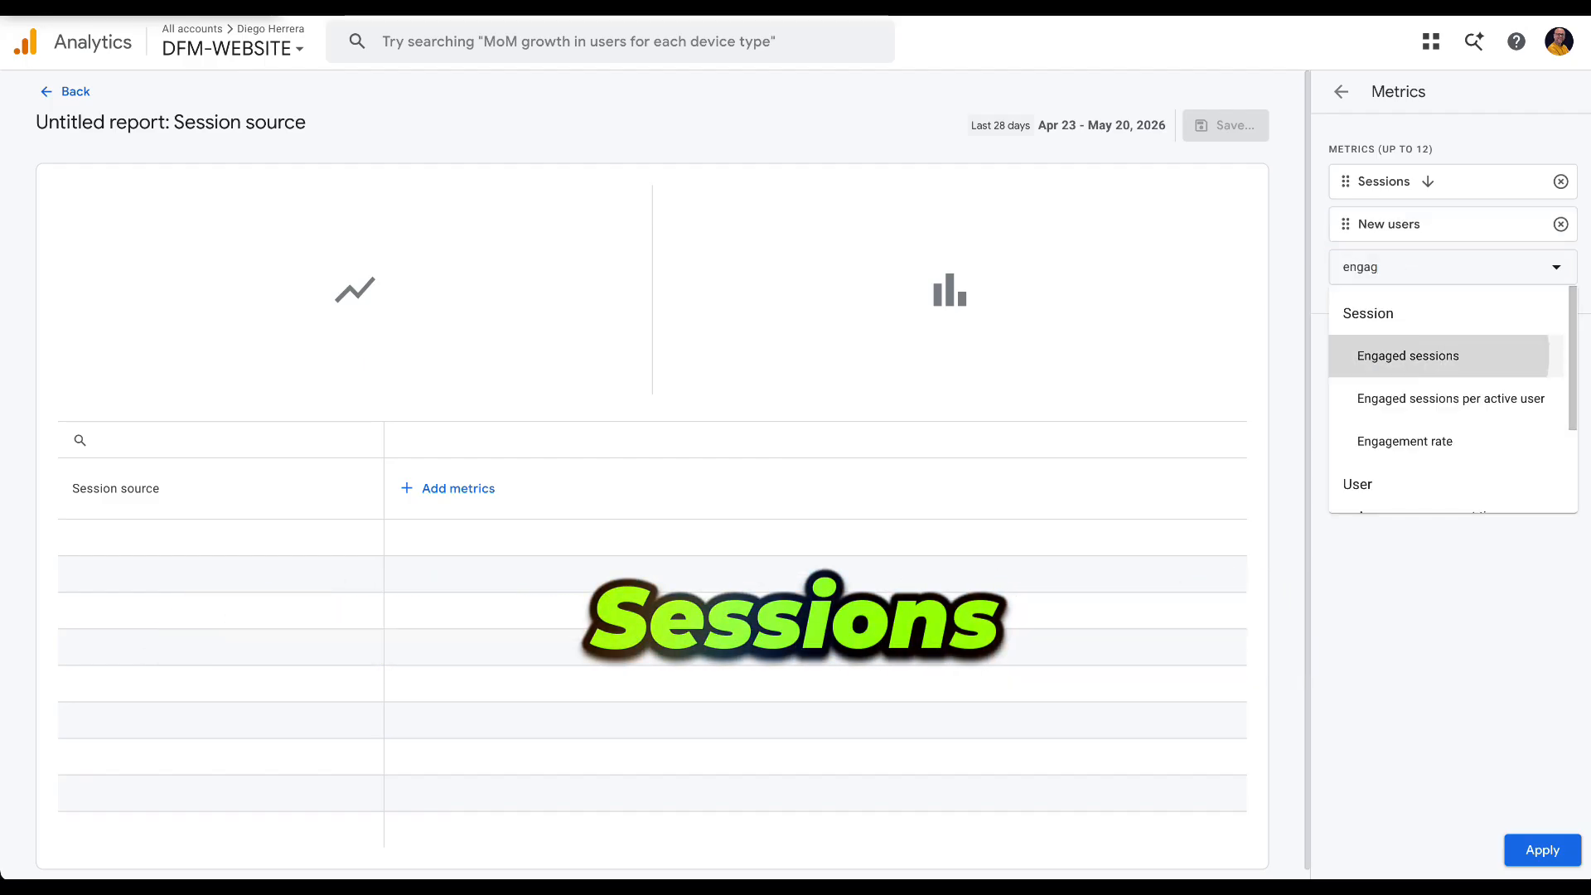
left_click(1439, 351)
type("key")
left_click(1389, 398)
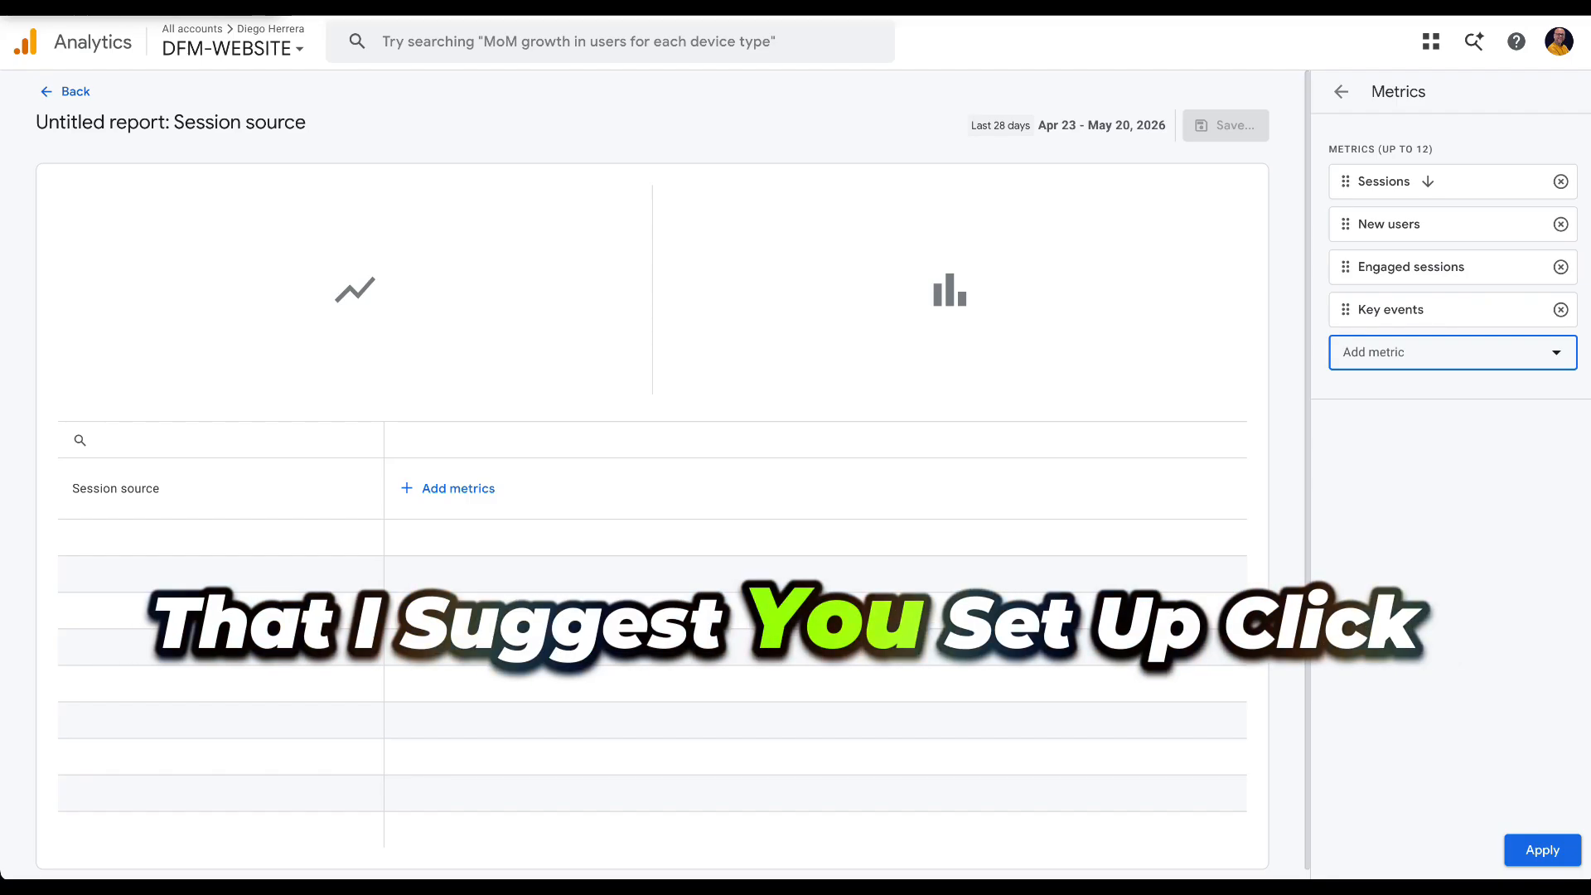
left_click(1542, 850)
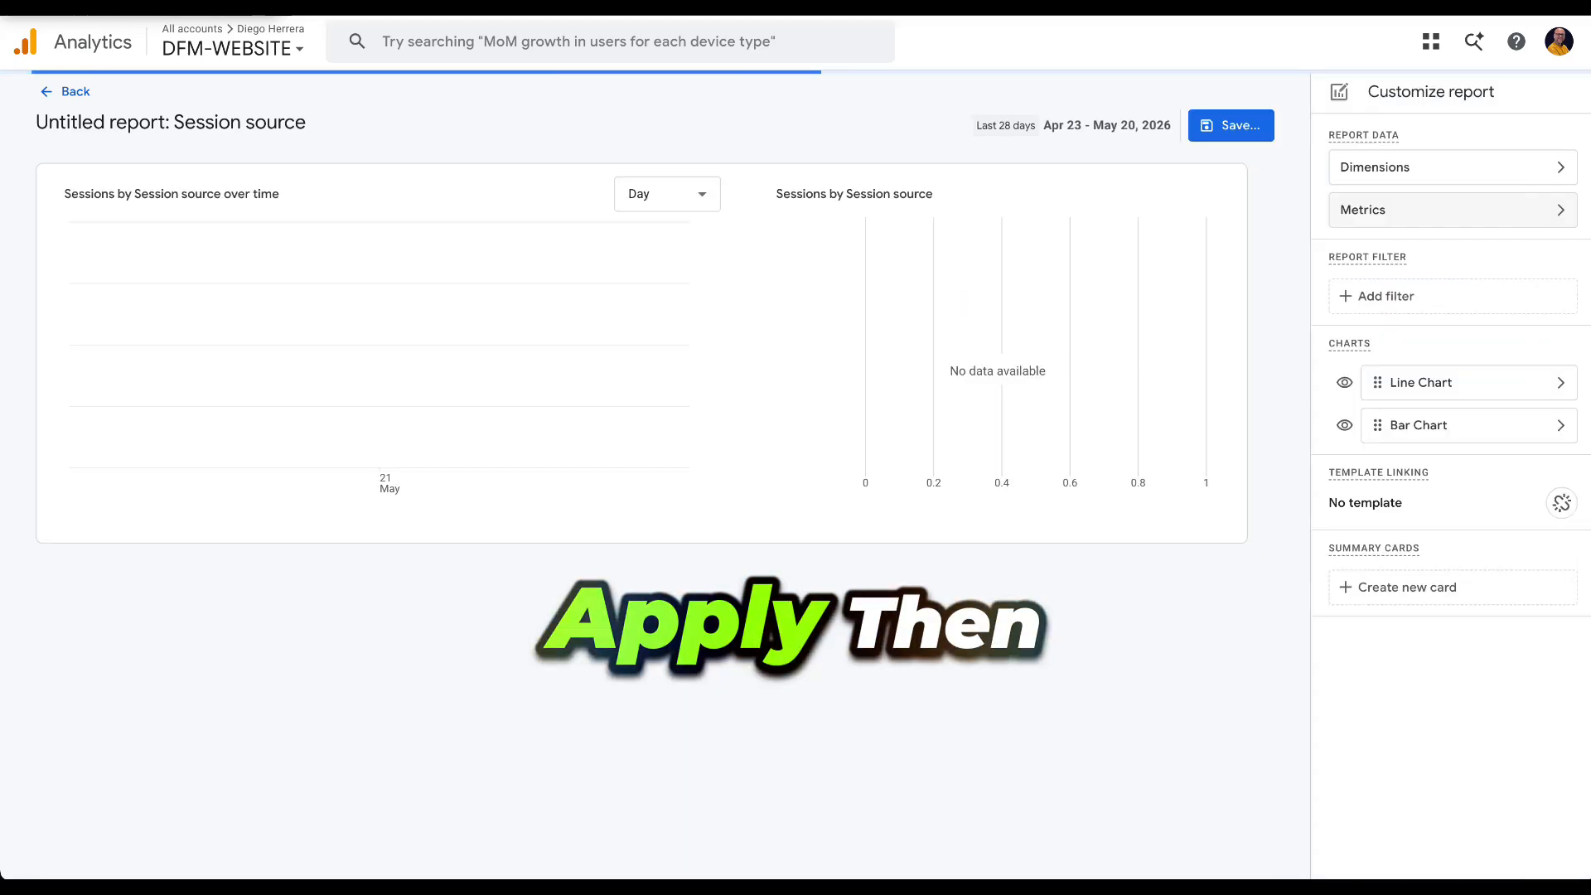
Apply a report filter where Session source matches regex chatgpt\.com|chat\.openai\.com|perplexity\.ai|gemini\.google\.com
scroll(652, 498, "down", 1)
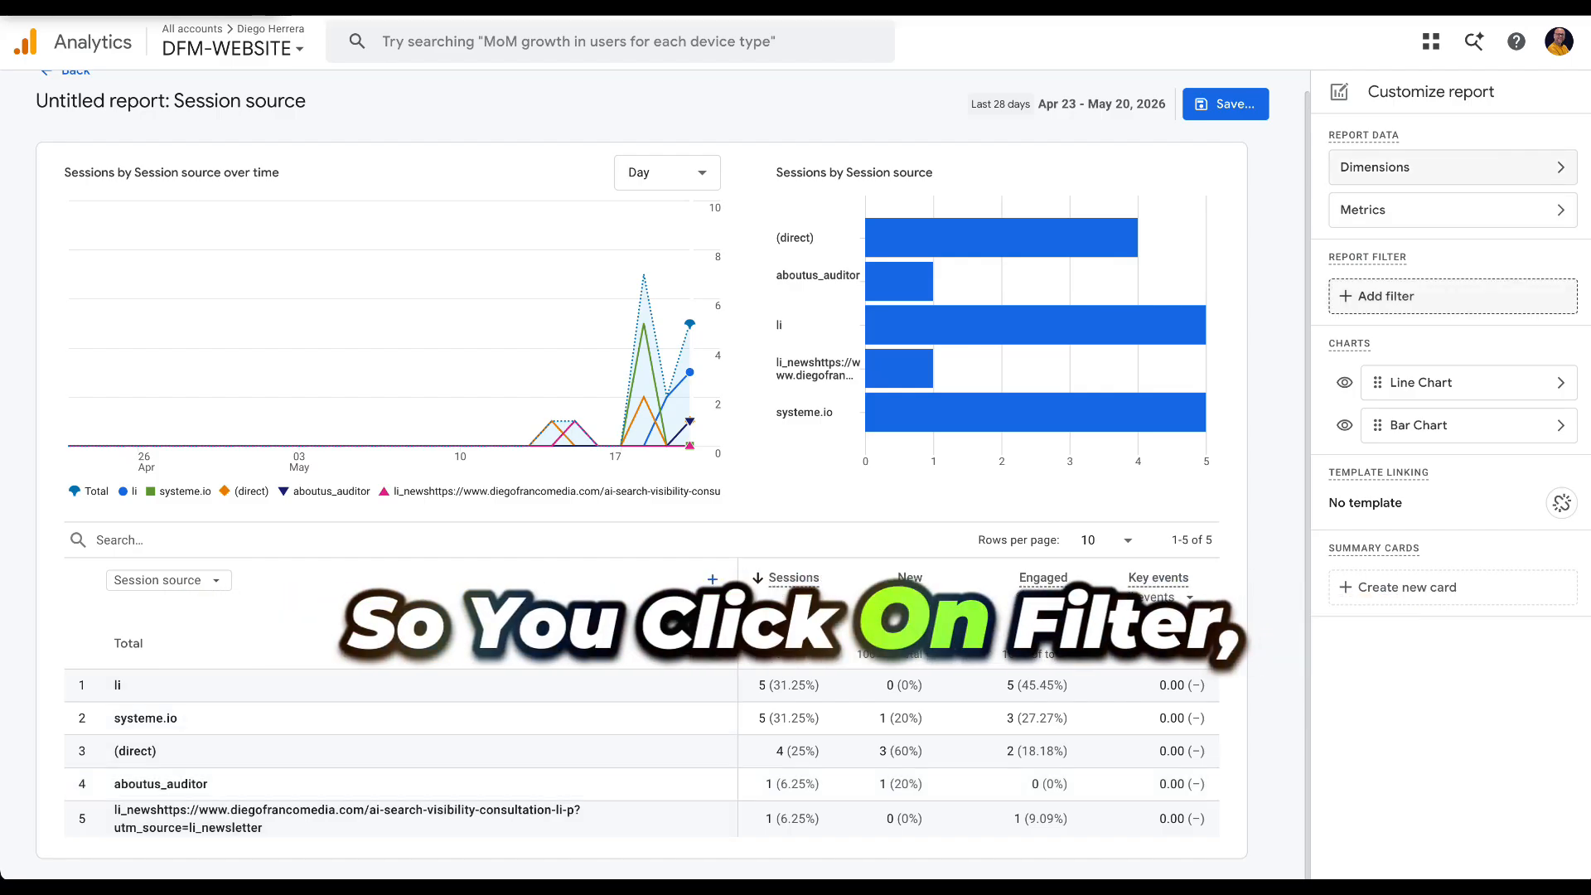
left_click(1387, 296)
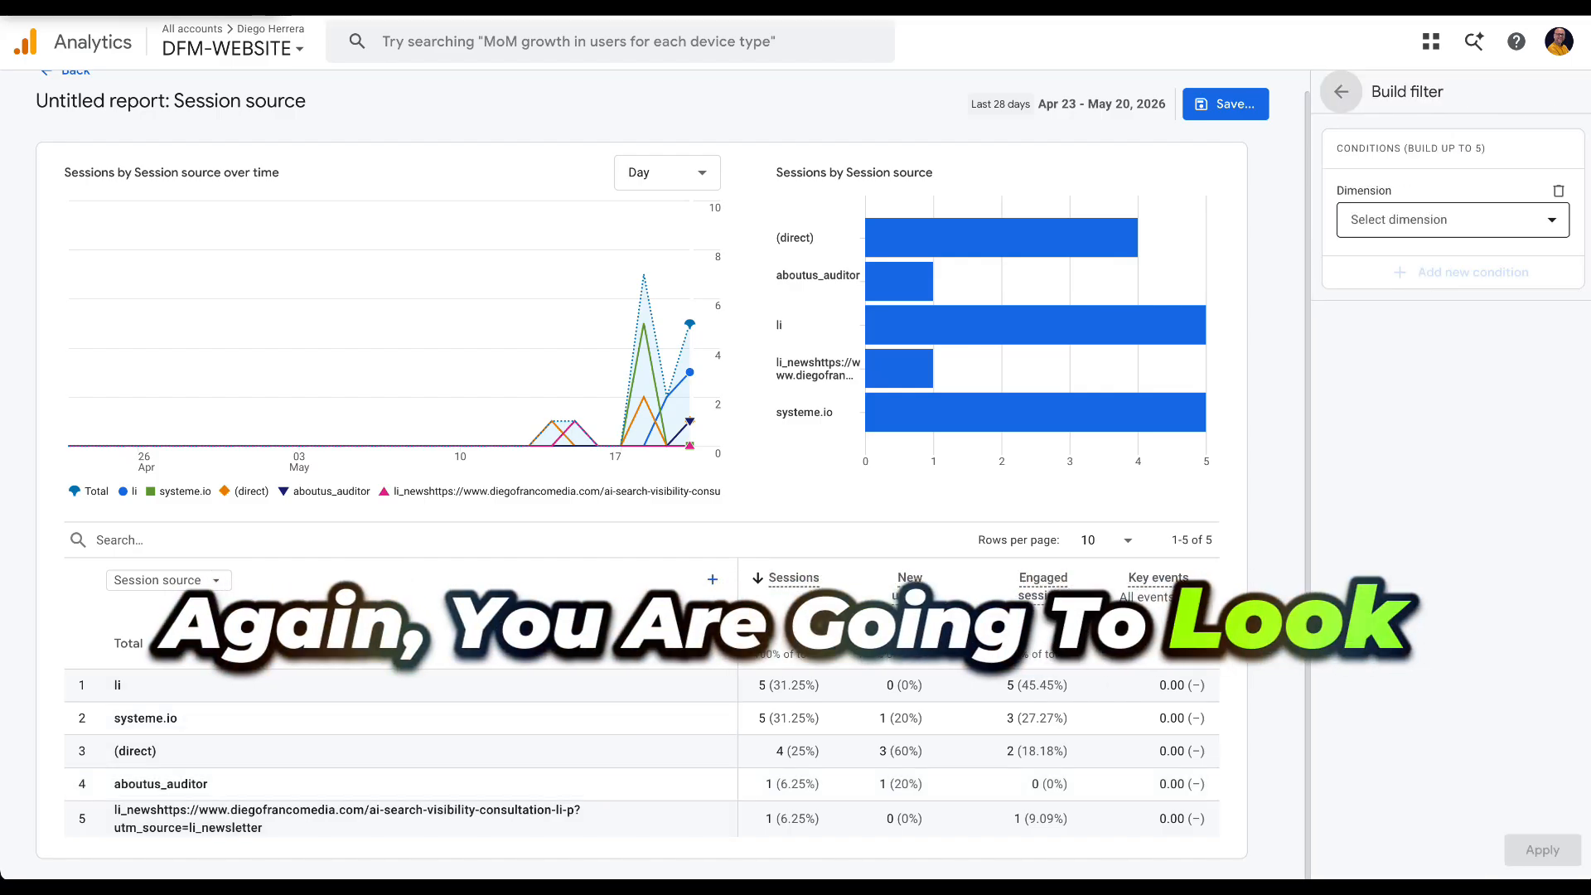
left_click(1453, 220)
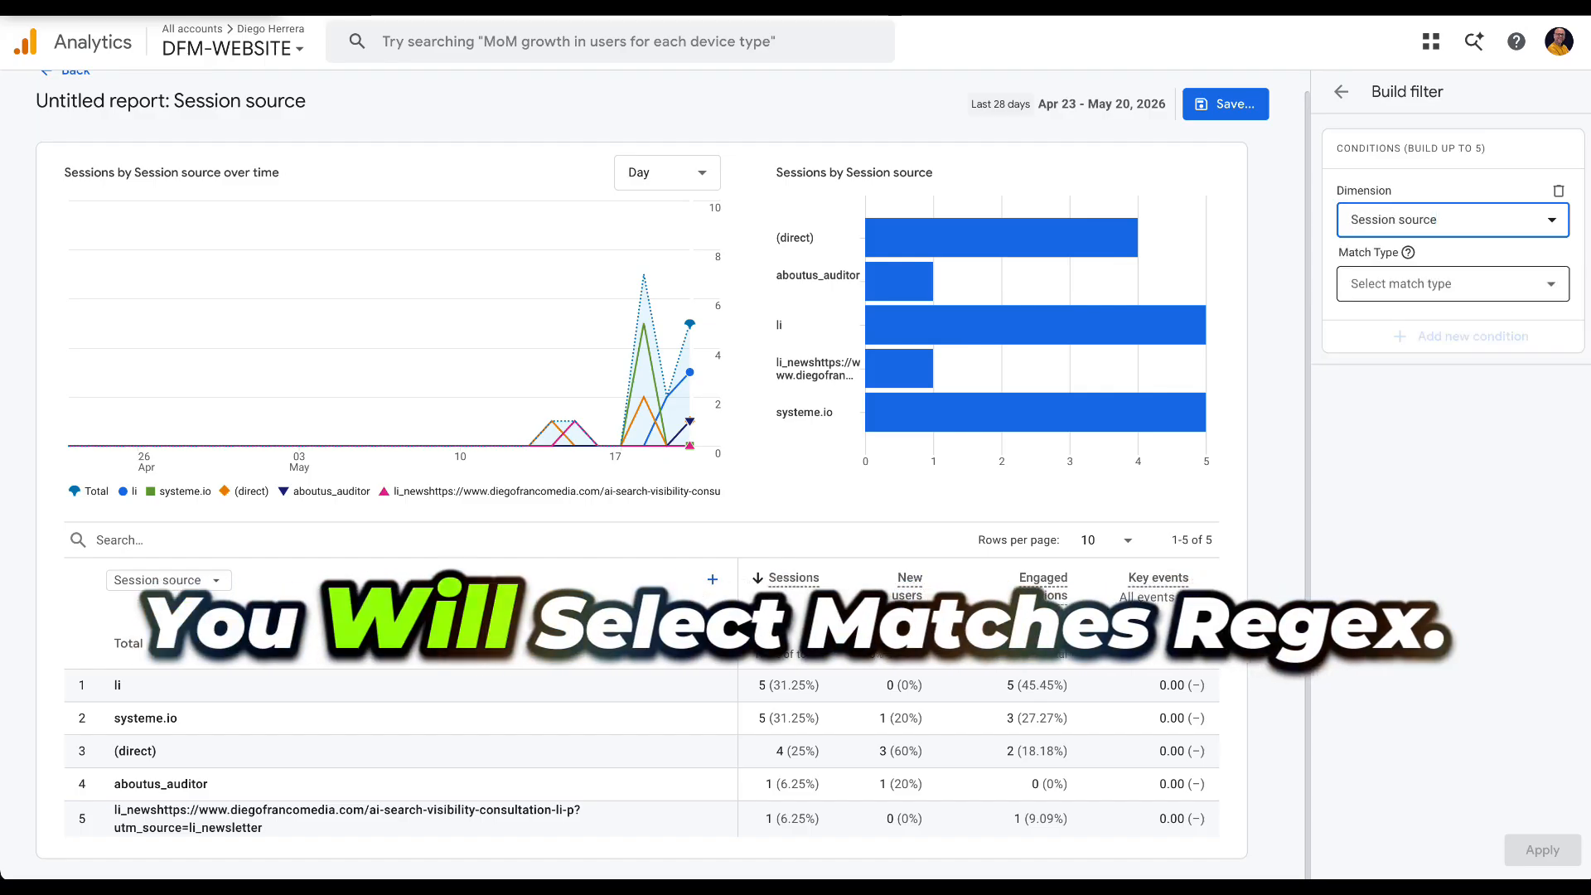
left_click(1452, 284)
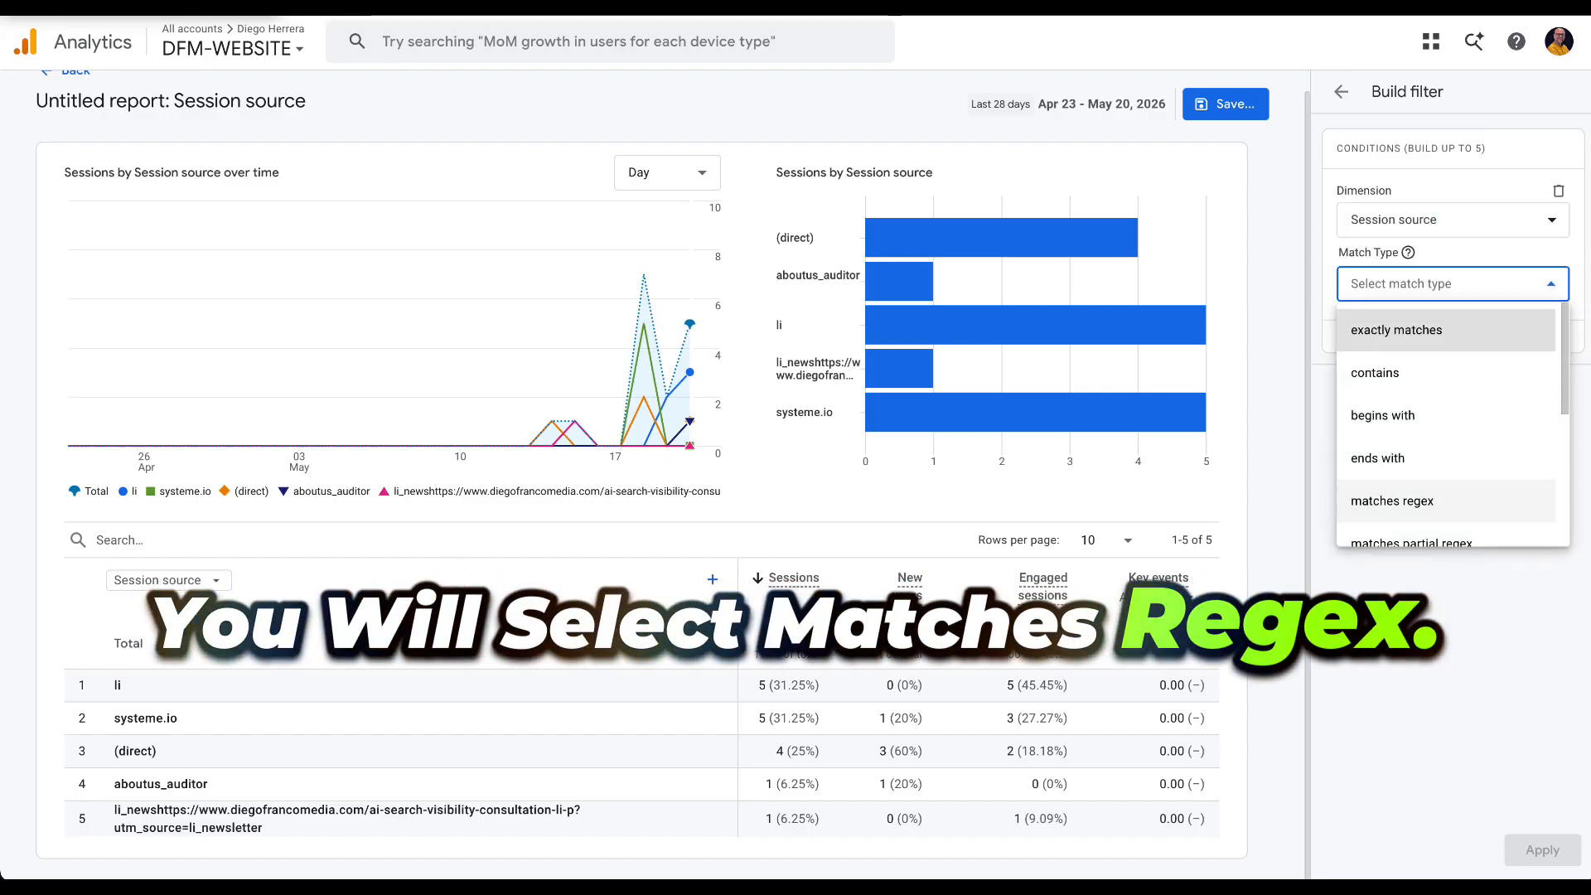
left_click(1392, 501)
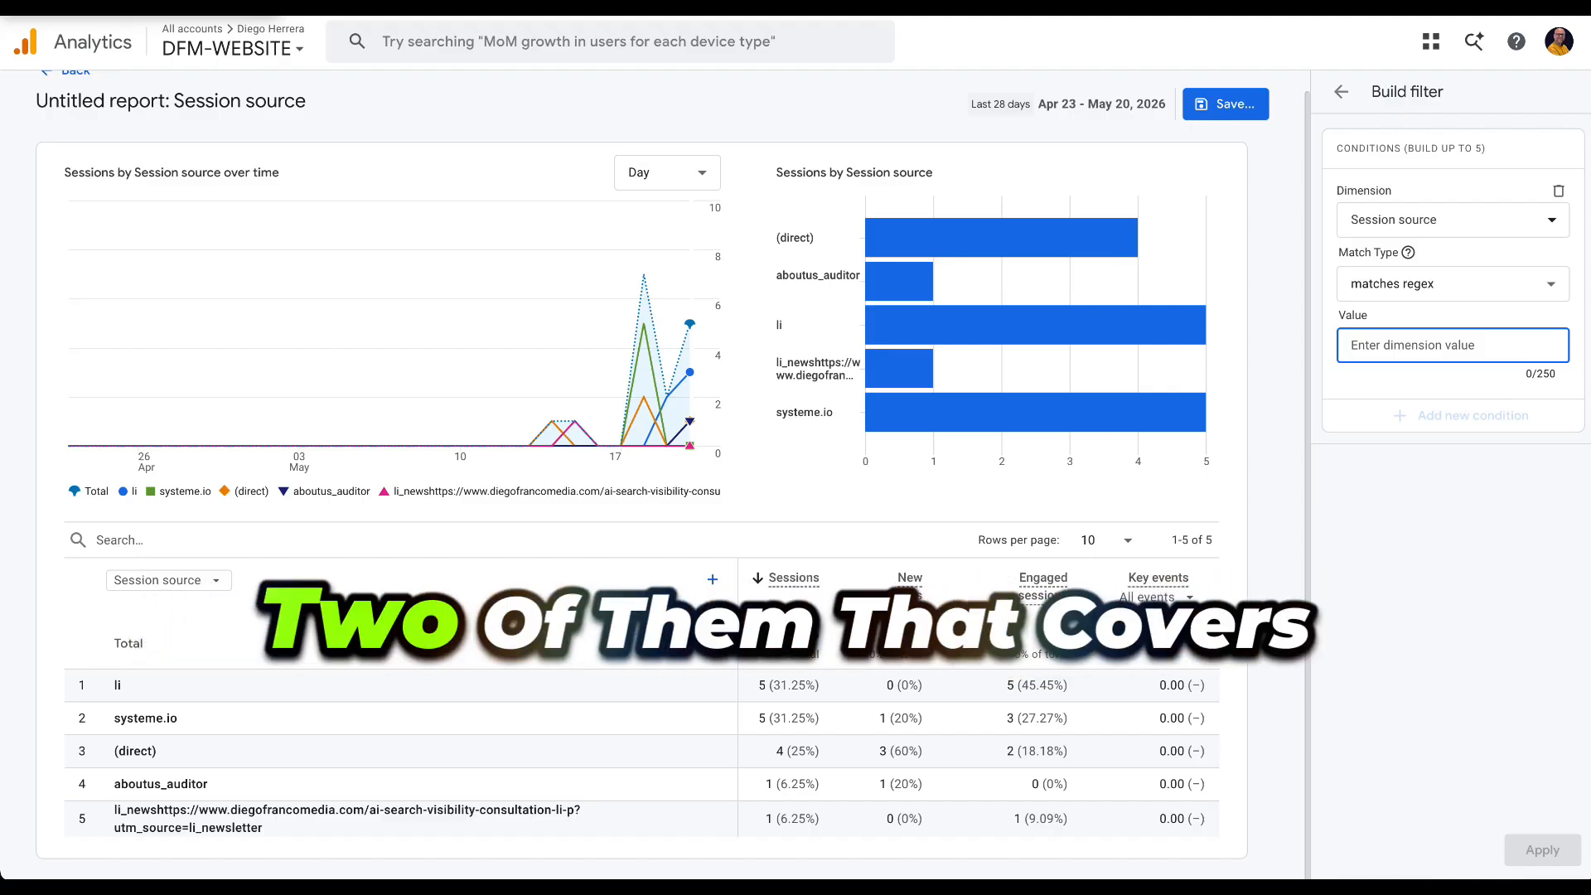
type("chatgpt\\.com|chat\\.openai\\.com|perplexity\\.ai|gemini\\.google\\.com")
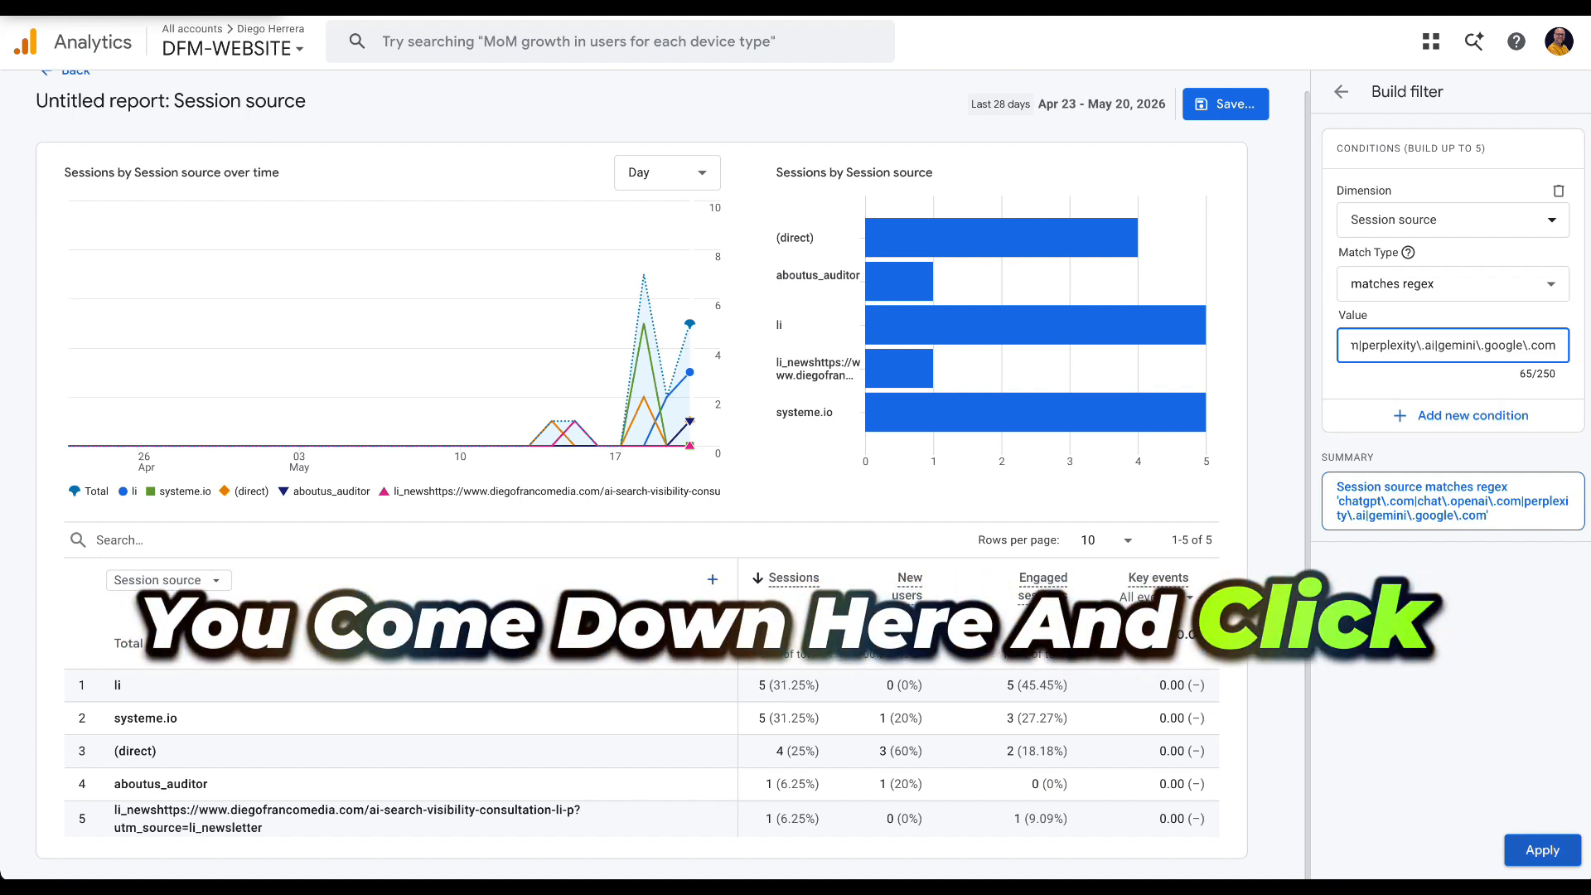
left_click(1543, 850)
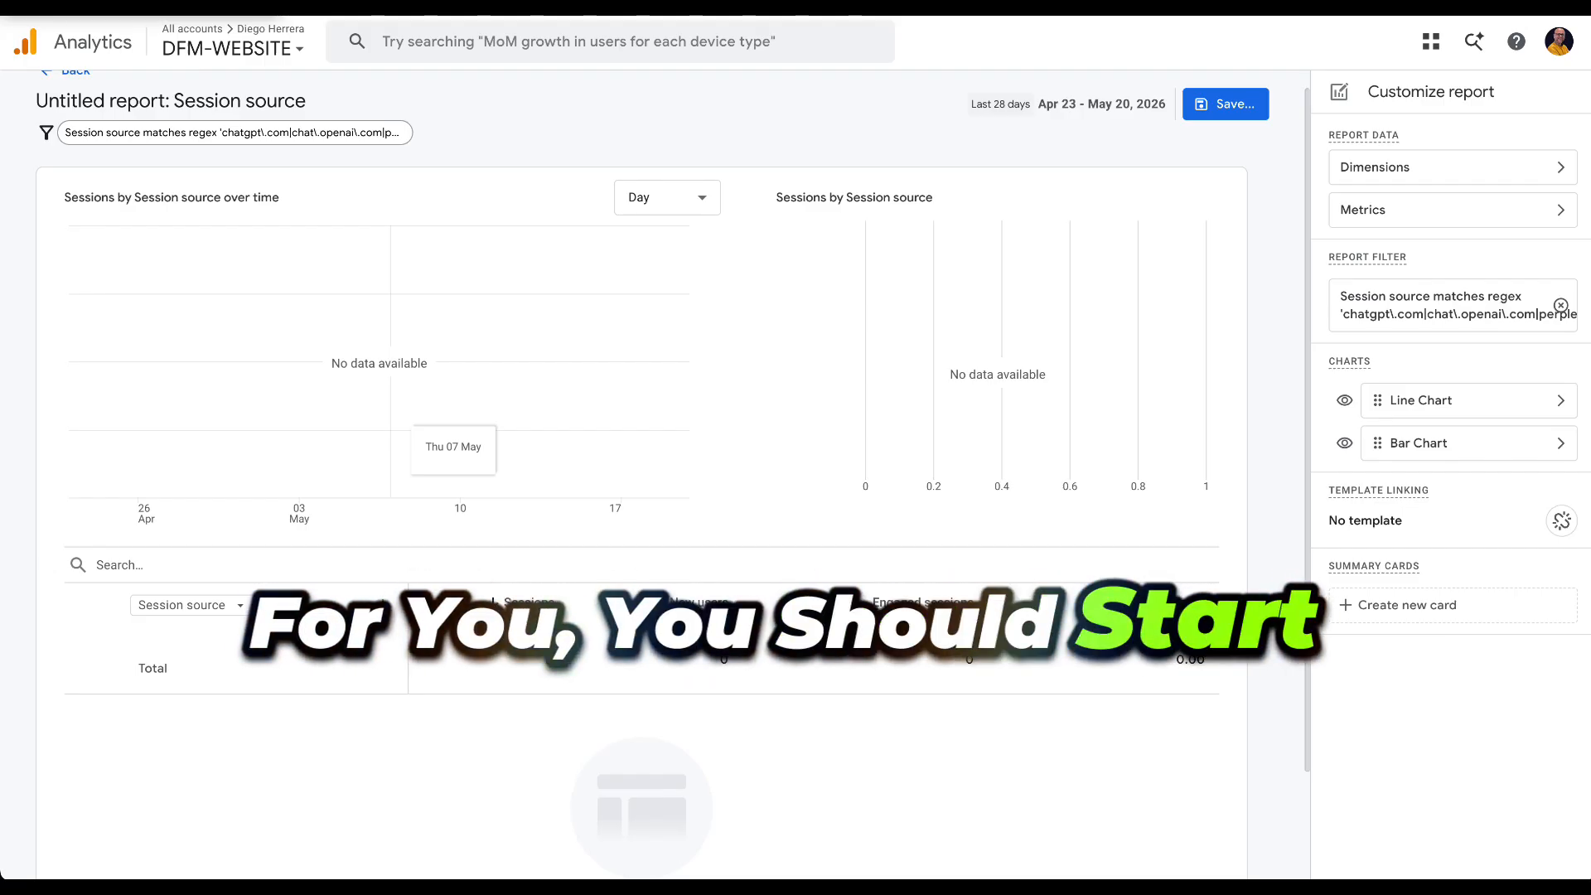
Switch the report table's primary dimension from Session source to Landing page + query string
scroll(643, 464, "down", 2)
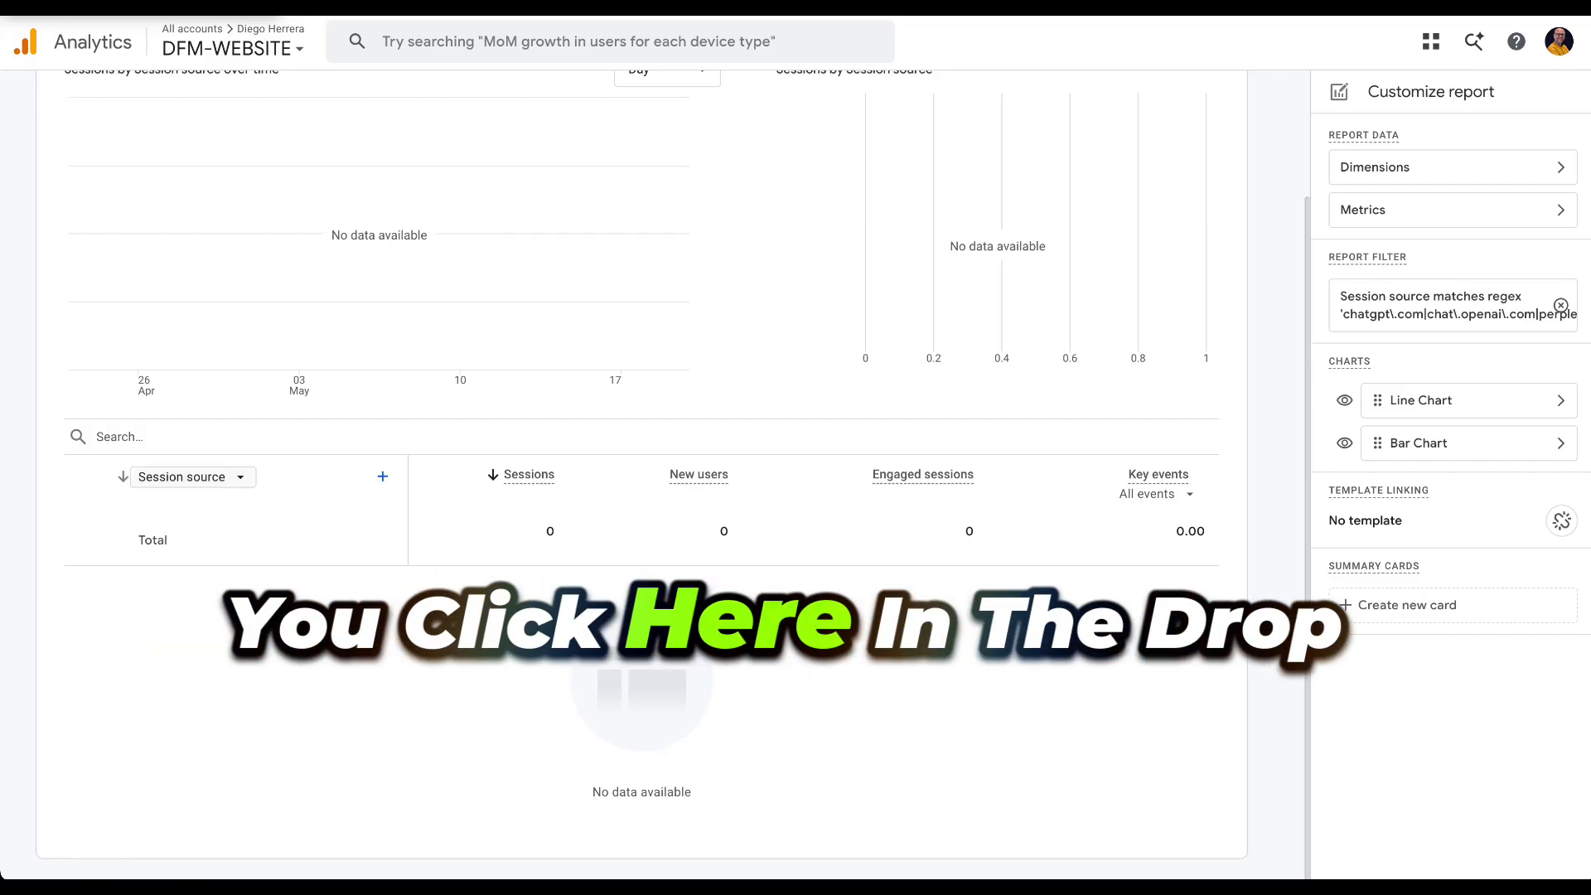
left_click(204, 477)
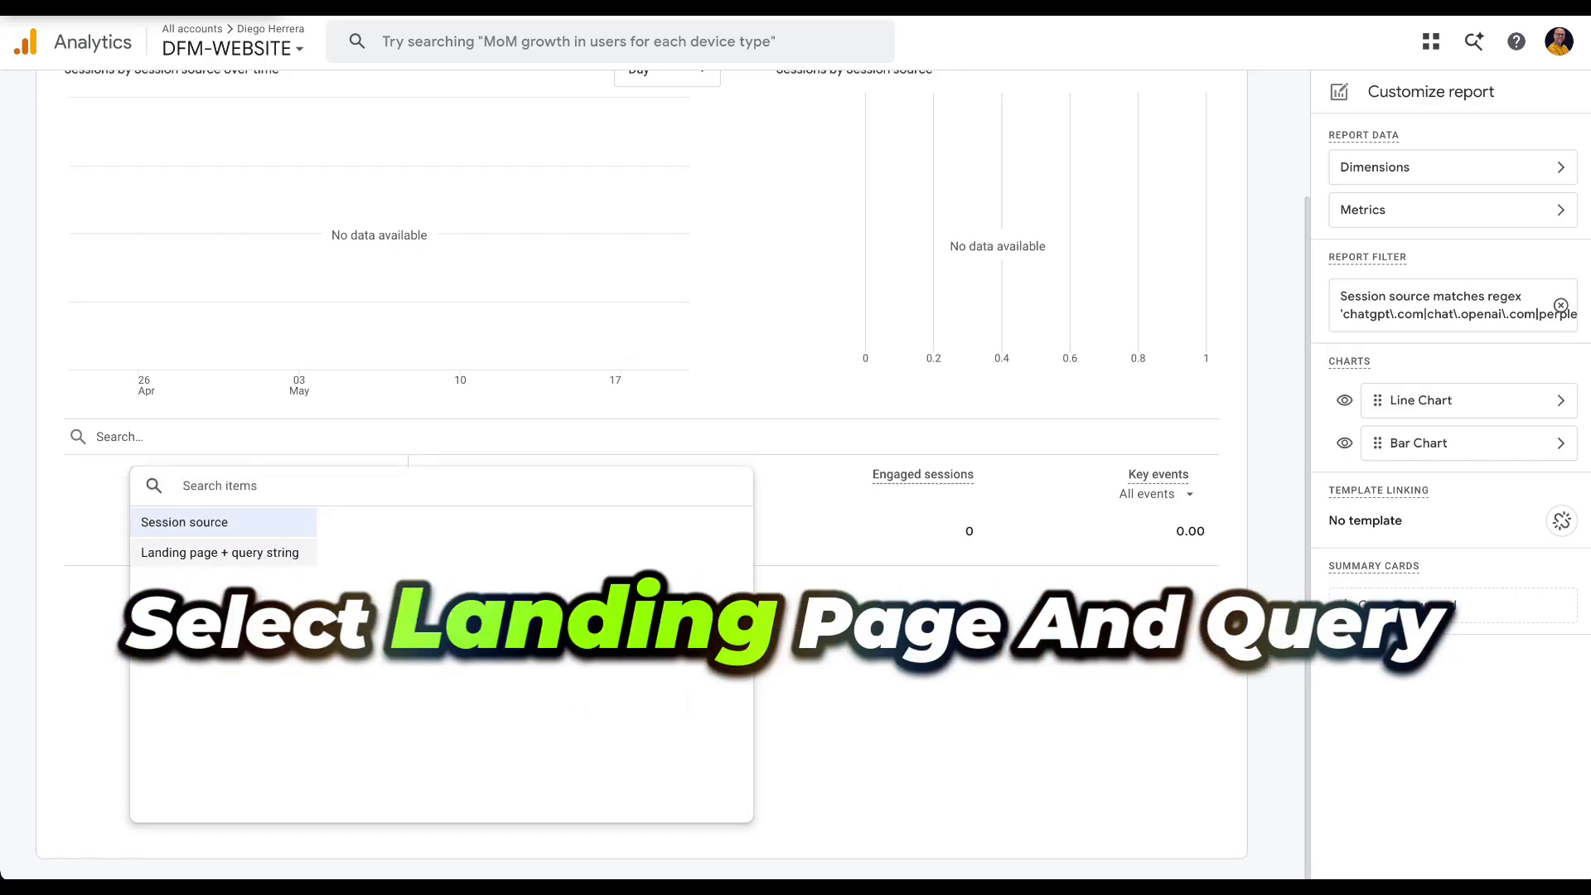
left_click(219, 553)
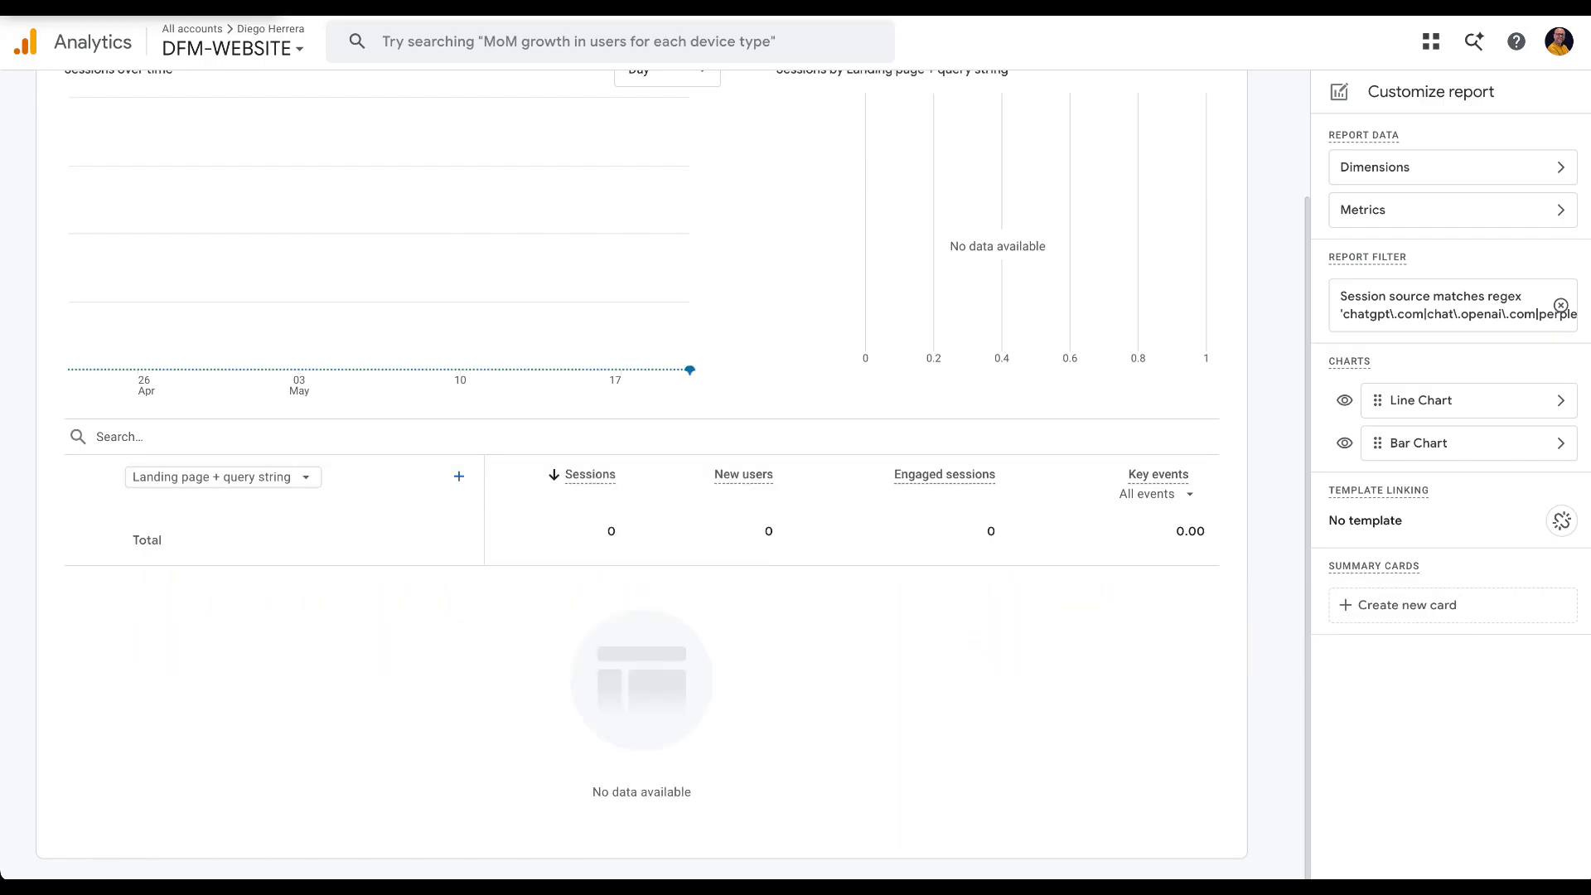
Save the changes to the current AI Traffic report and return to the reports library
scroll(642, 464, "up", 2)
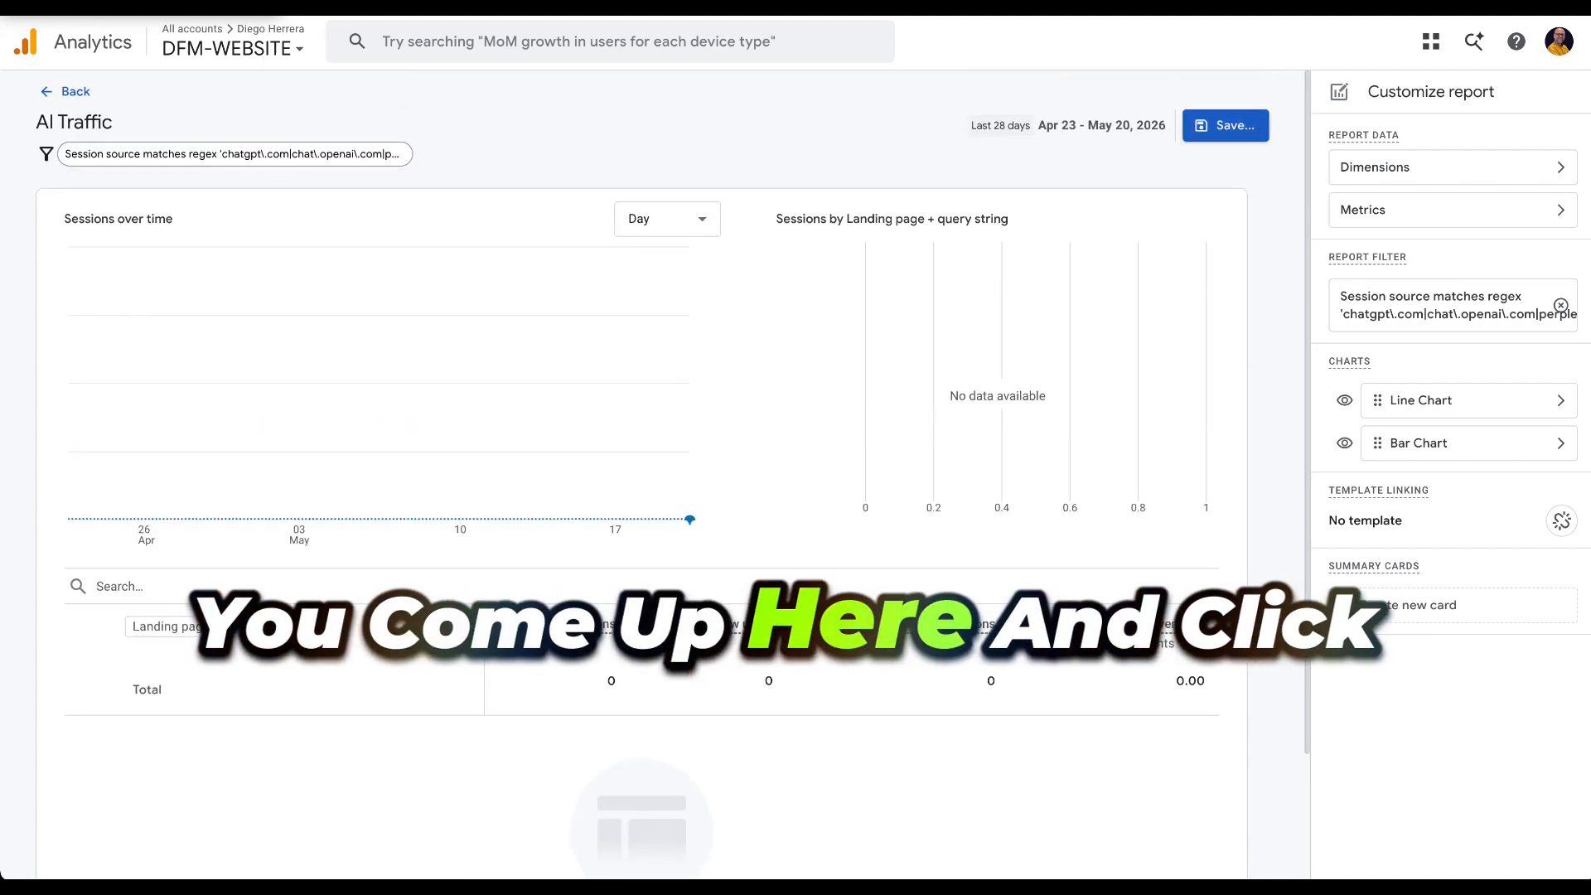
left_click(1226, 126)
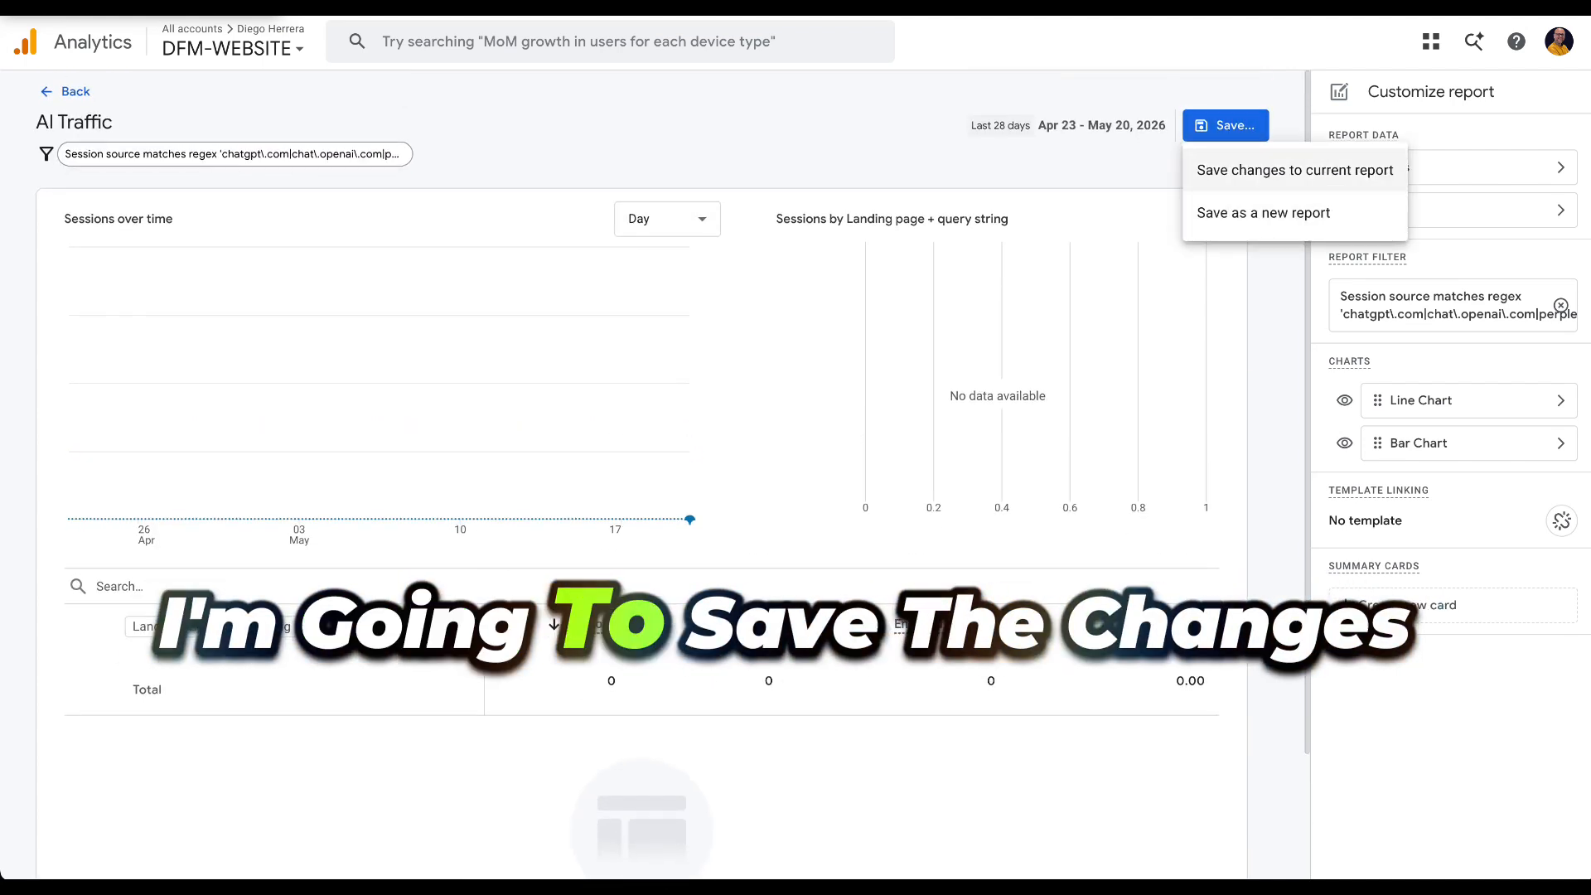
left_click(1294, 170)
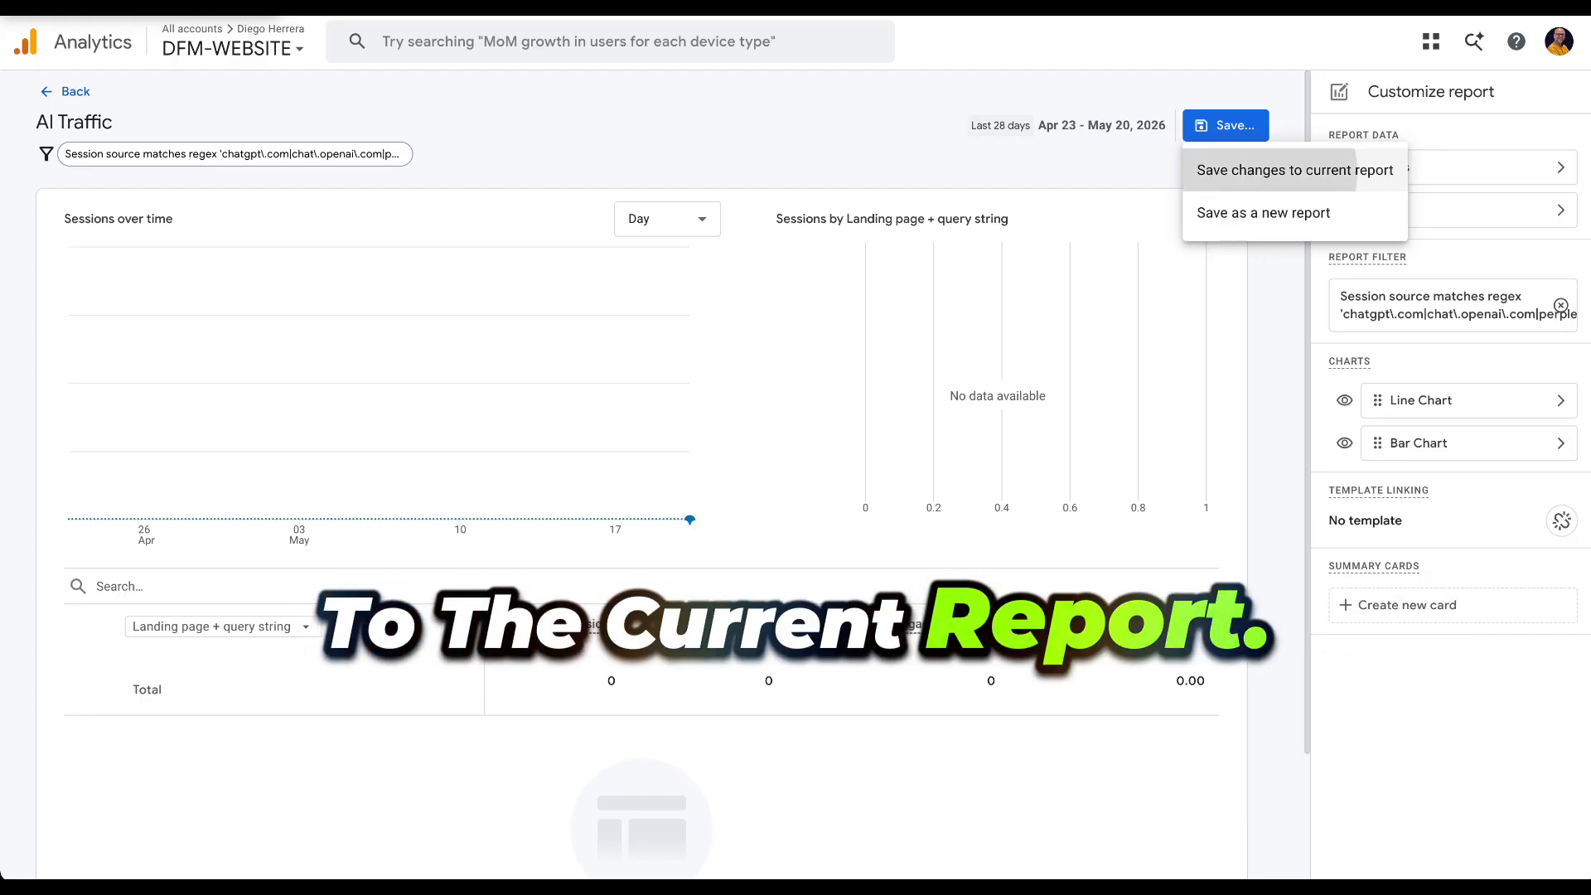
left_click(973, 544)
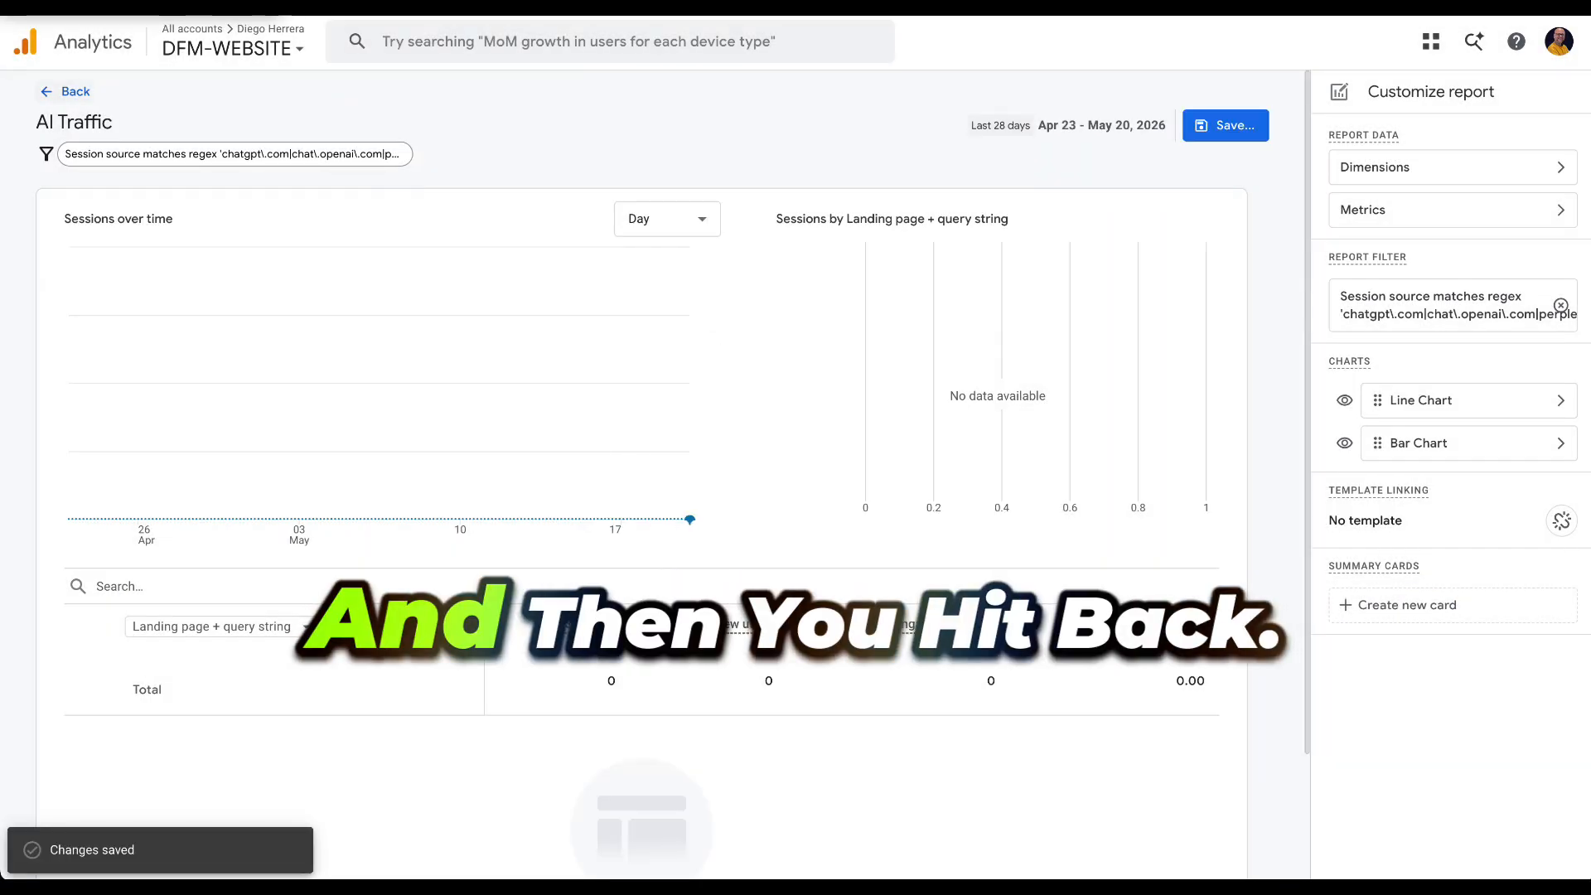
left_click(64, 91)
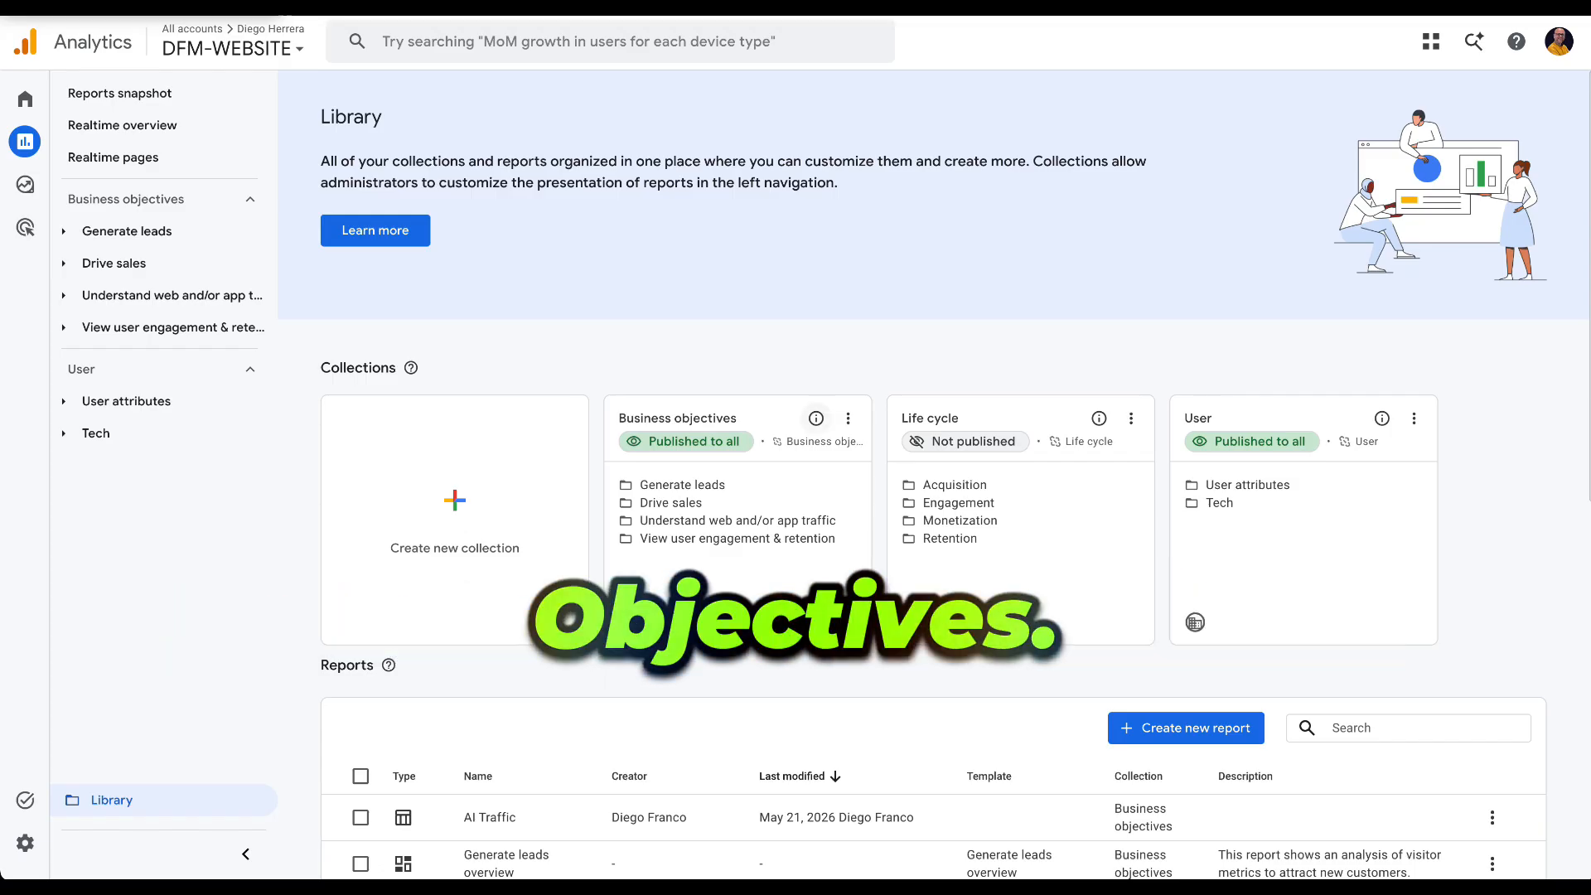
Edit the Business objectives collection and place the AI Traffic detail report under Generate leads, directly below Traffic acquisition
left_click(847, 417)
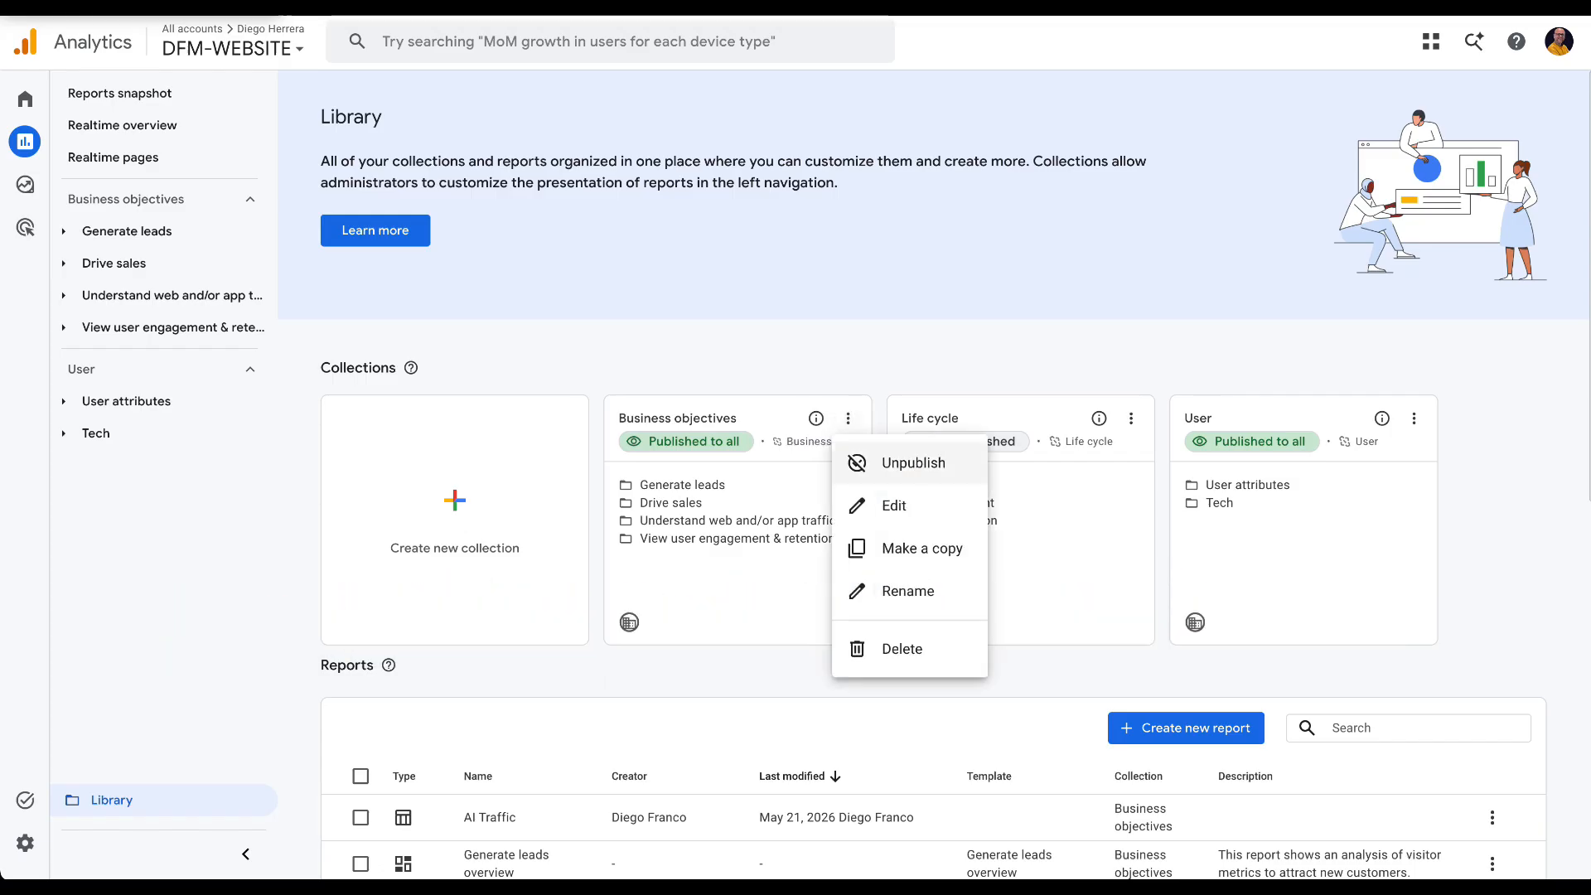
left_click(893, 505)
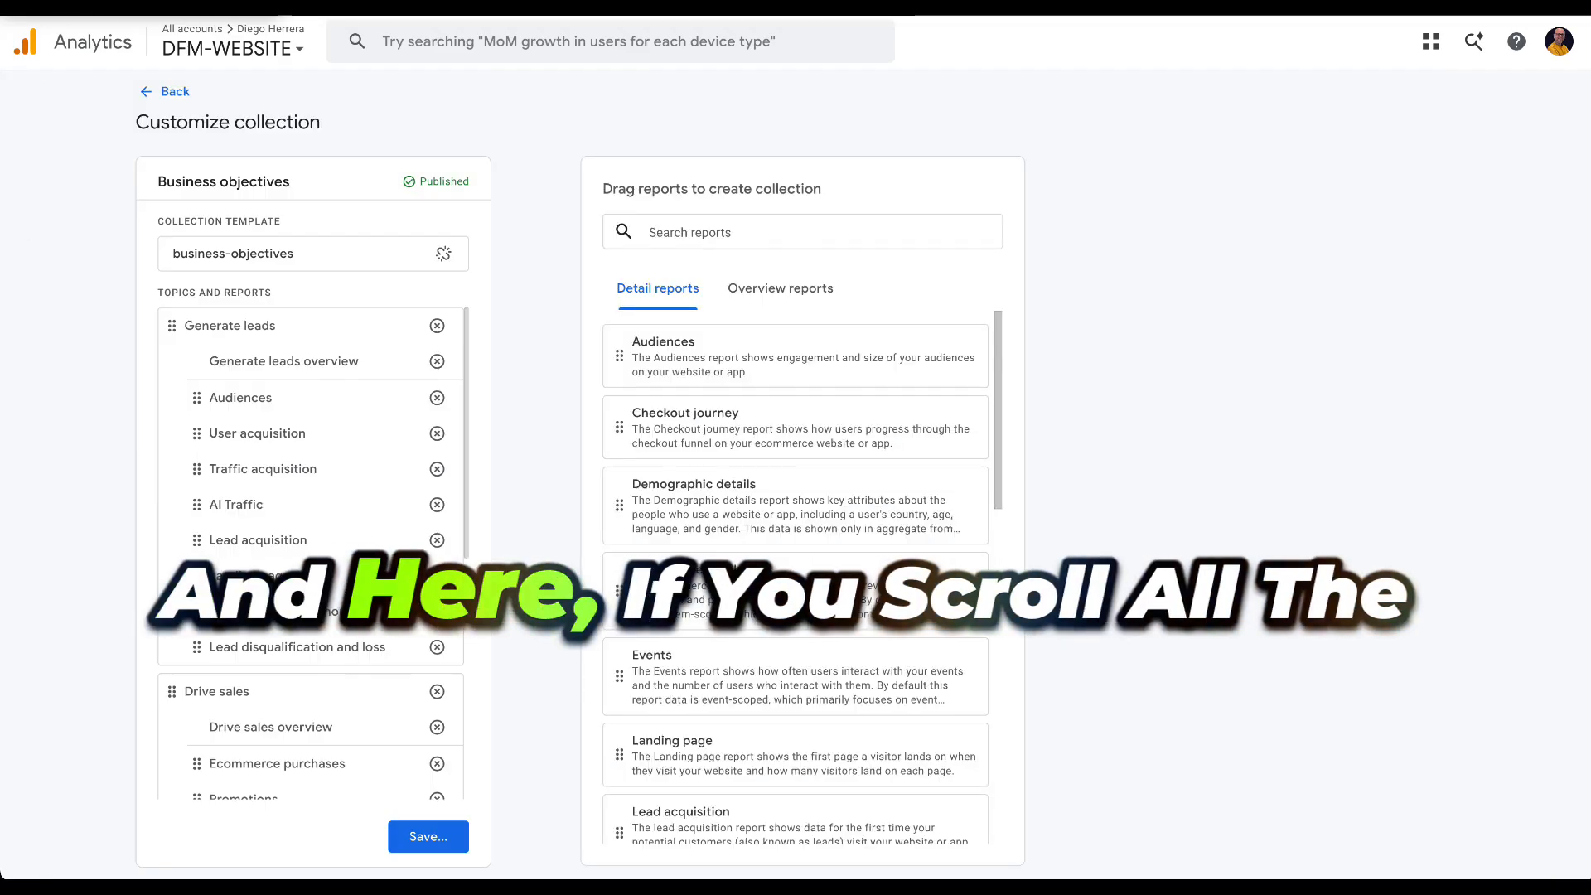
scroll(795, 580, "down", 10)
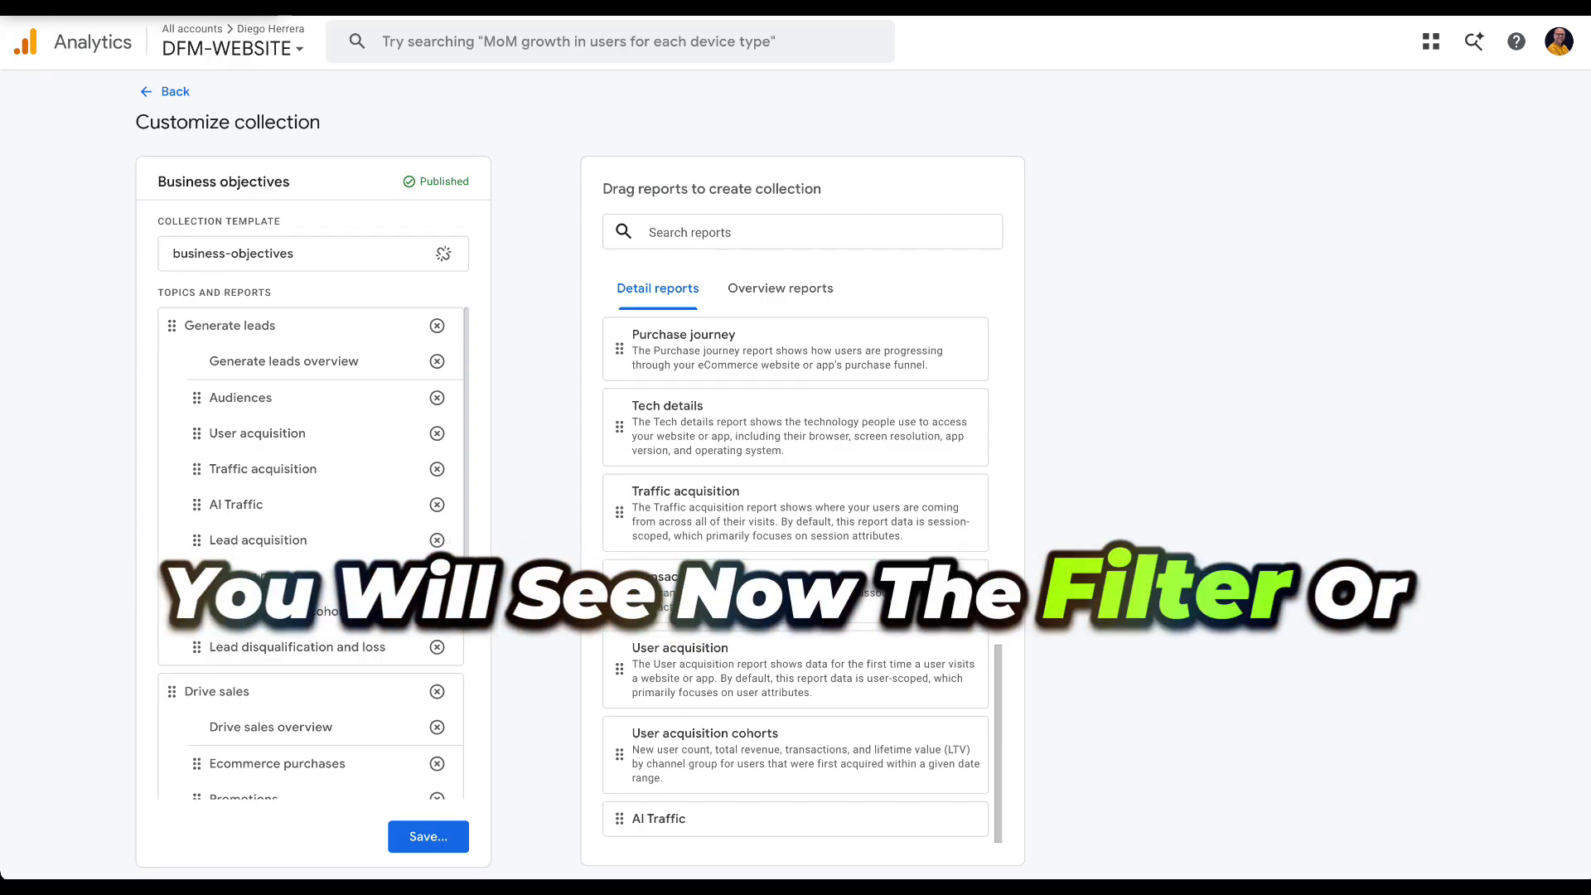
mouse_move(620, 818)
left_mouse_down()
mouse_move(637, 818)
mouse_move(618, 801)
mouse_move(620, 817)
left_mouse_up()
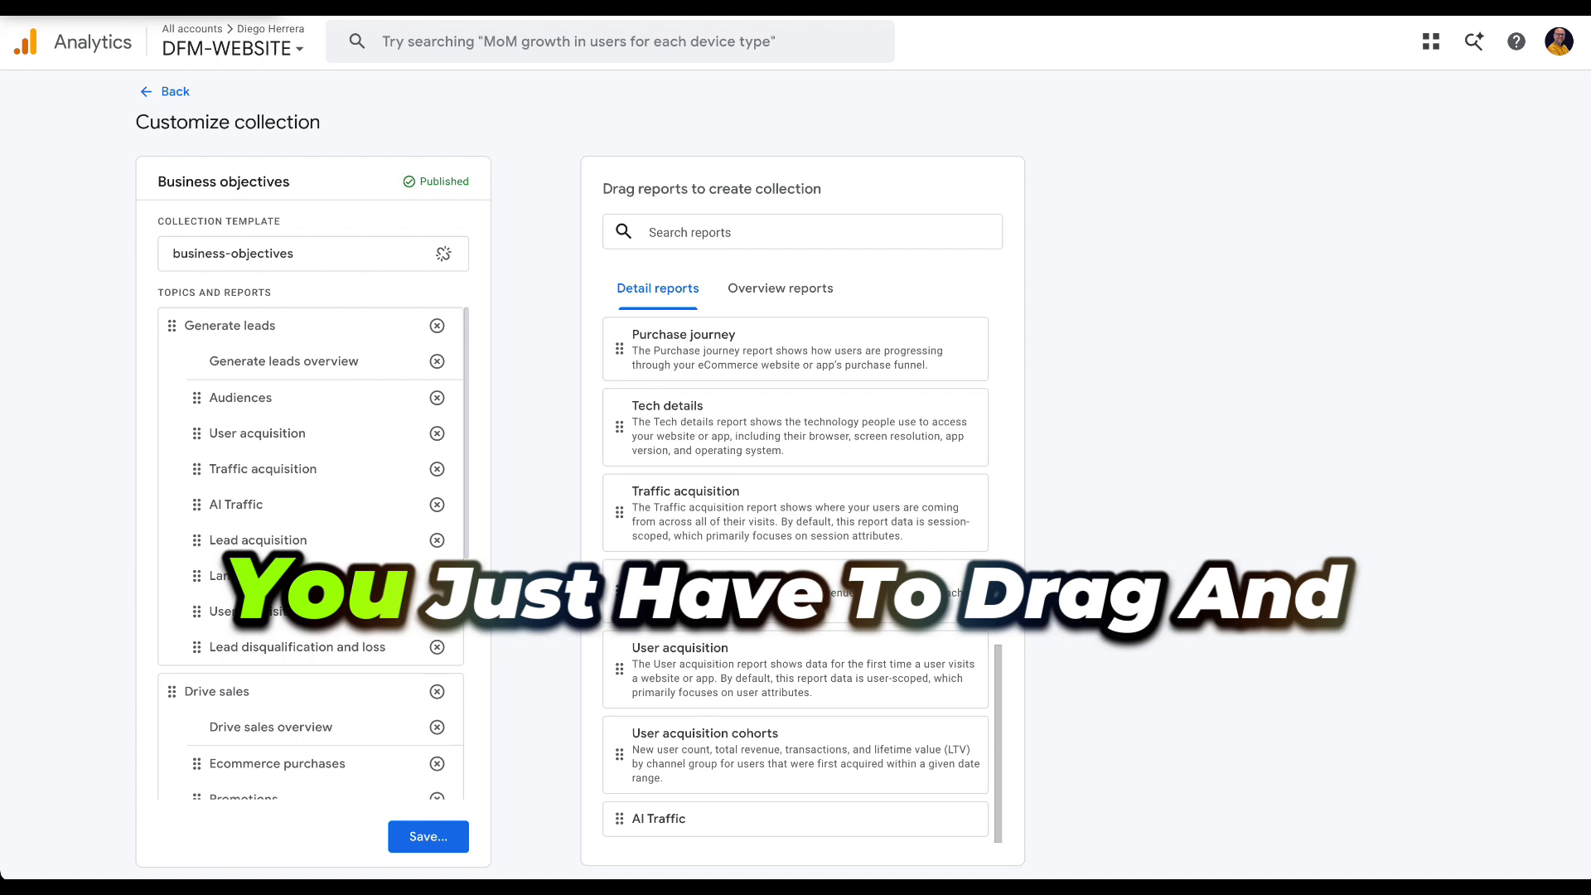
left_click_drag(619, 818, 388, 580)
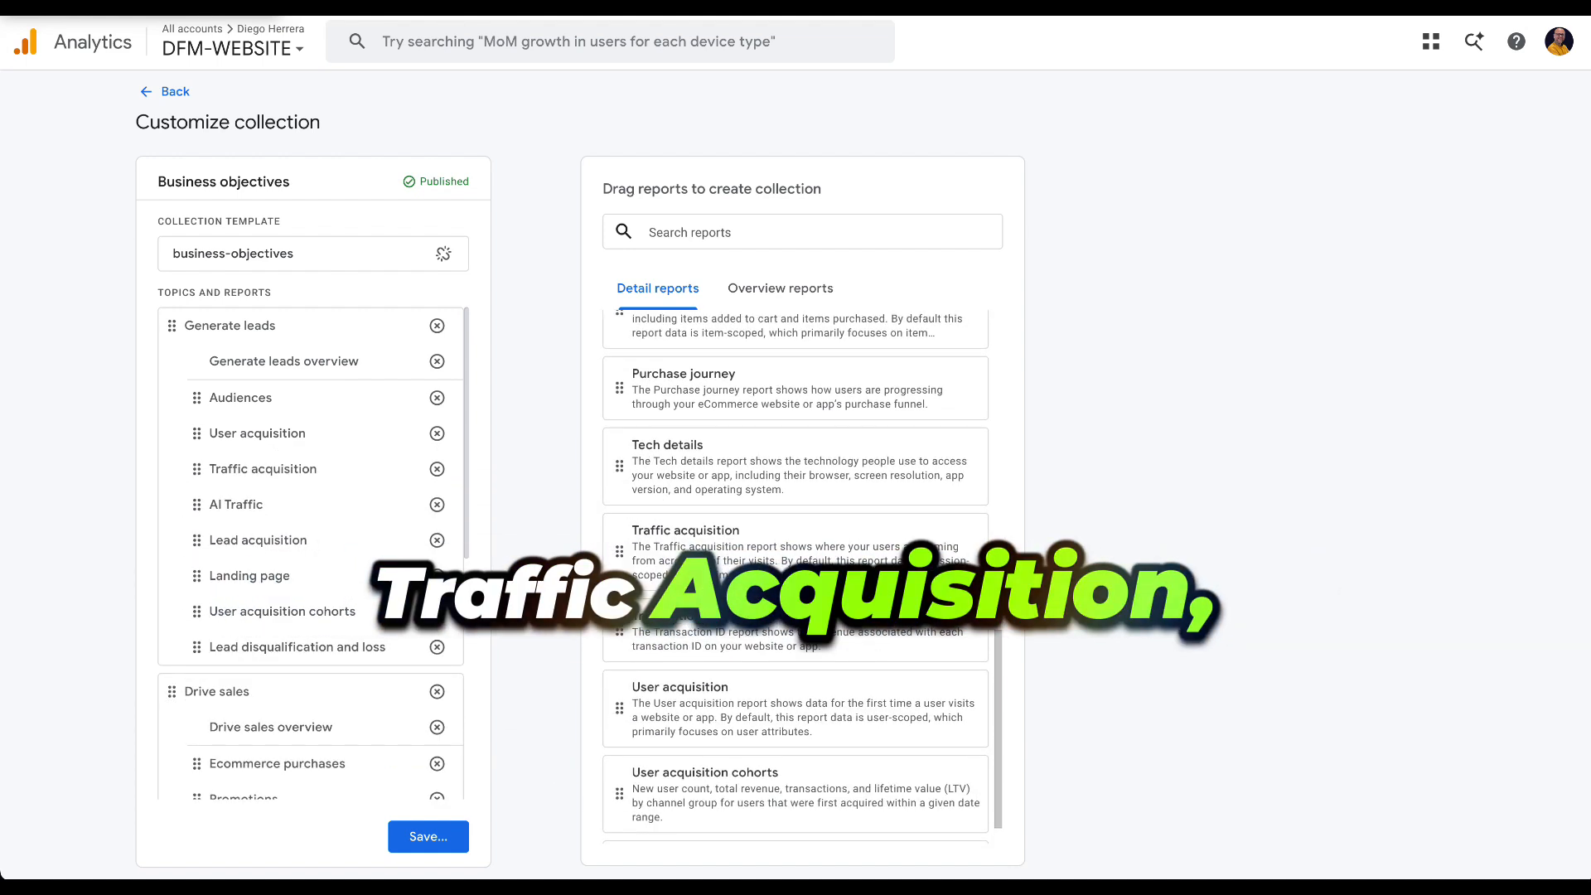
mouse_move(197, 504)
left_mouse_down()
mouse_move(198, 434)
mouse_move(201, 522)
mouse_move(199, 507)
left_mouse_up()
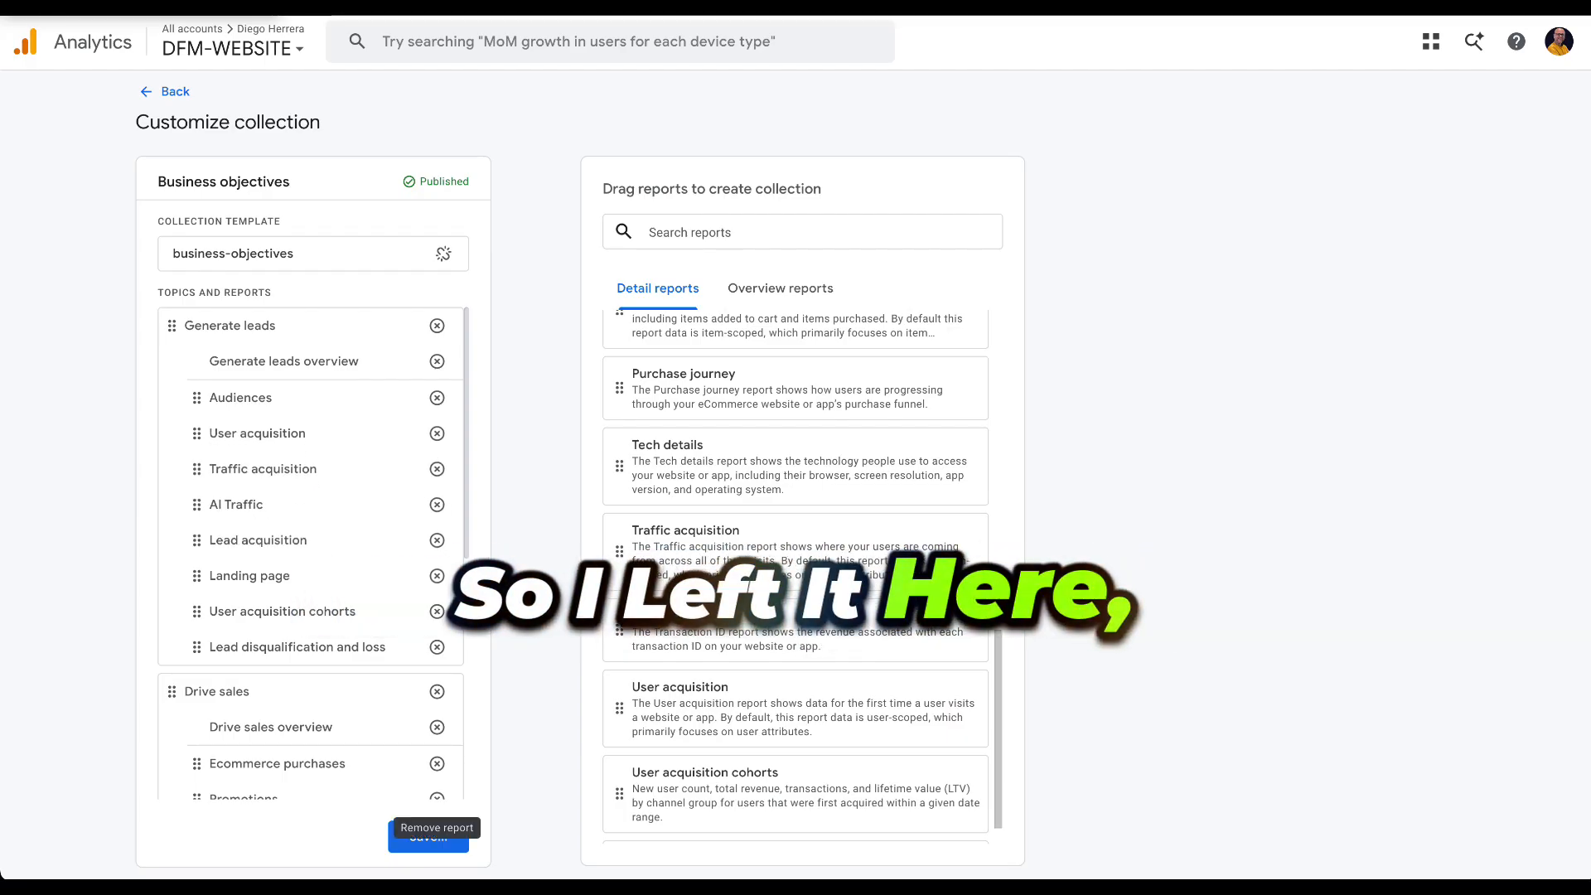
Save the changes to the current Business objectives collection and return to the reports library
left_click(428, 837)
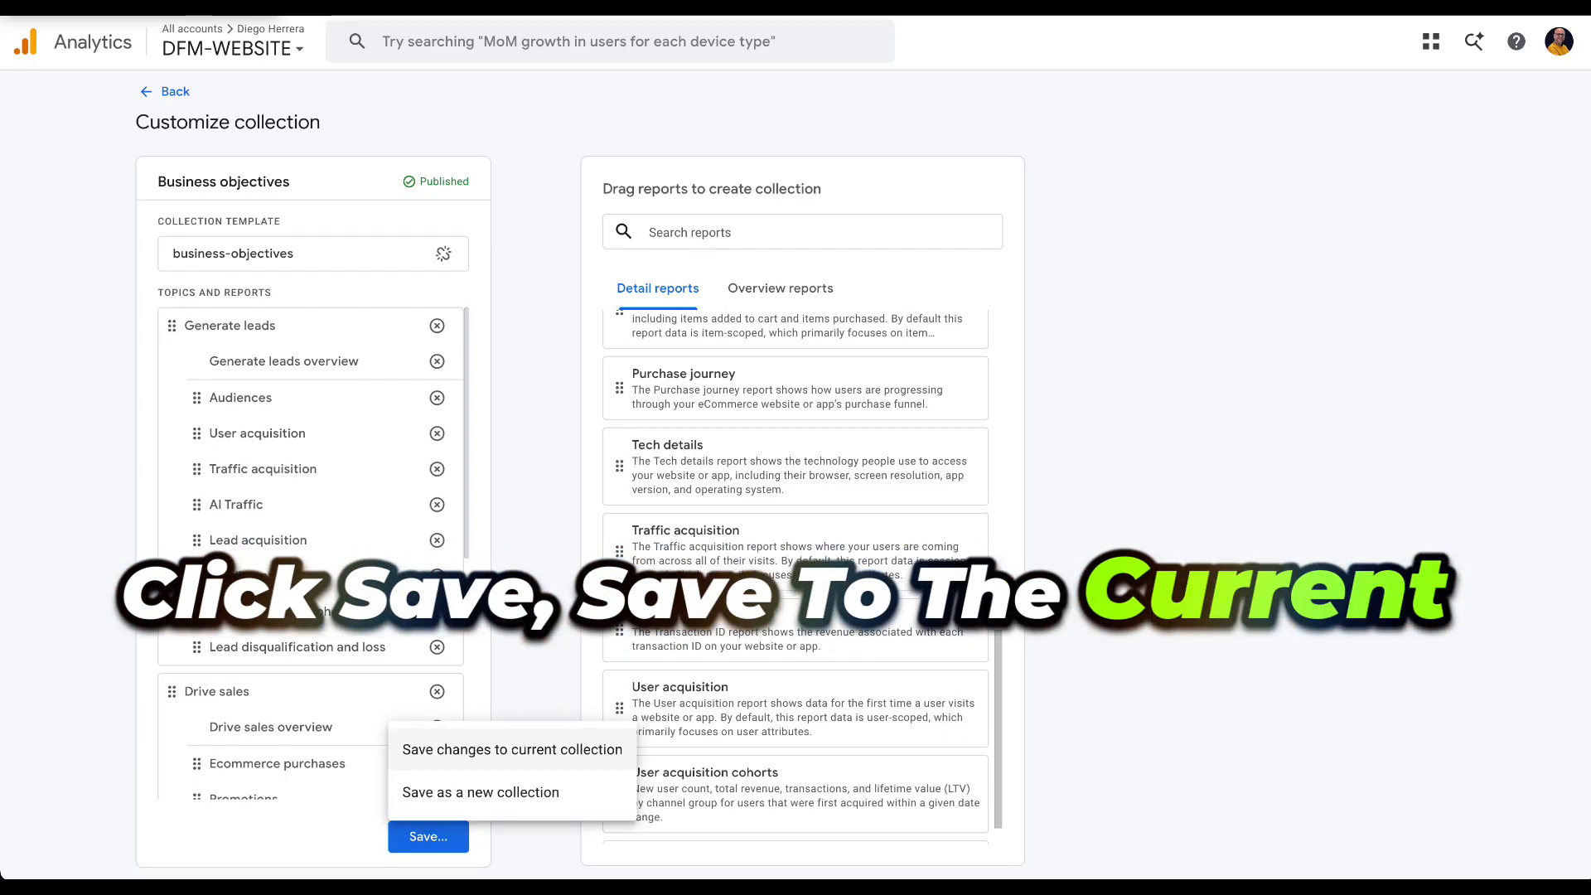
left_click(452, 749)
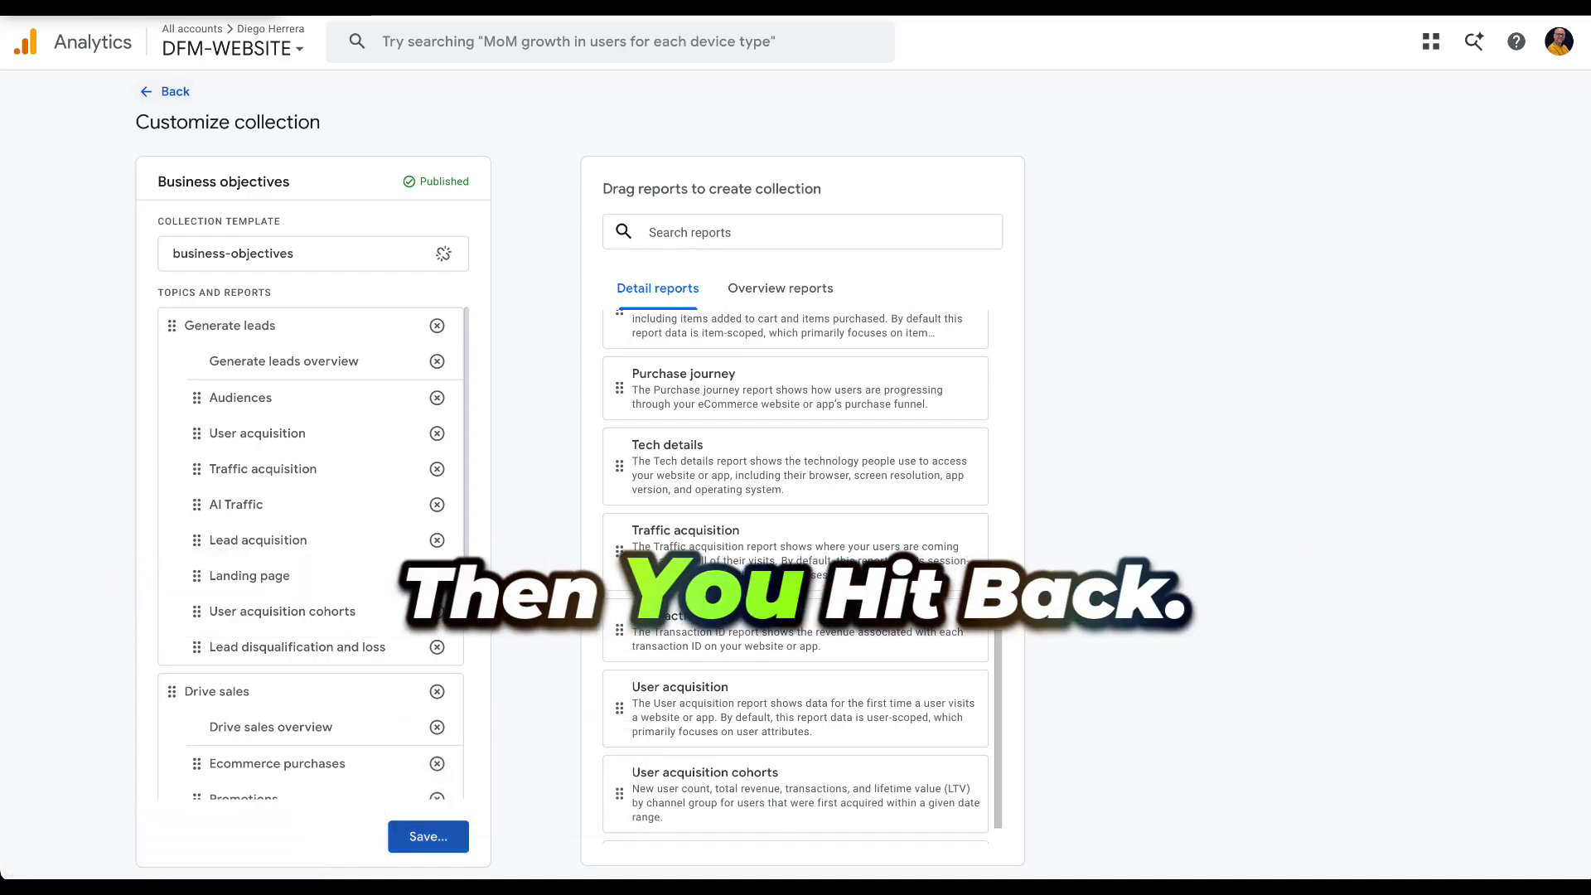
left_click(166, 92)
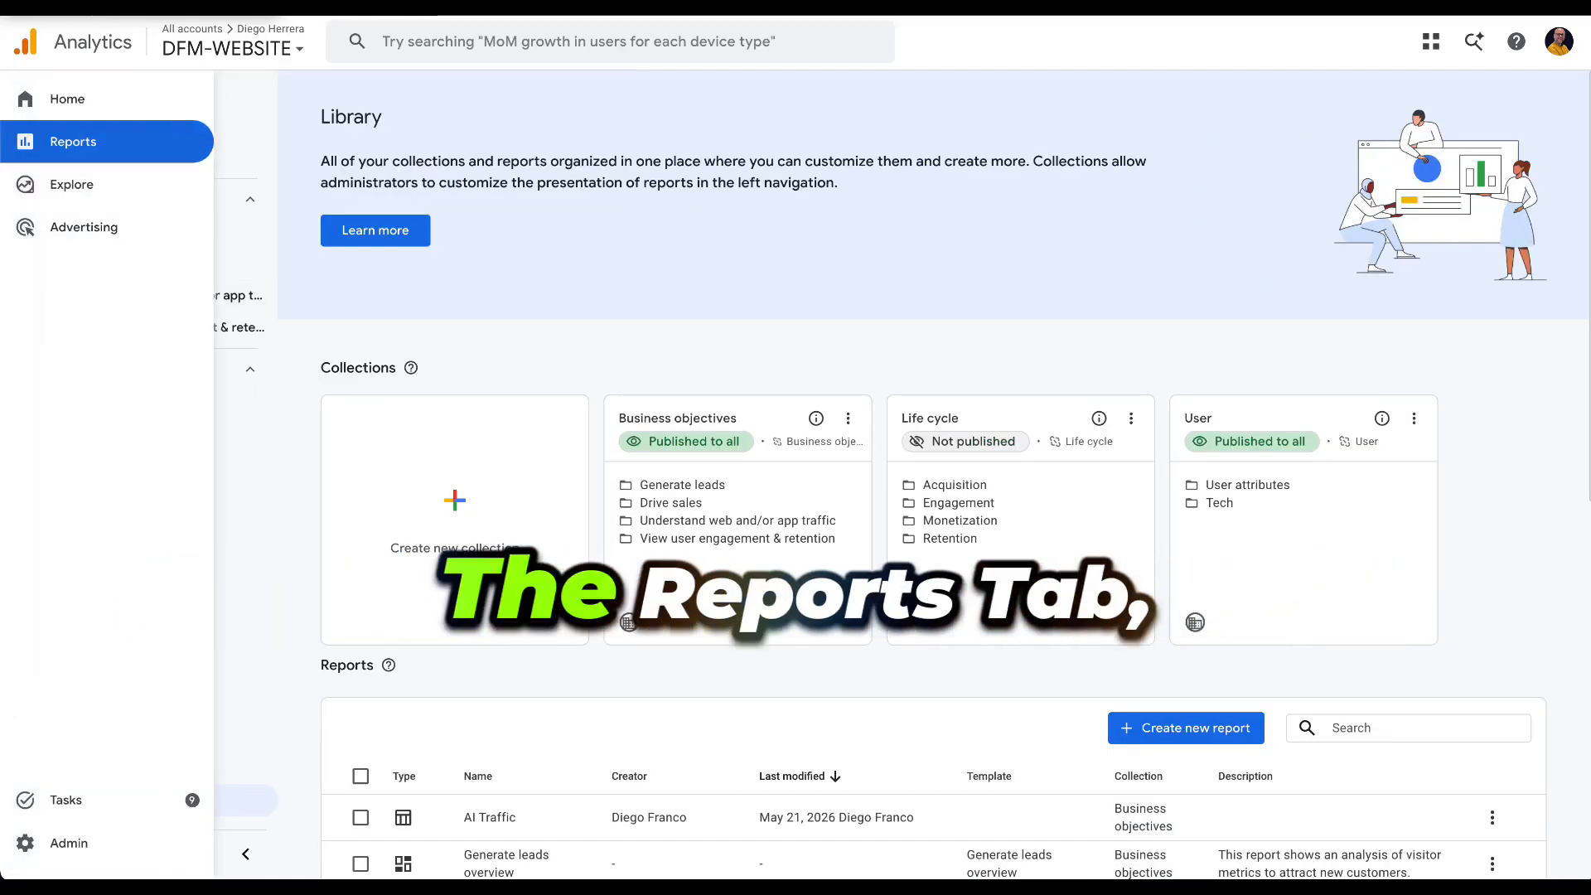
Open the AI Traffic report under Generate leads and review its charts and landing page table
left_click(75, 144)
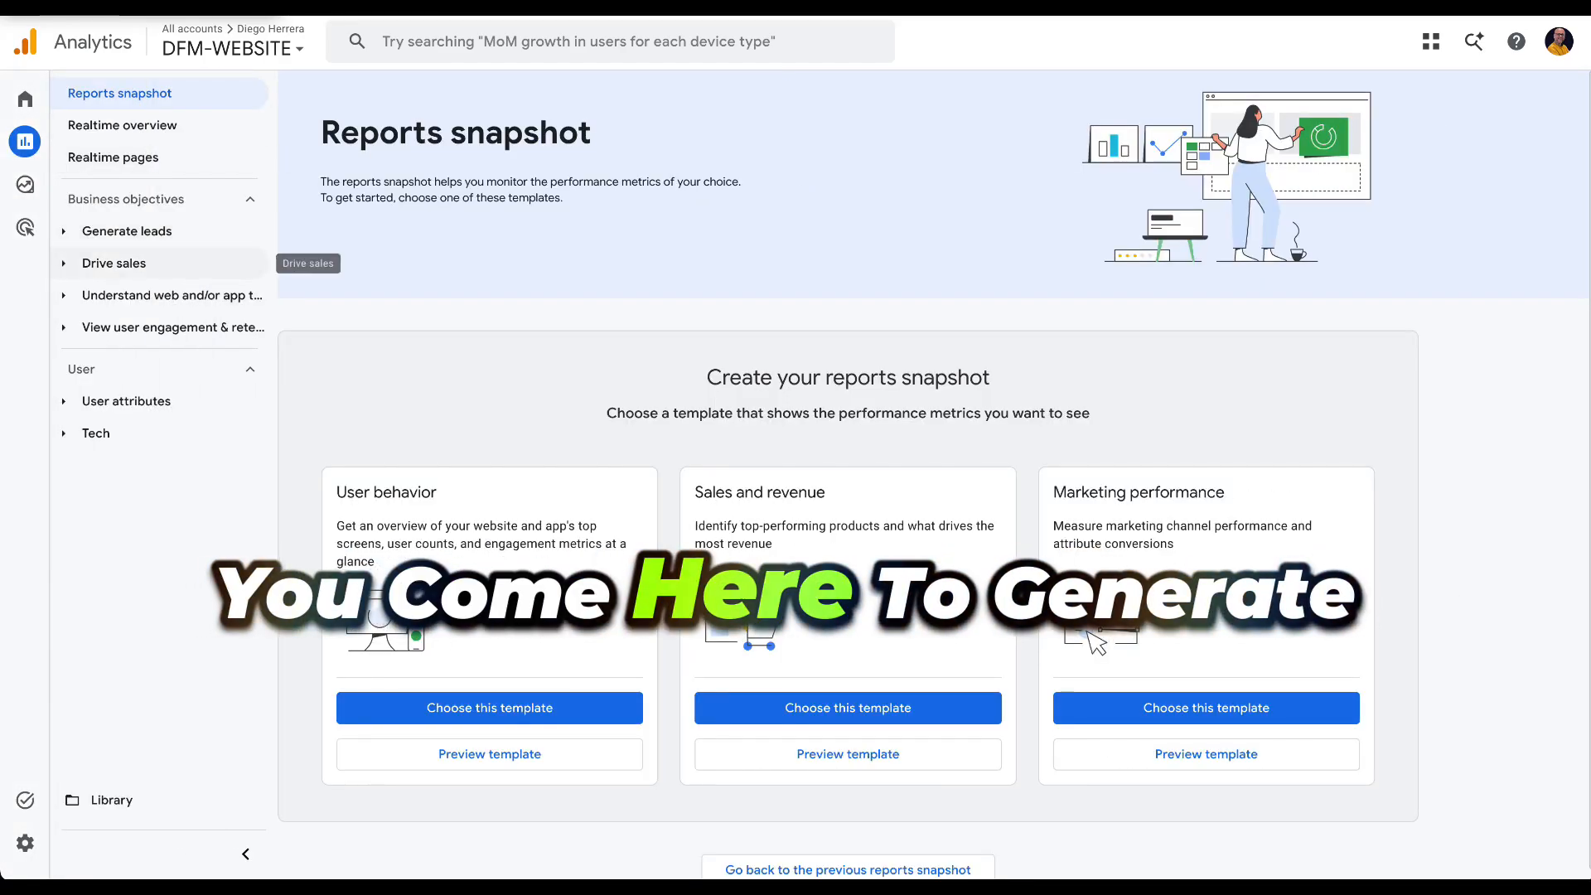
left_click(127, 231)
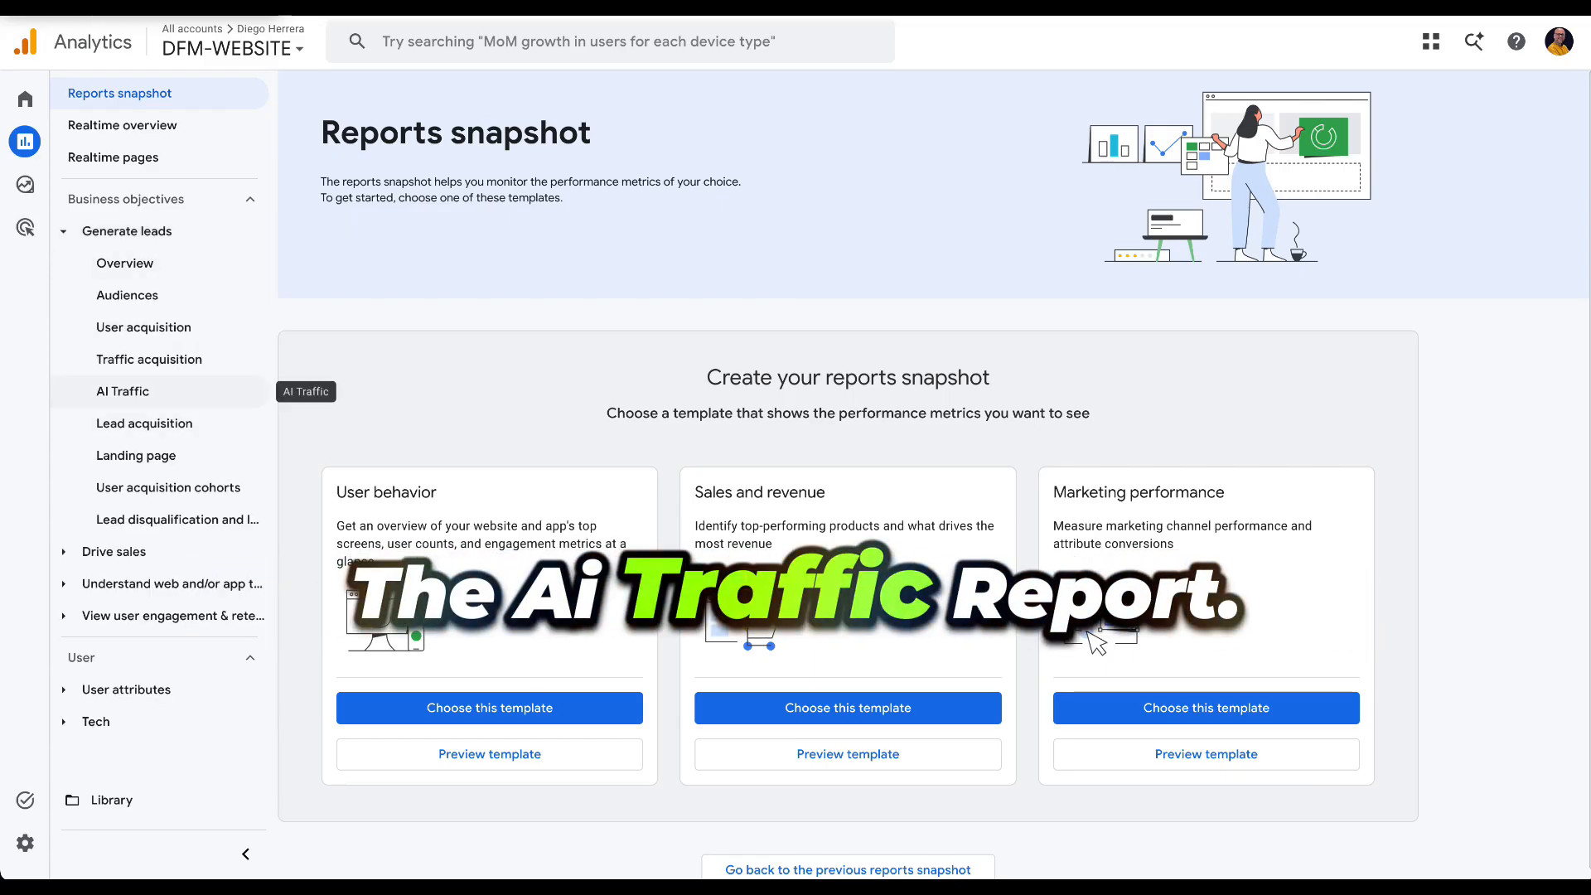
left_click(123, 392)
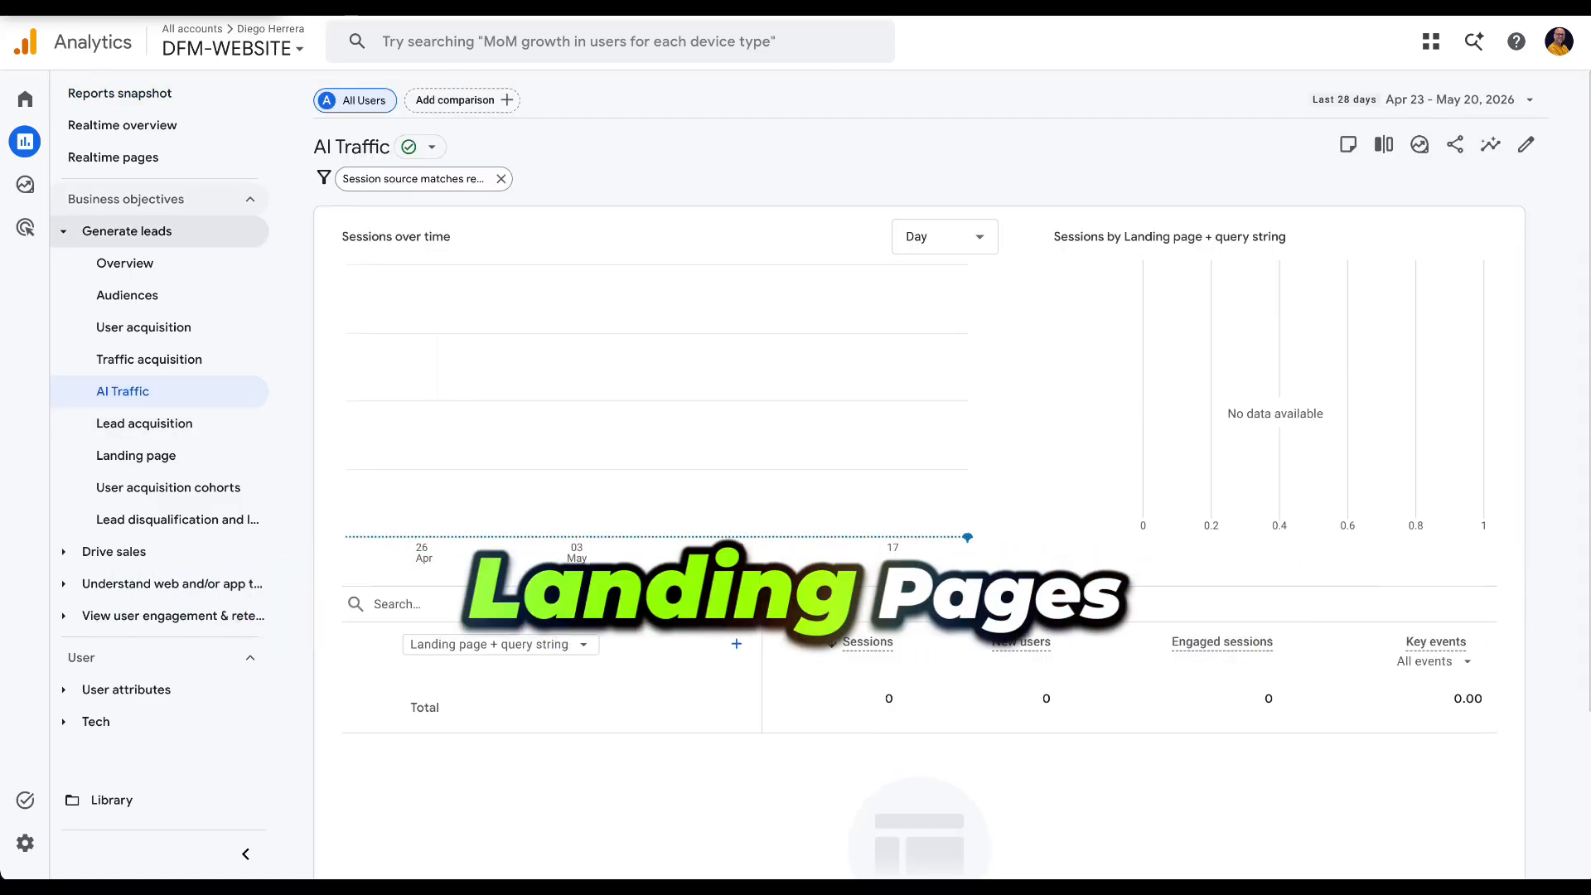
scroll(920, 464, "down", 3)
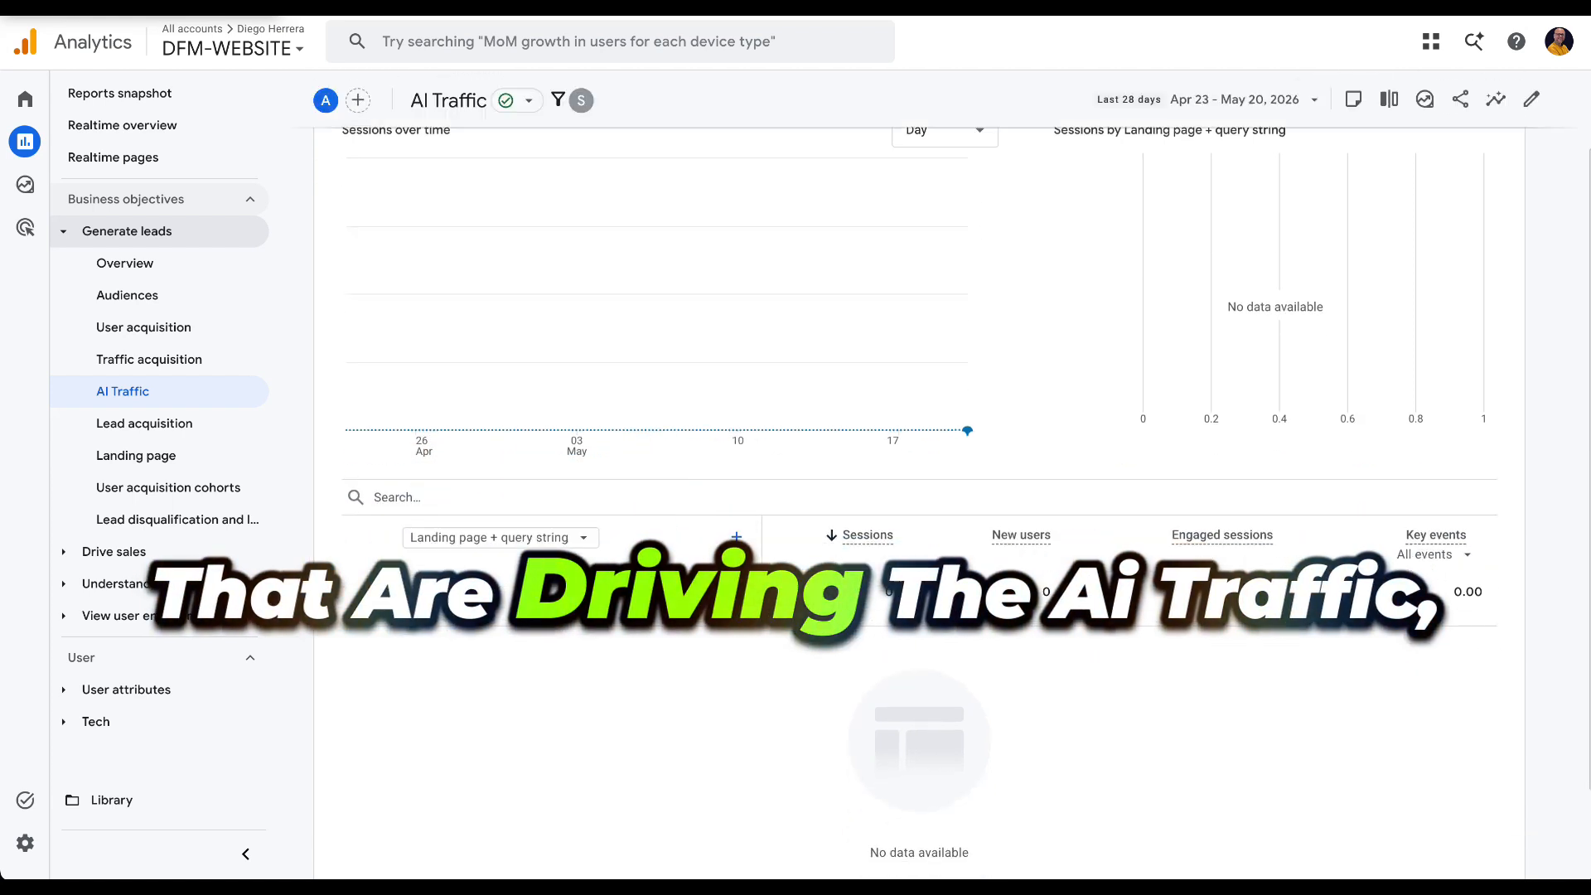
scroll(919, 464, "up", 3)
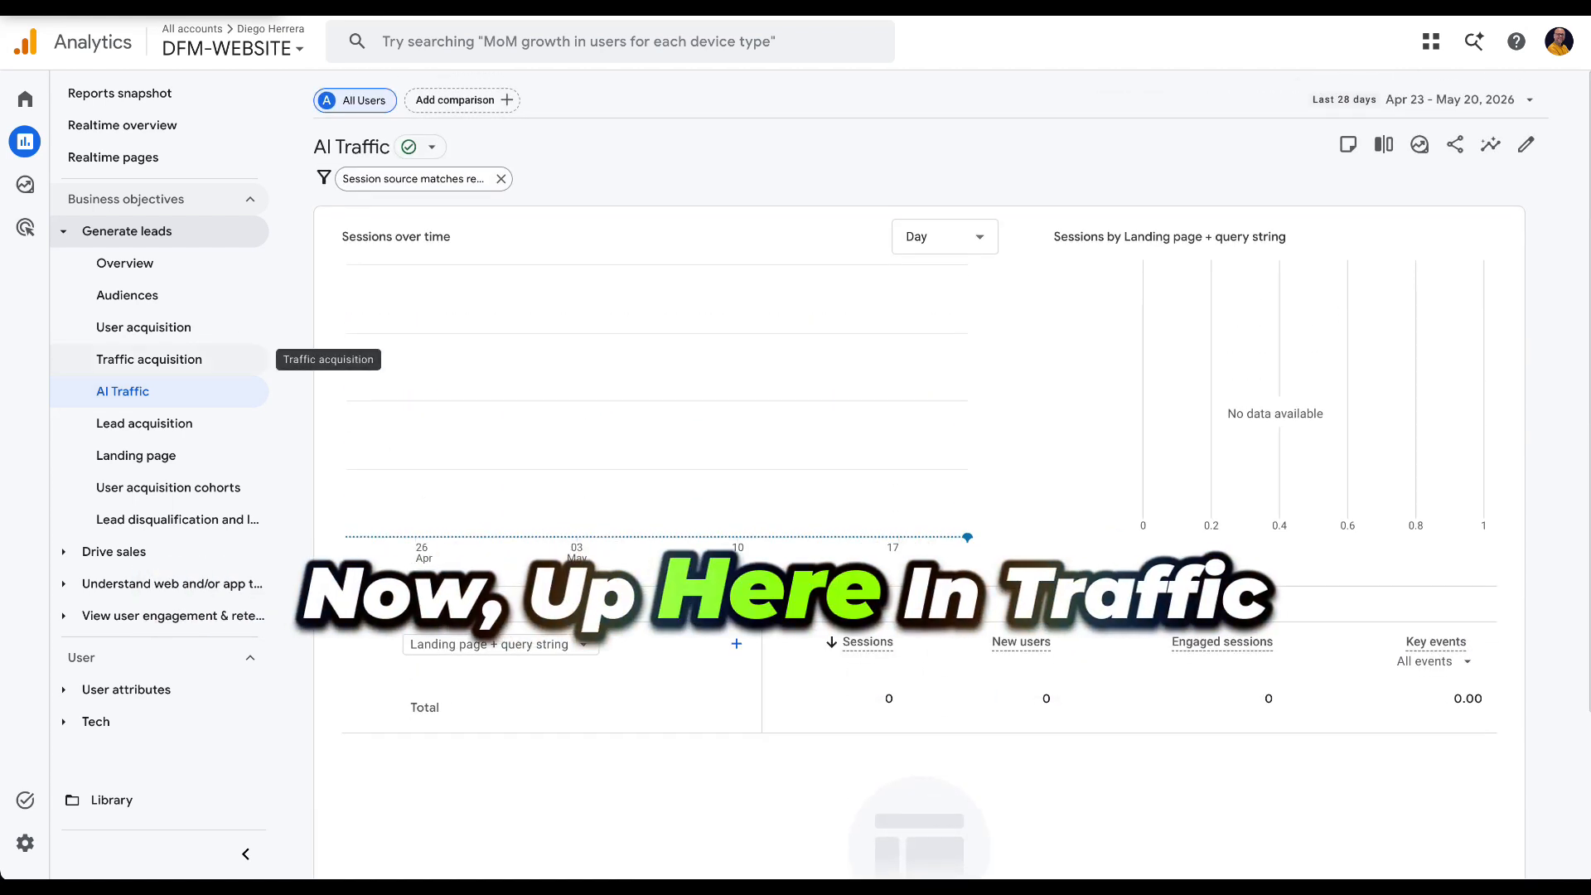
Compare the Traffic acquisition report with the AI Traffic report, ending on the Traffic acquisition channel table
left_click(166, 359)
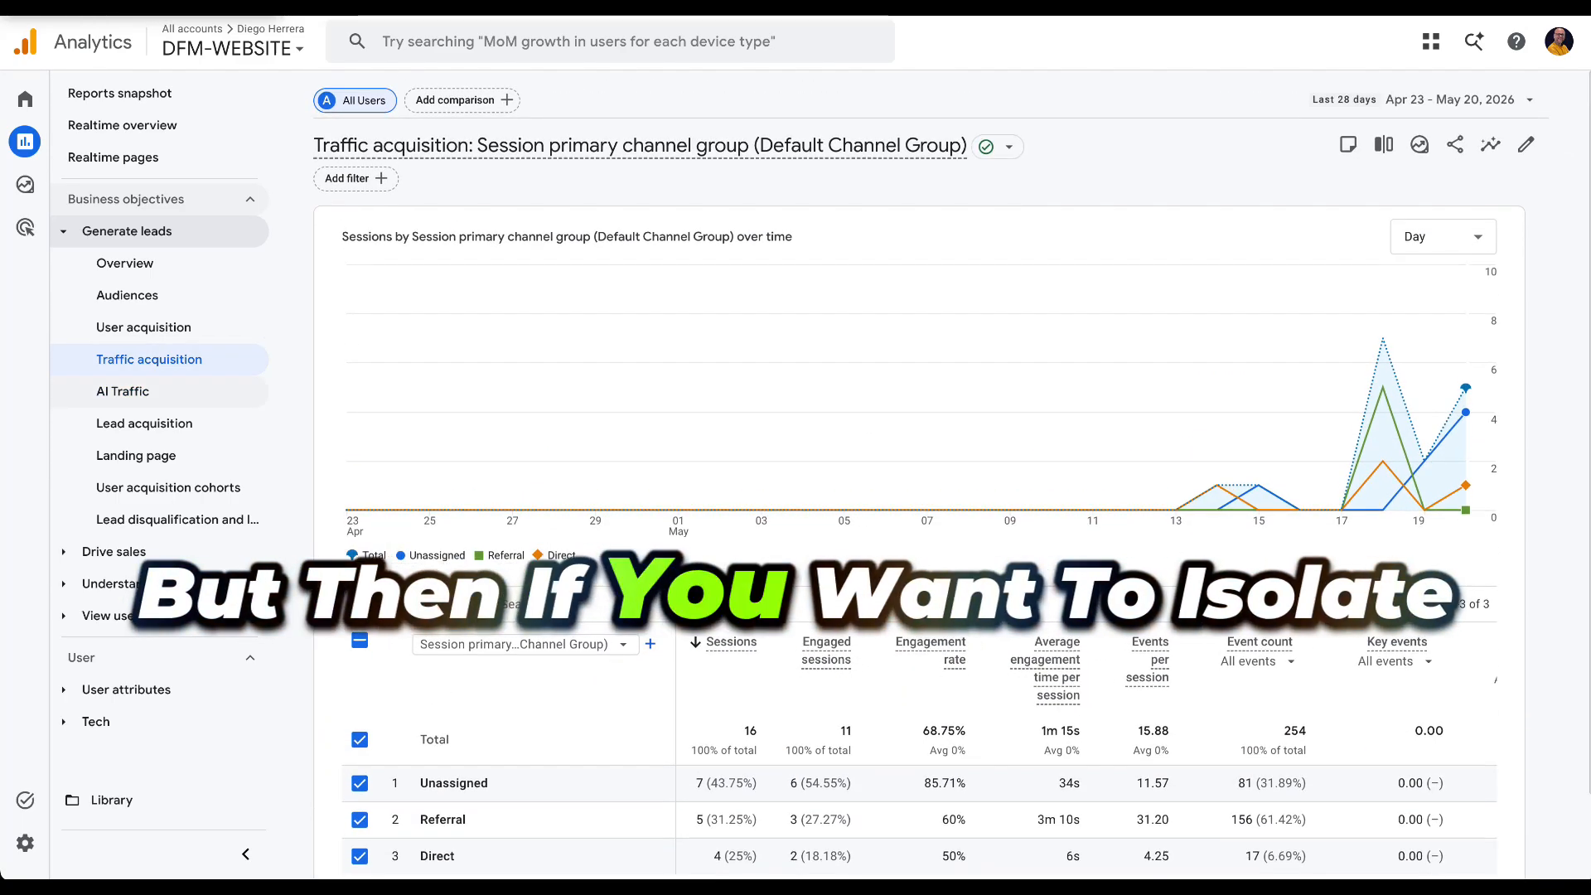
left_click(124, 392)
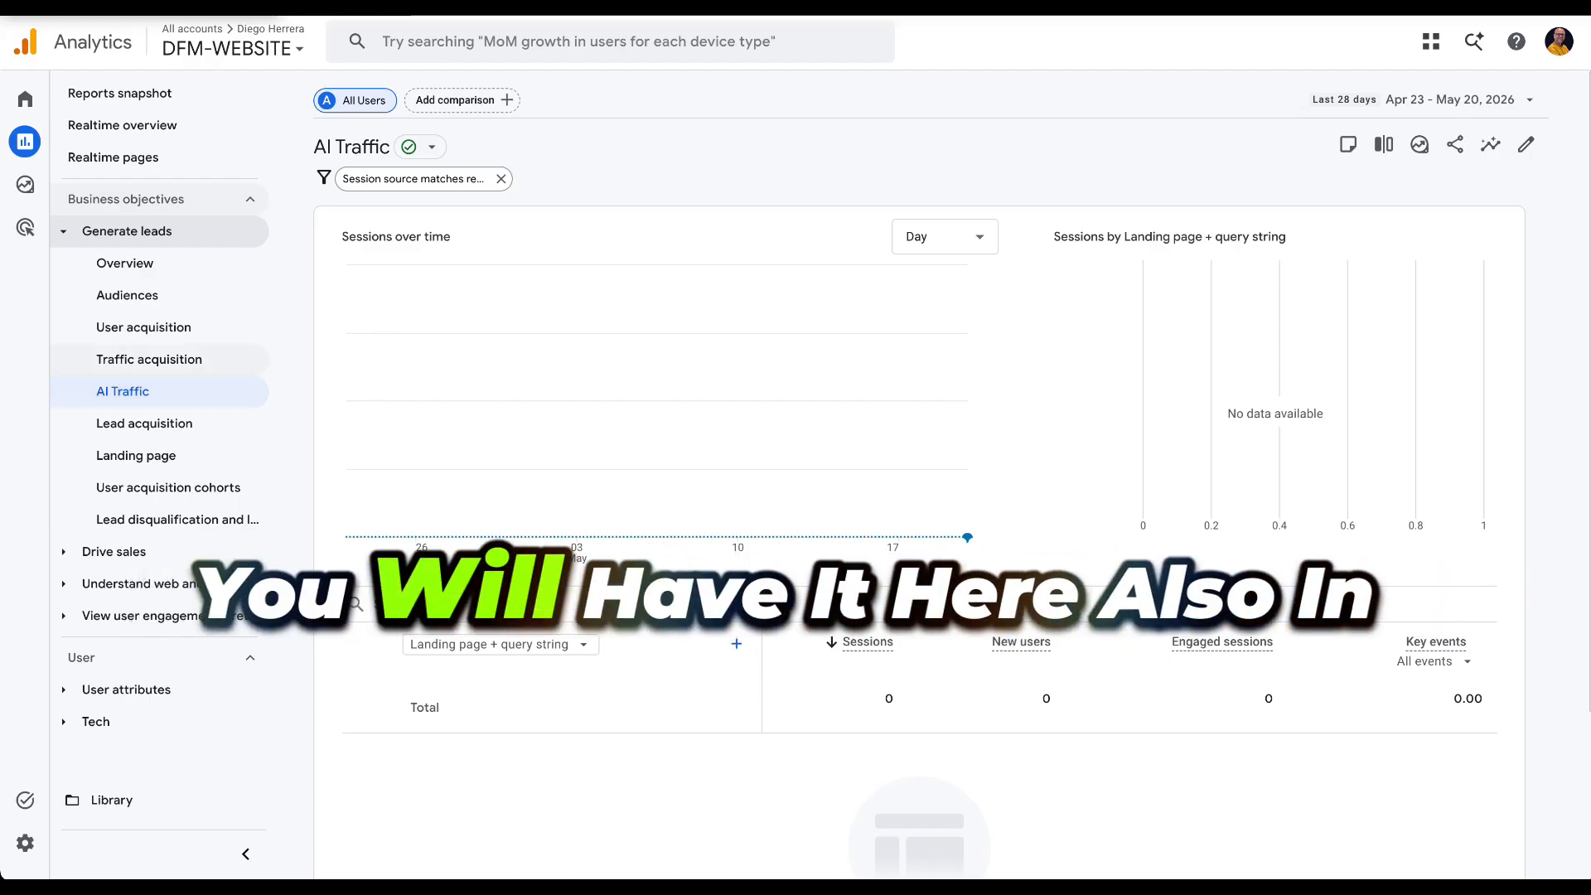
left_click(149, 359)
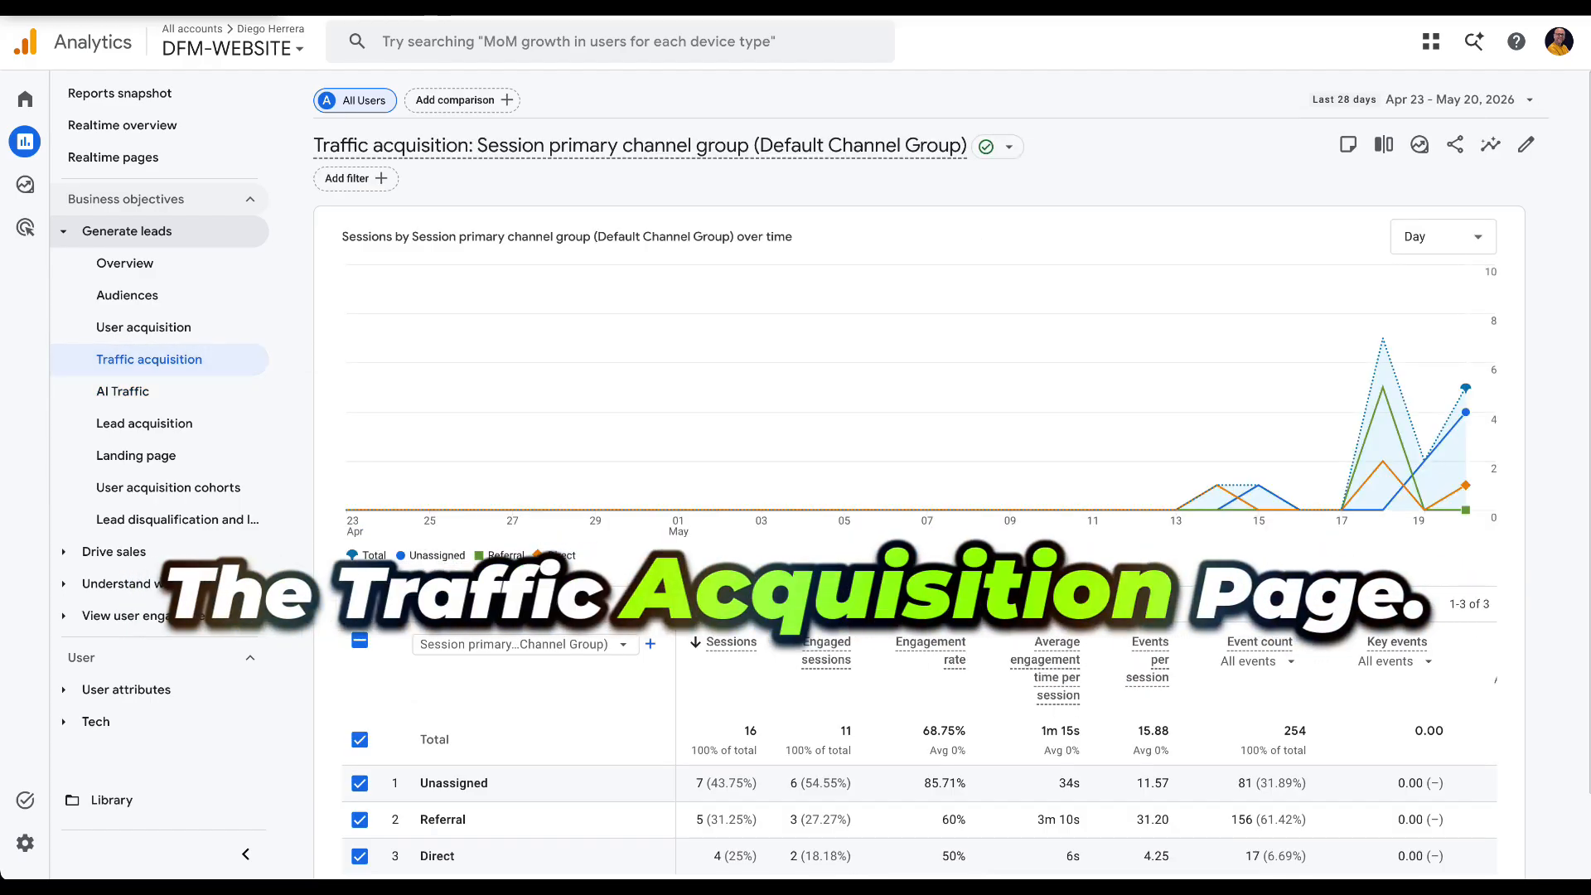
scroll(580, 690, "down", 2)
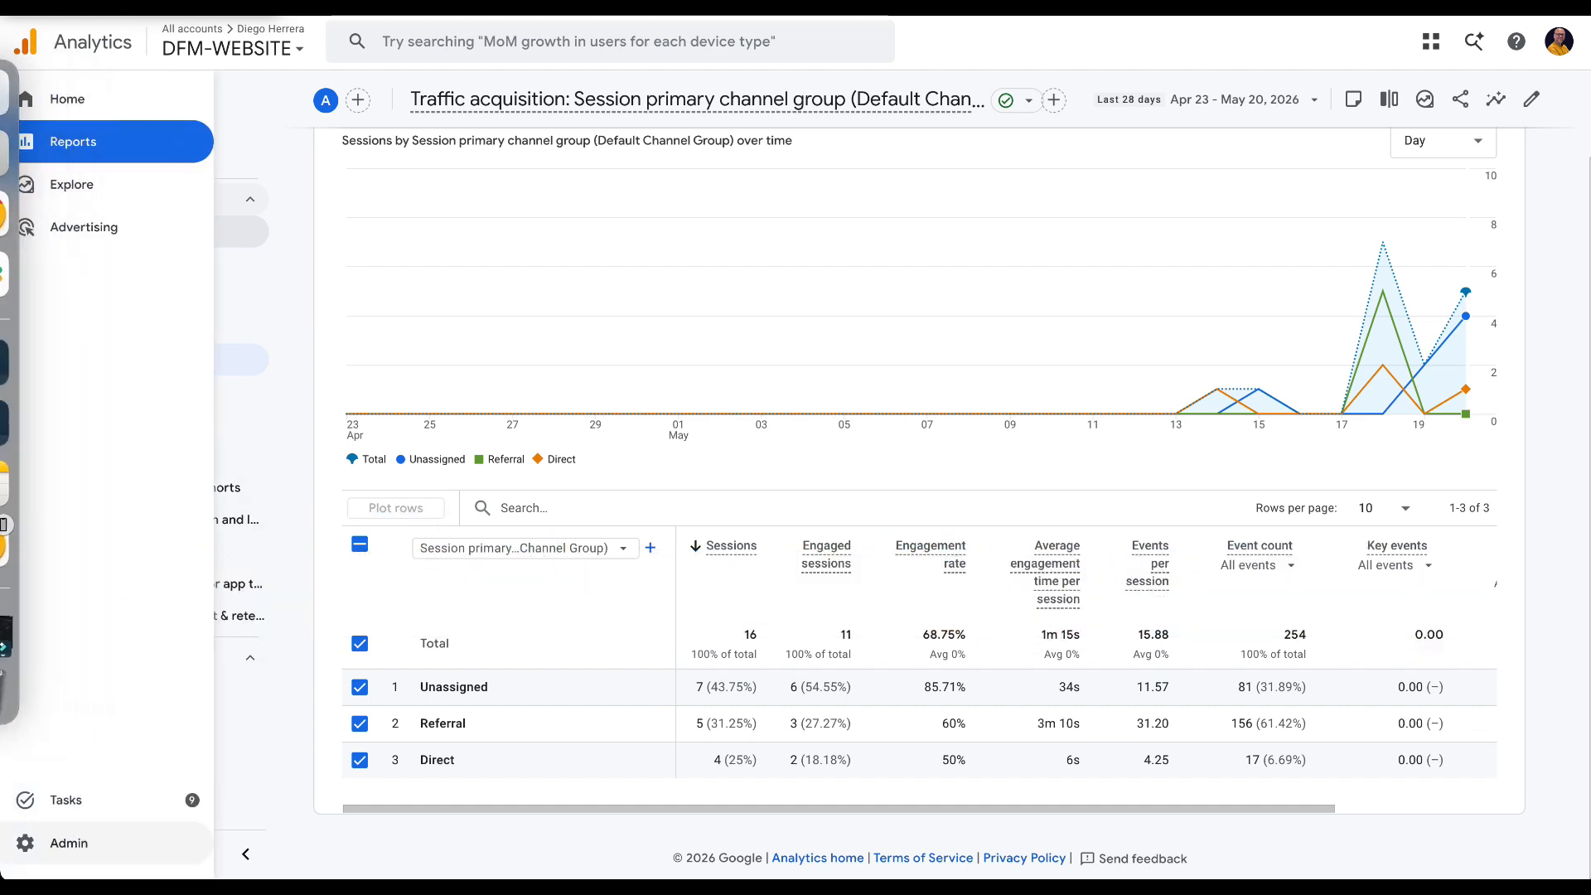
Go to the property's channel groups in the admin settings and create a new group as a copy of Default Channel Group
left_click(24, 843)
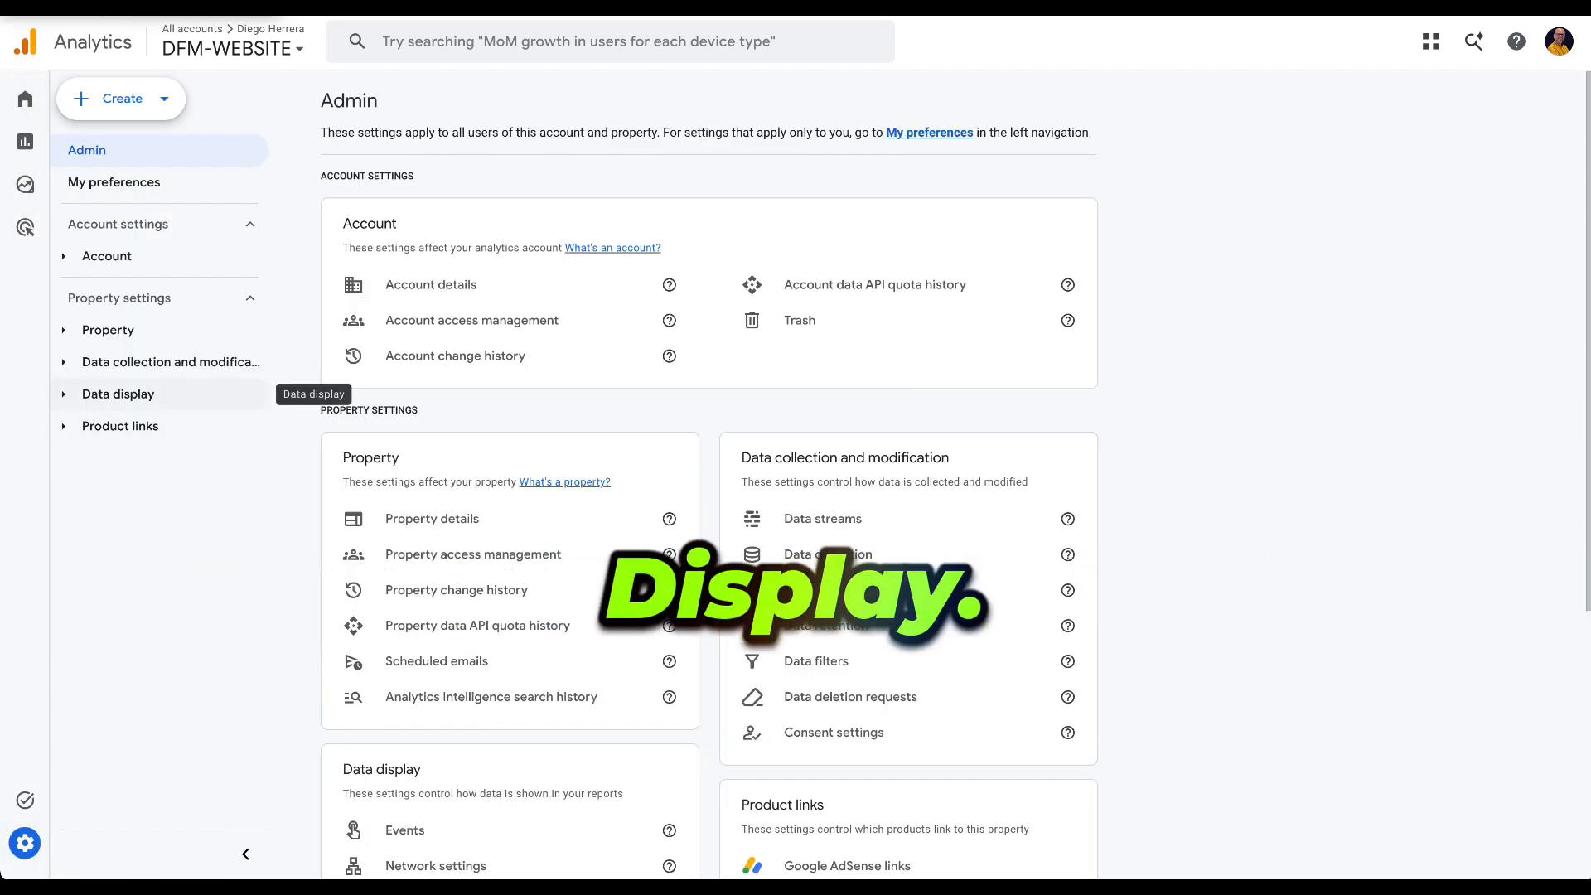
left_click(118, 393)
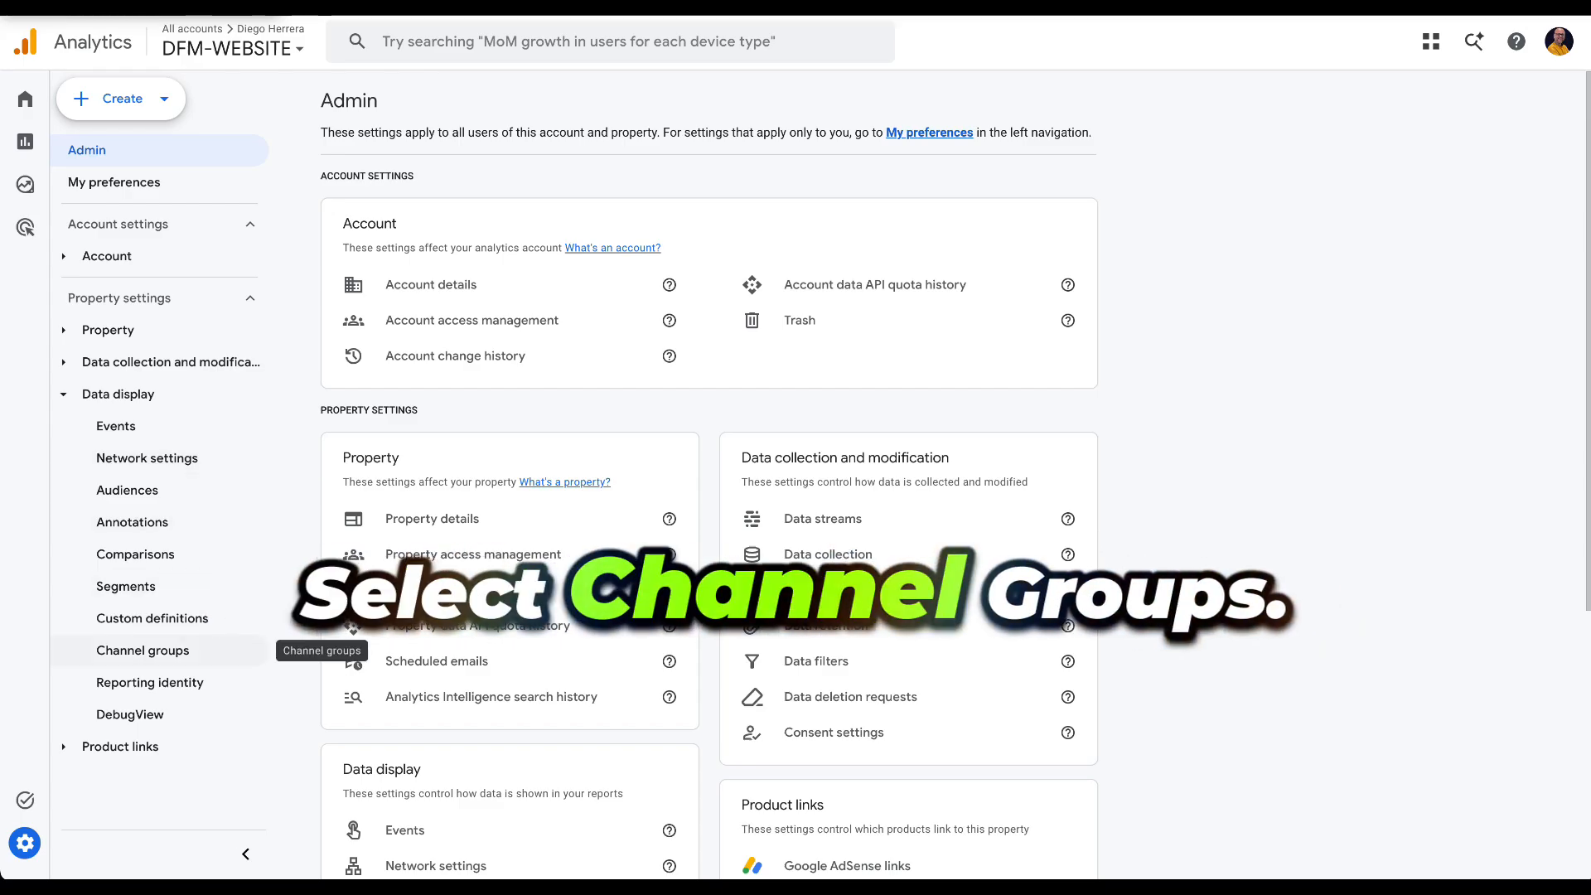
left_click(142, 650)
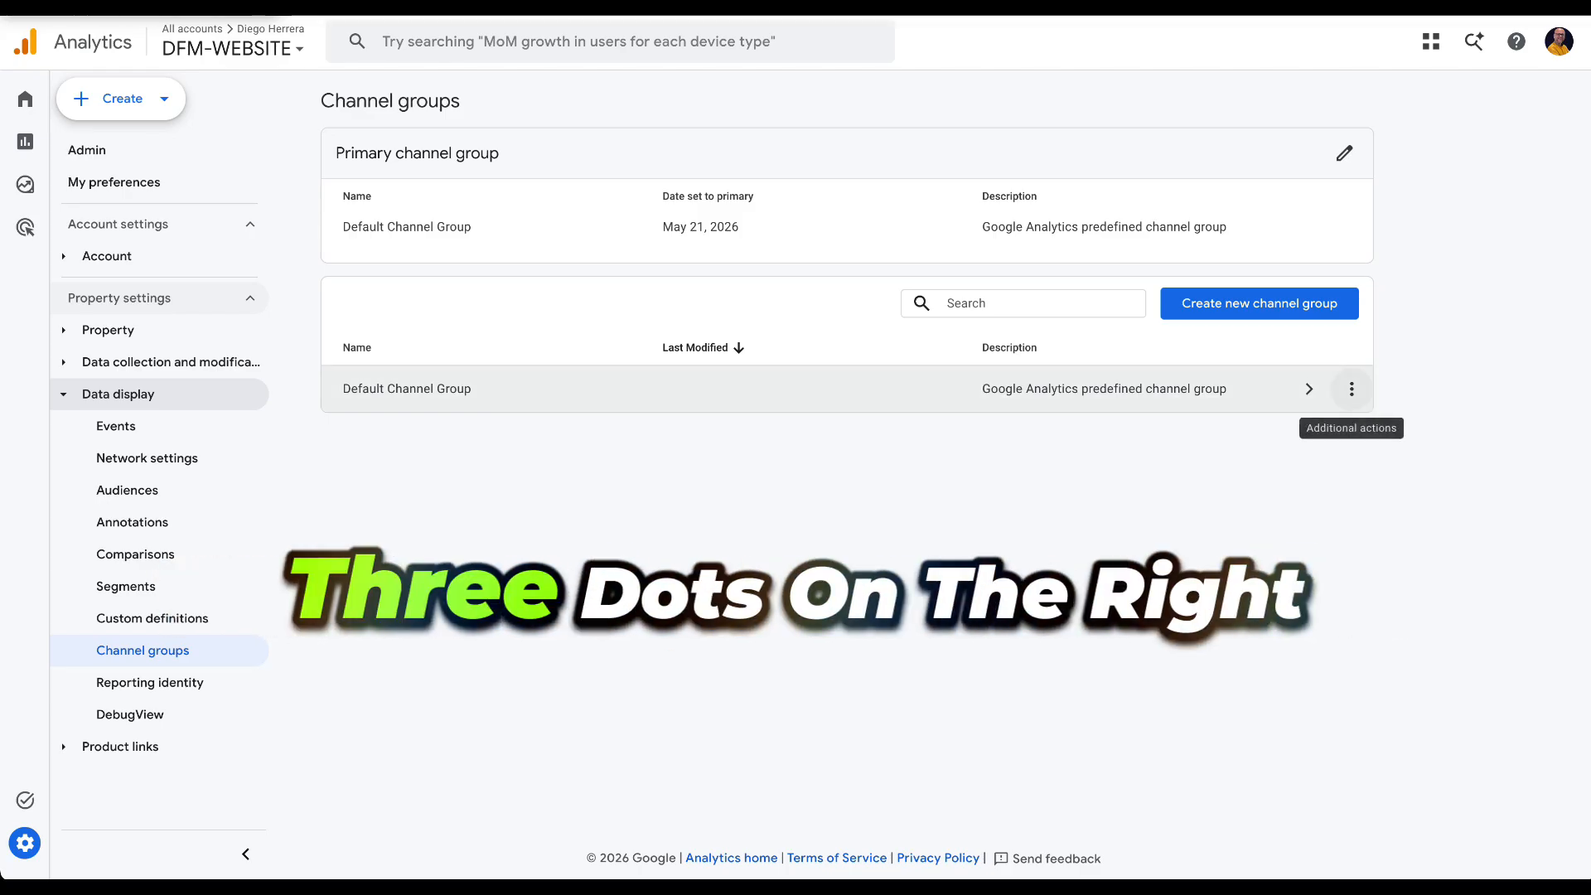
left_click(1351, 389)
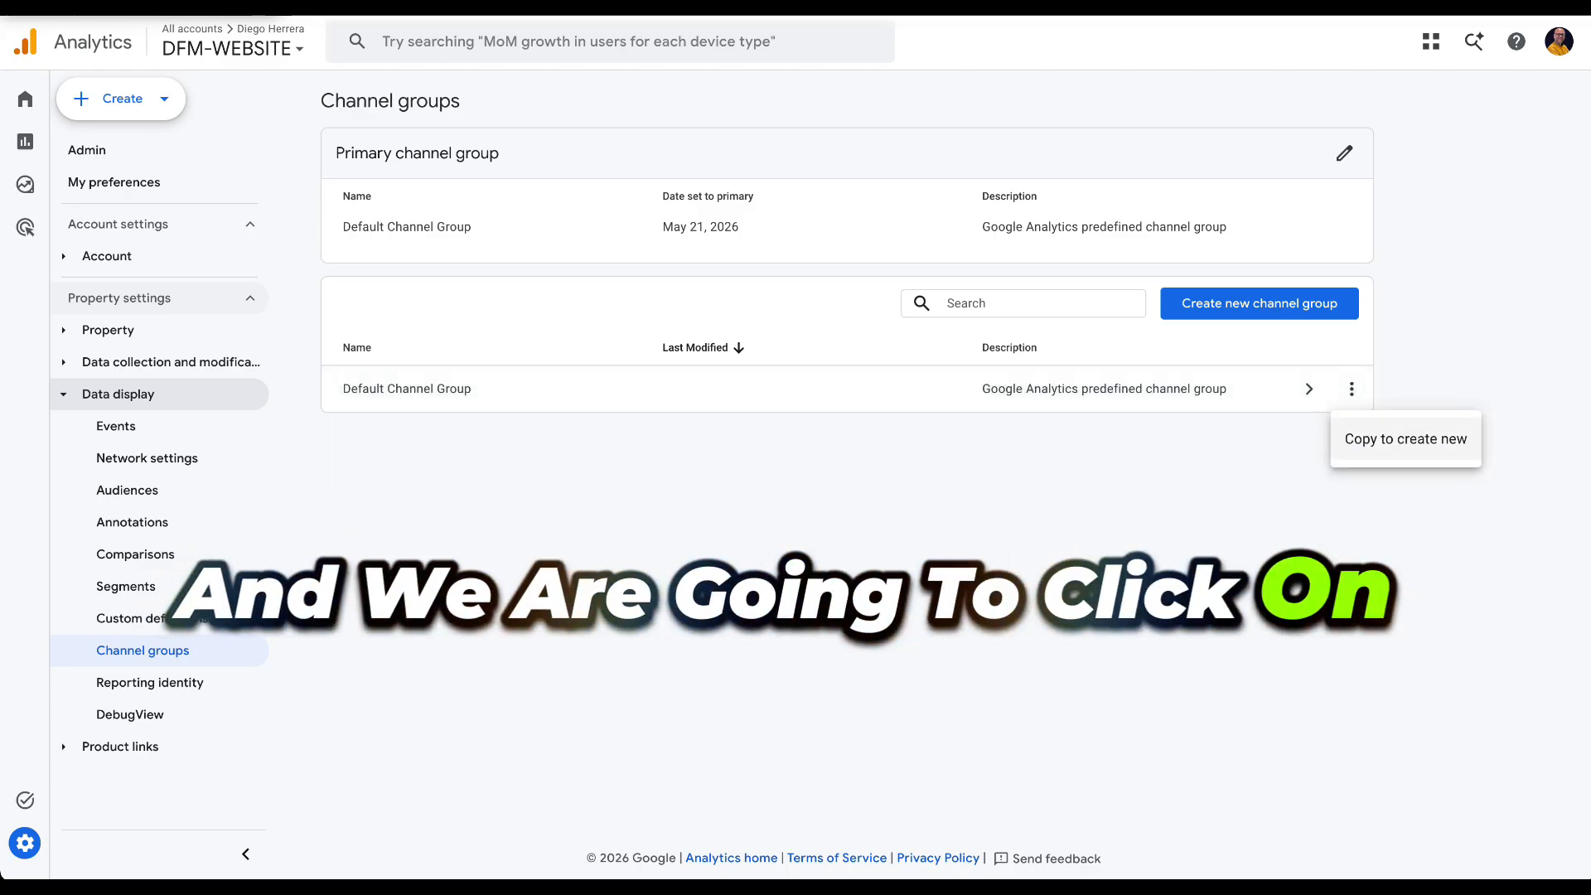
left_click(1405, 439)
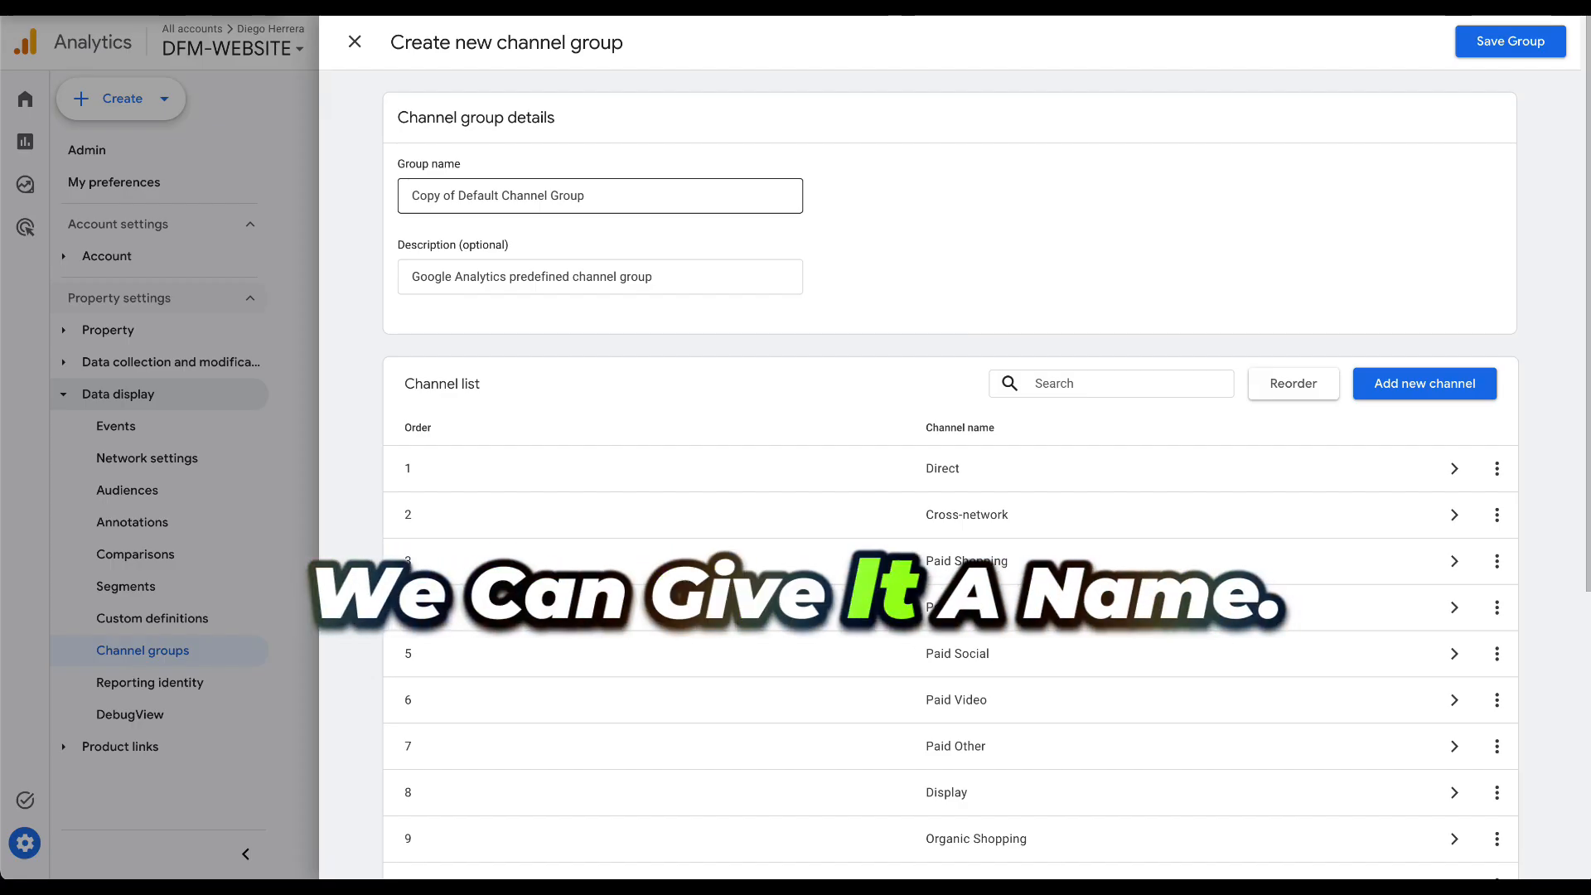
Name the new group with the owner's first name in possessive form plus "Channel Group with AI Trffic", and clear its description
left_click_drag(499, 195, 420, 196)
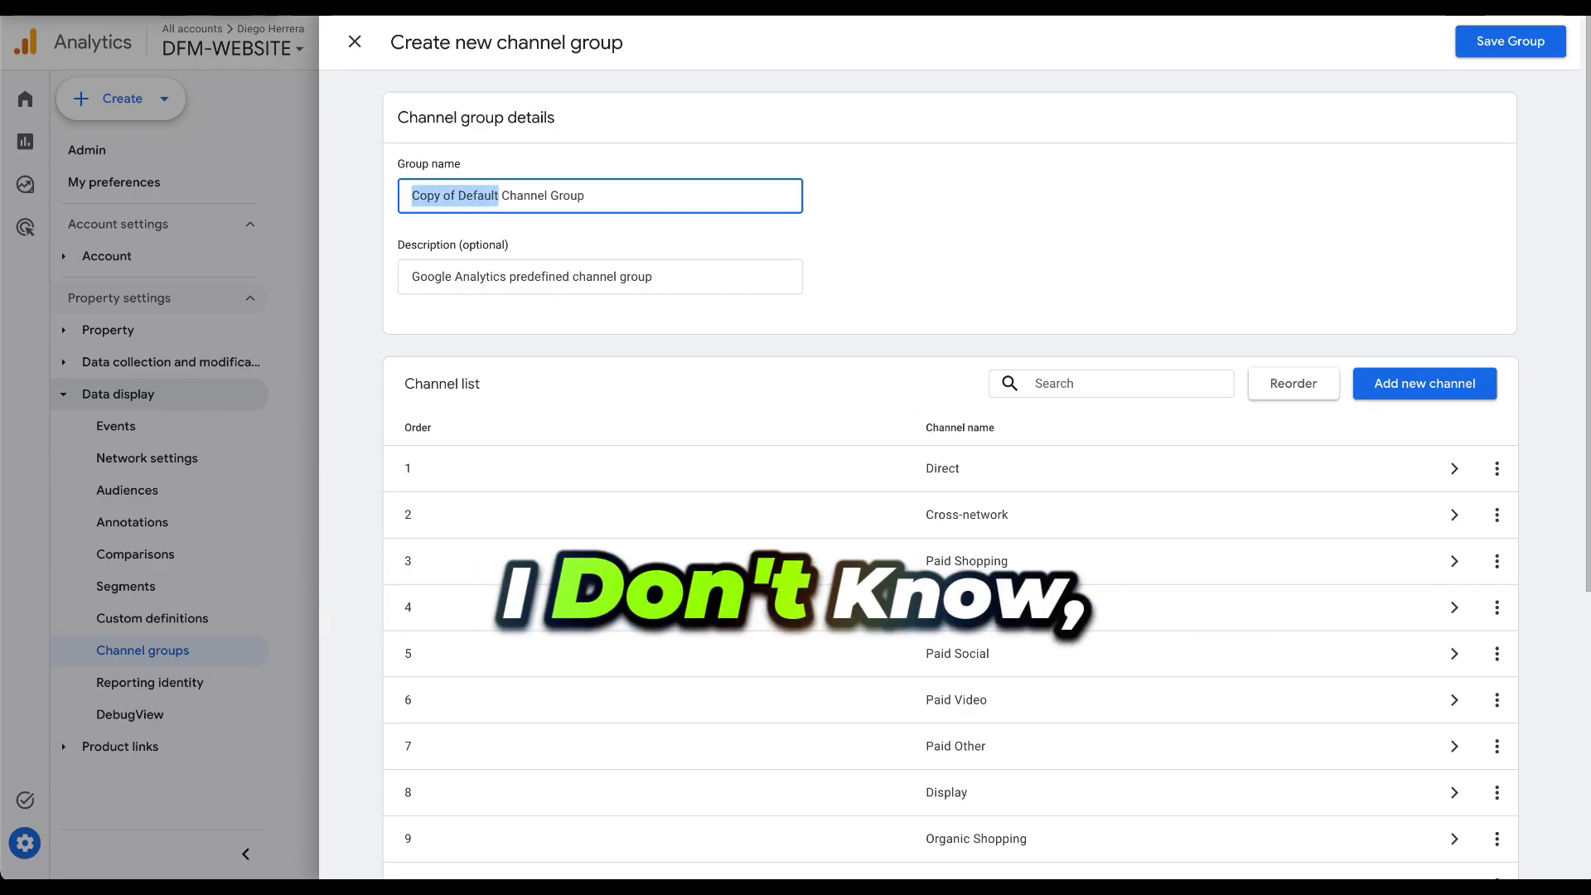
type("Diego's")
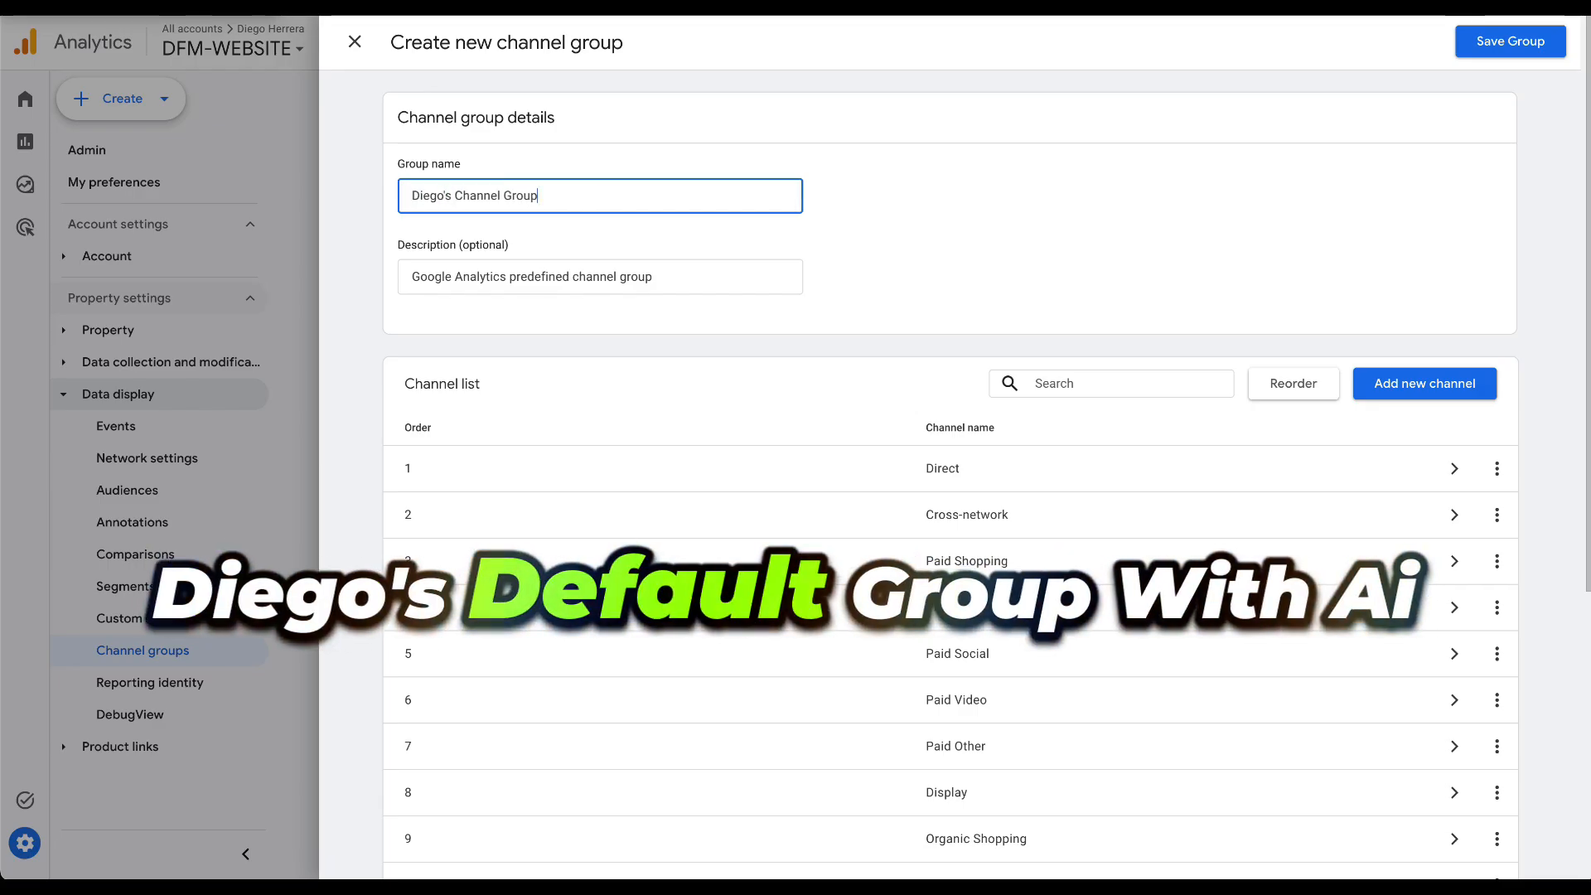
type(" Channel Group with AI T")
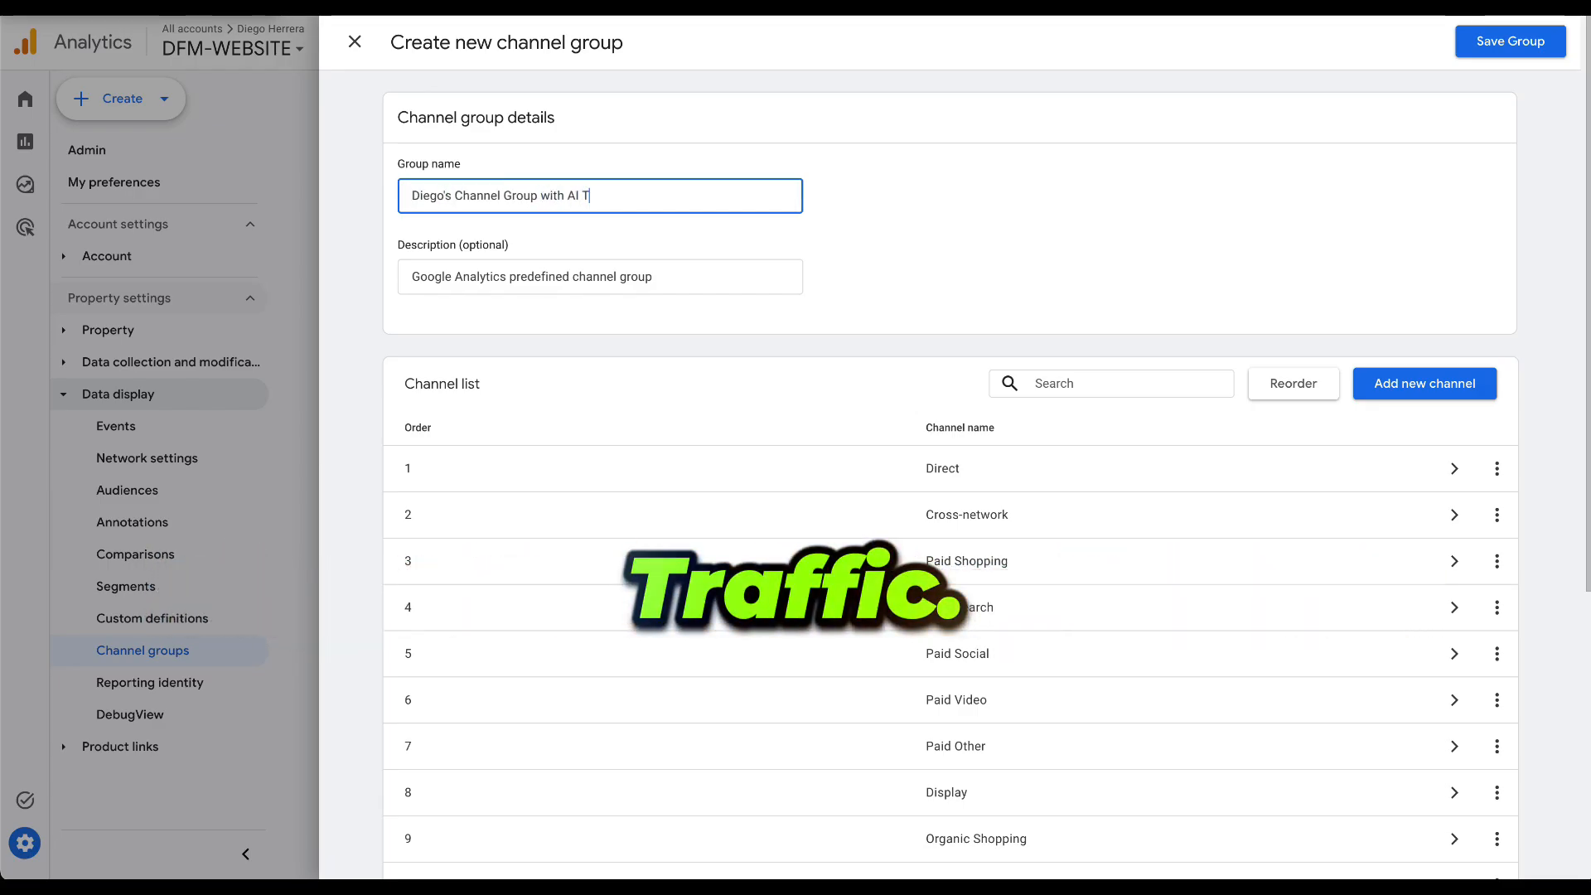
type("rffic")
key("Tab")
key("BackSpace")
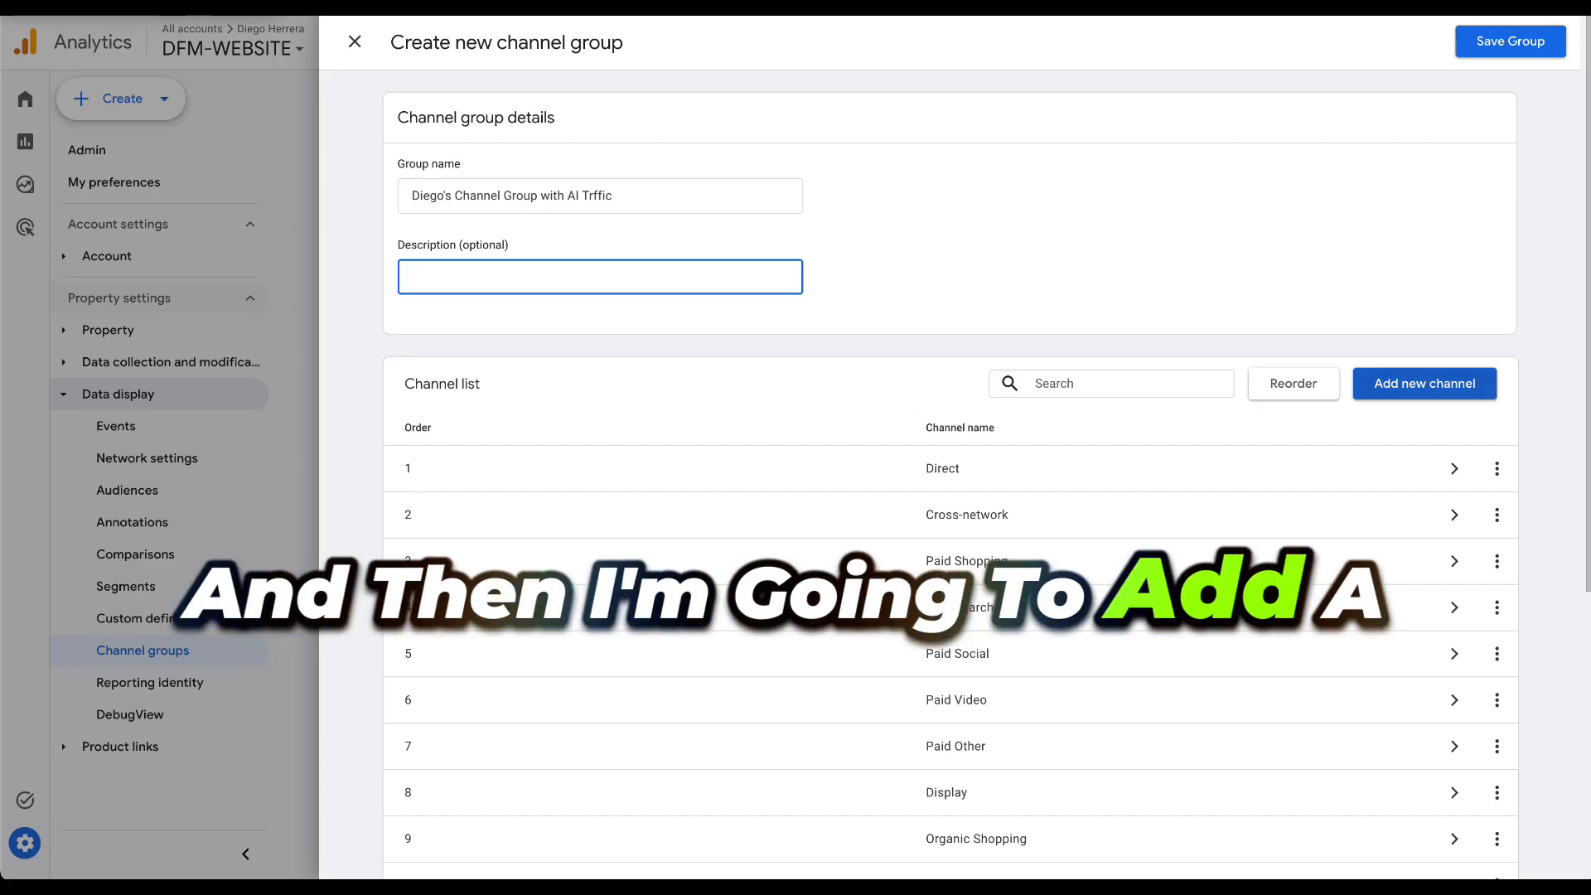
Add a new channel to the group and name it AI Traffic
left_click(1424, 384)
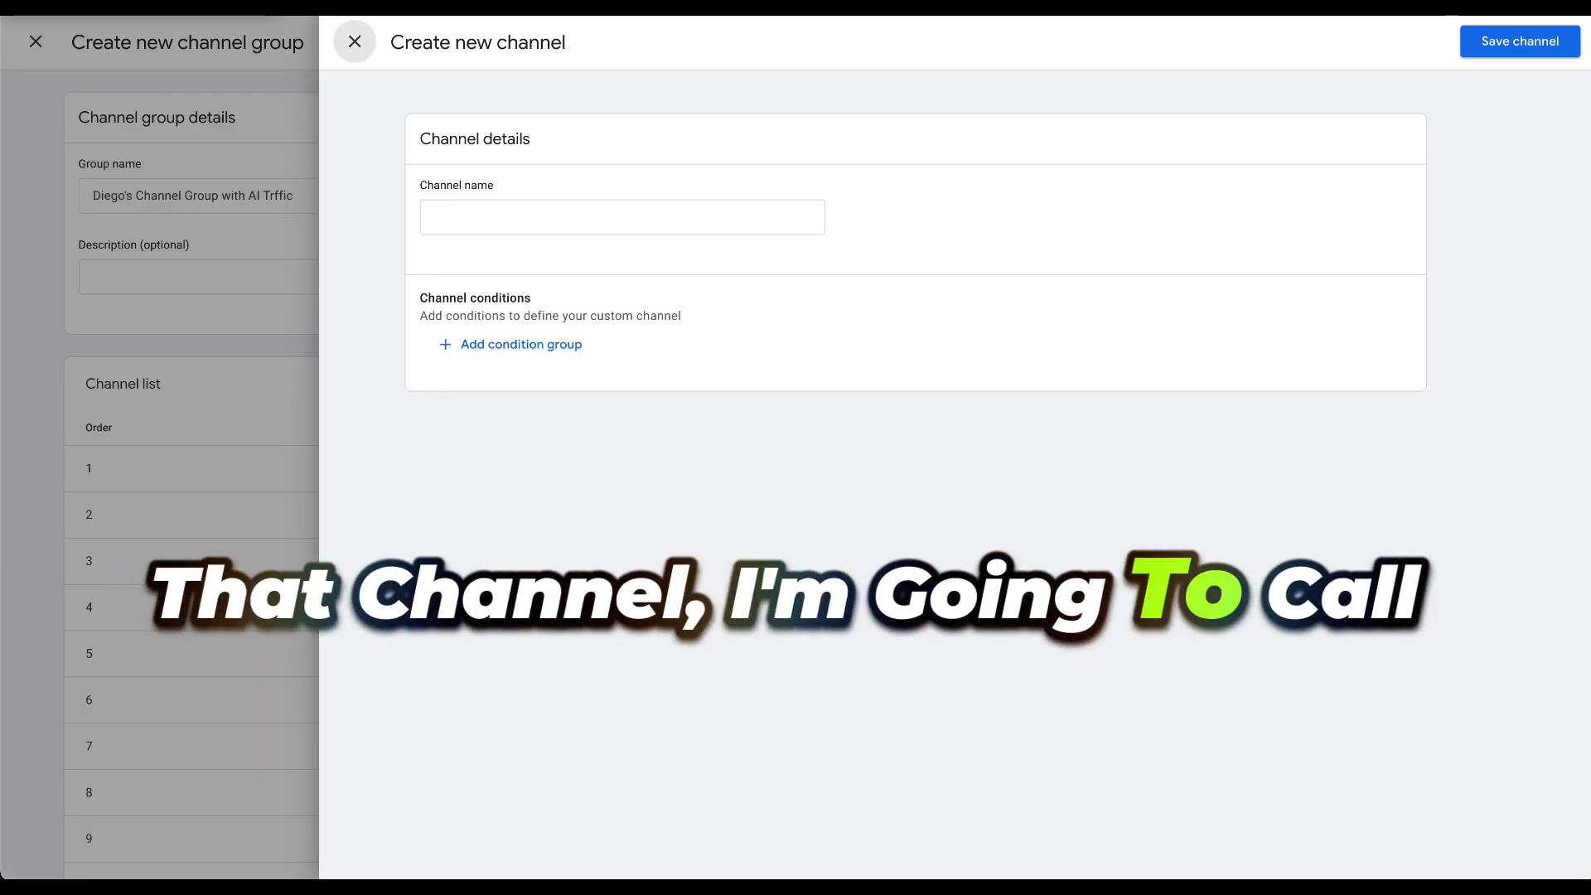
left_click(580, 217)
type("AI")
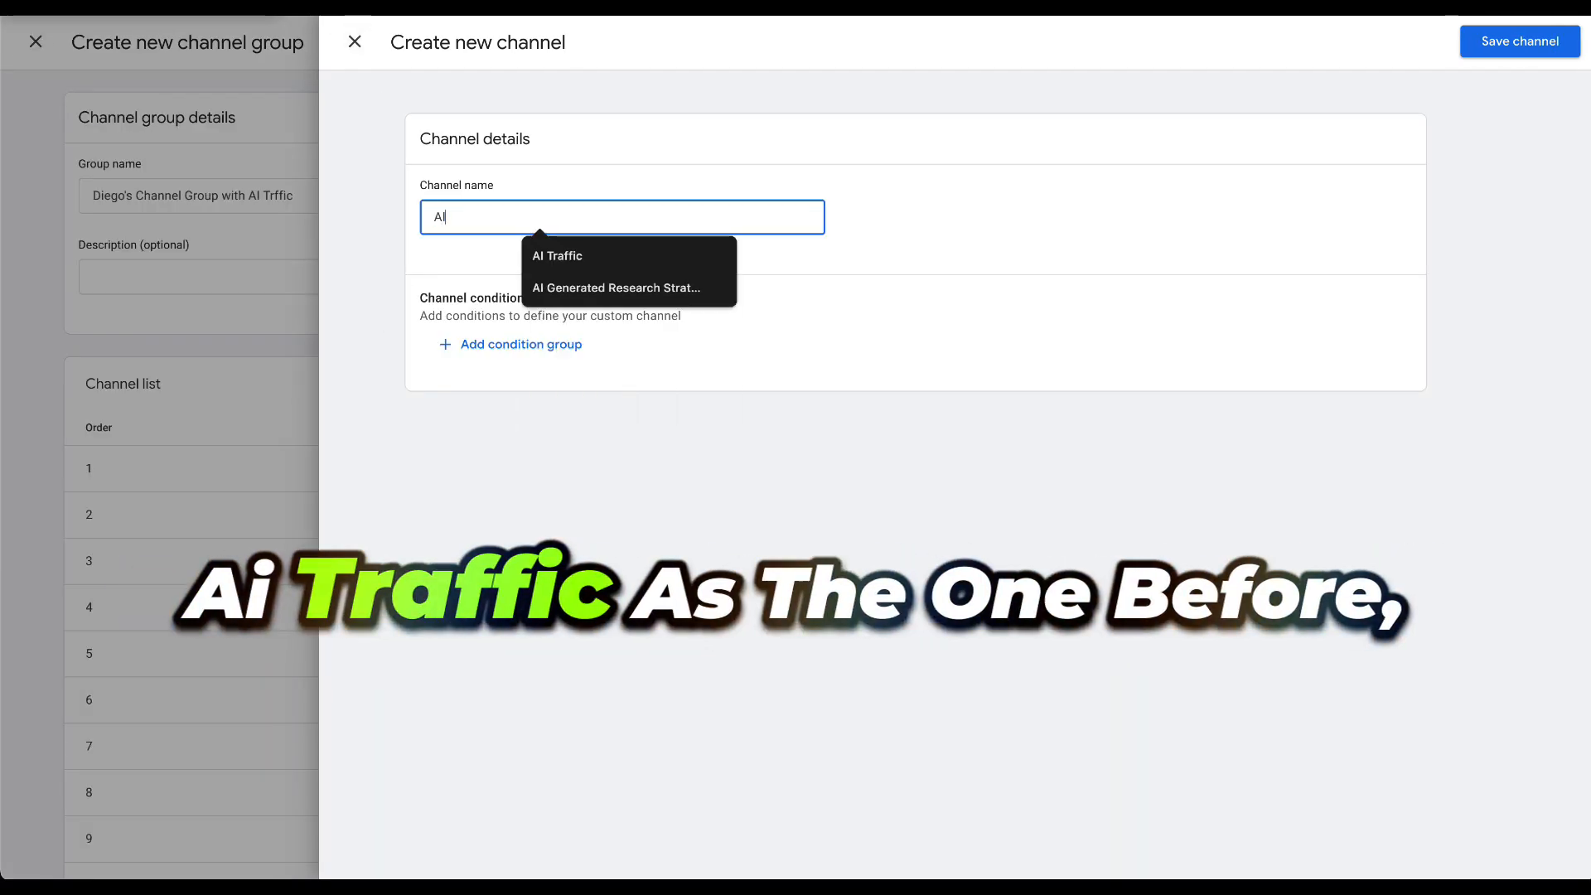
type(" Traffic")
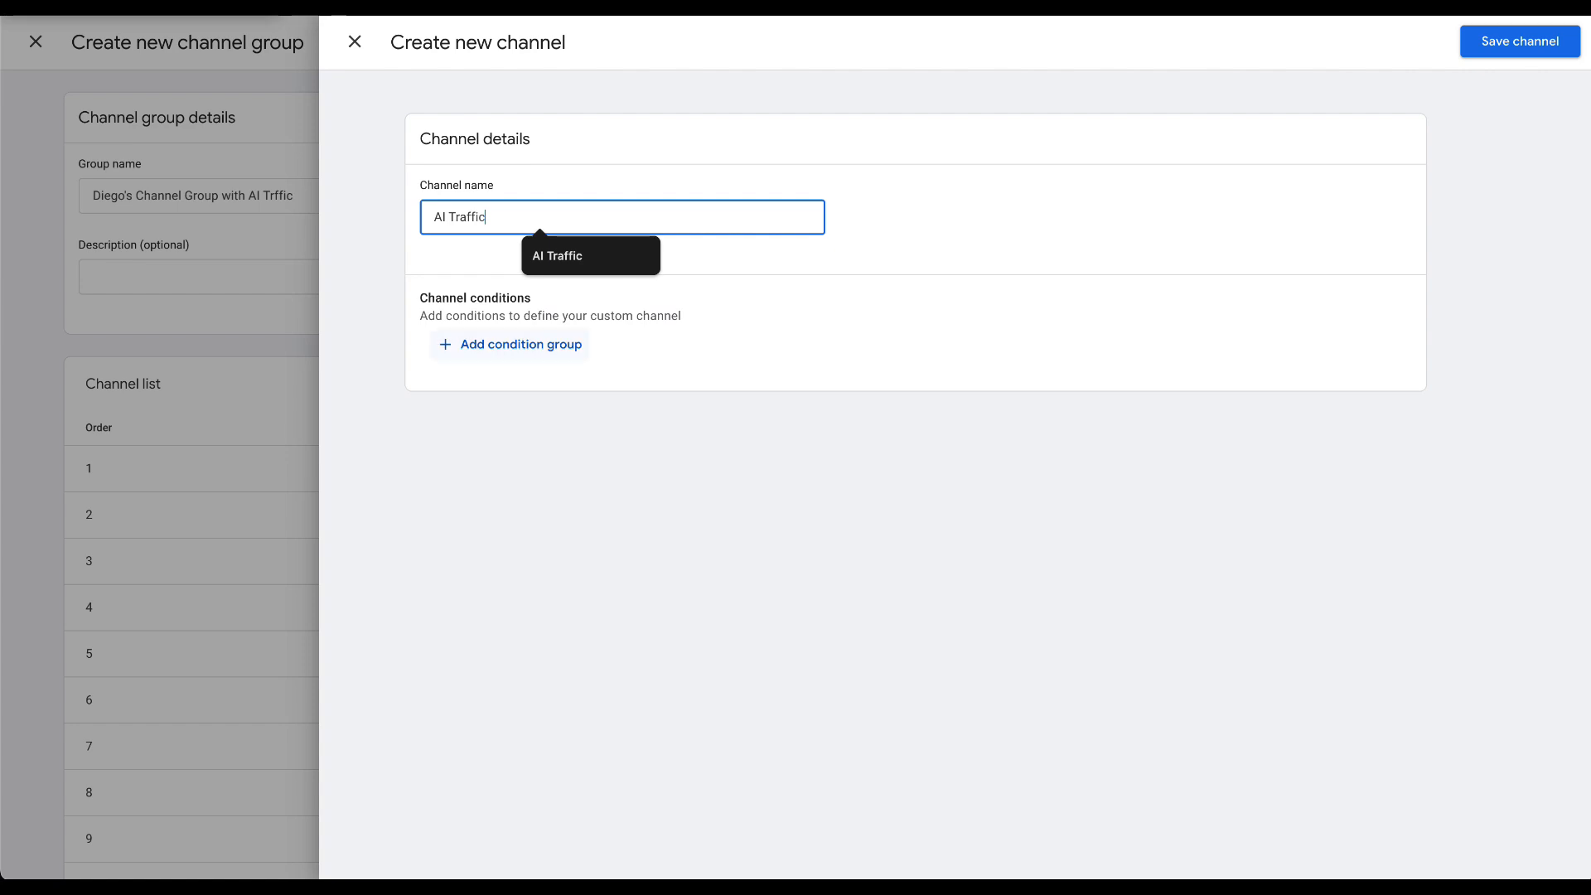
Add a condition group where Source matches regex chatgpt\.com|chat\.openai\.com|perplexity\.ai|gemini\.google\.com, and save the channel and the group
left_click(509, 344)
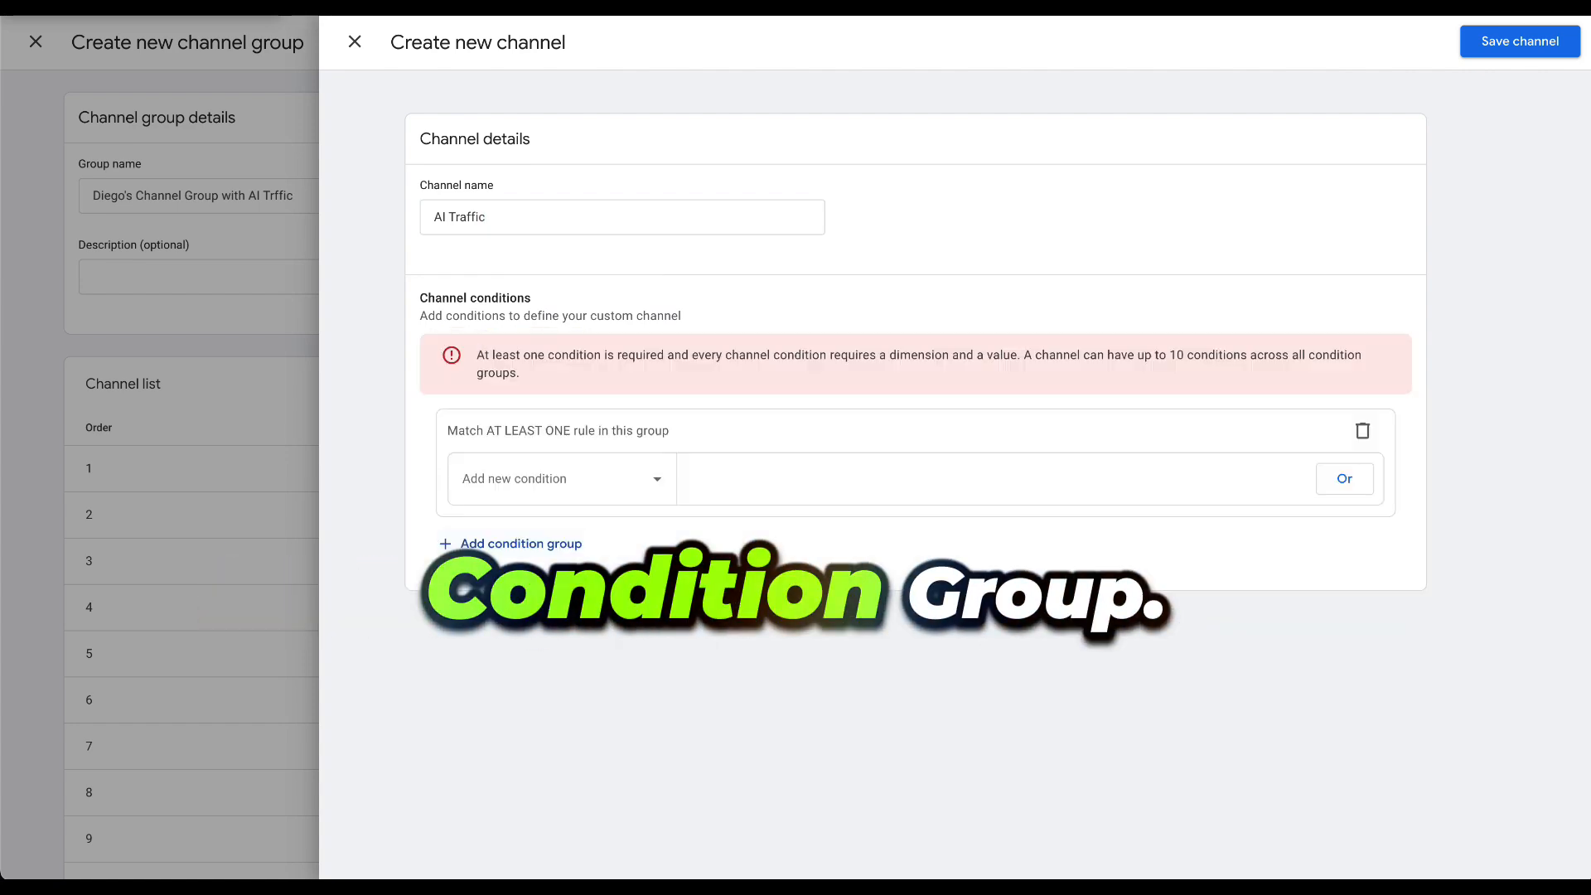
left_click(562, 479)
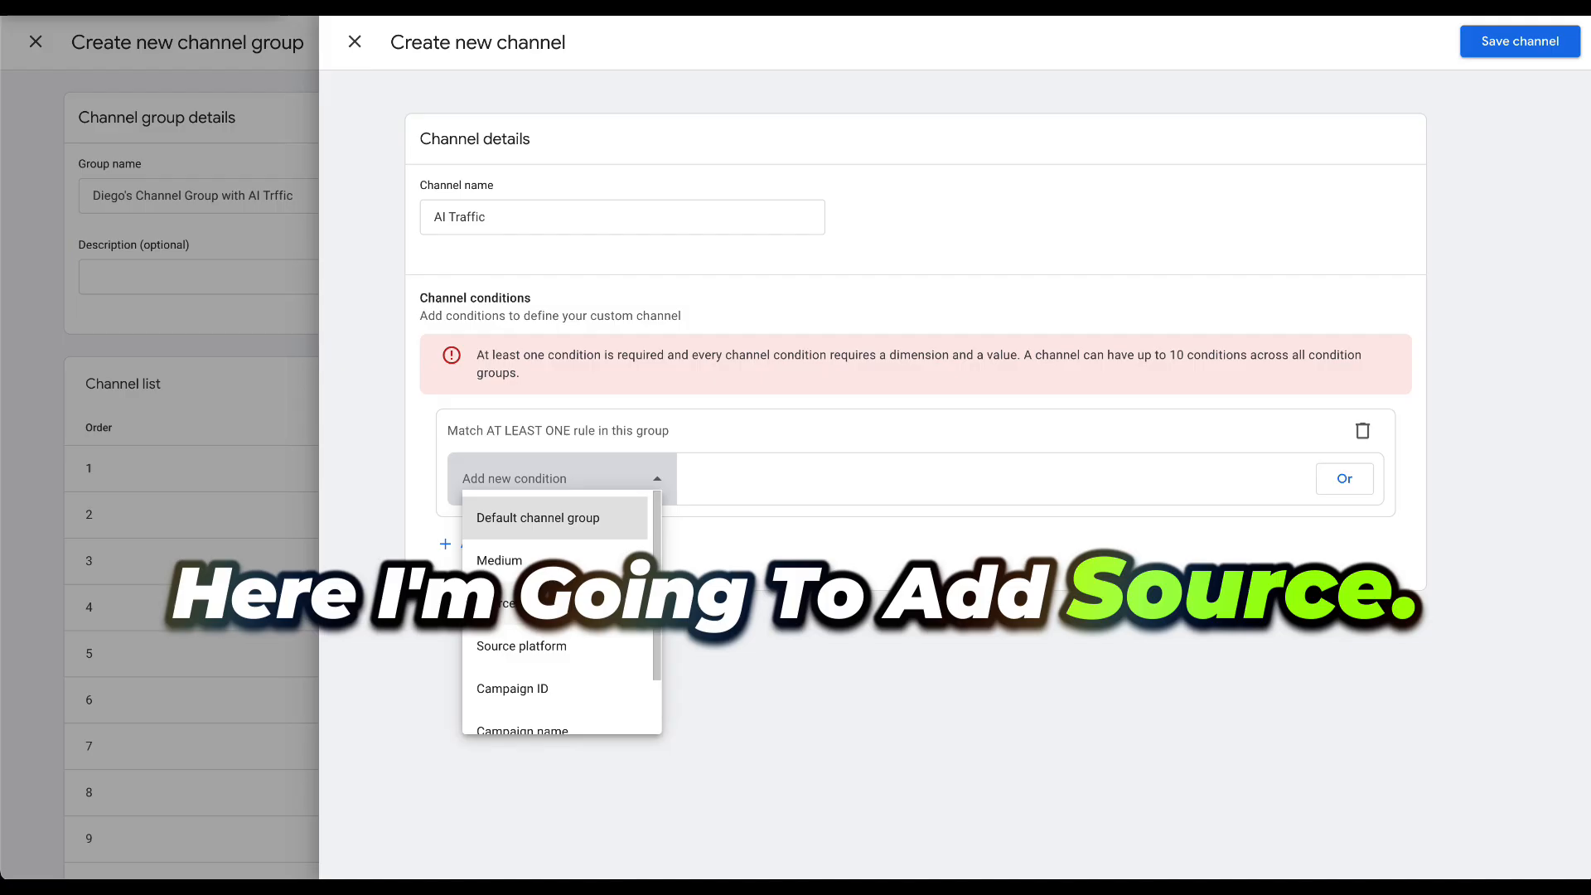
left_click(514, 603)
left_click(754, 479)
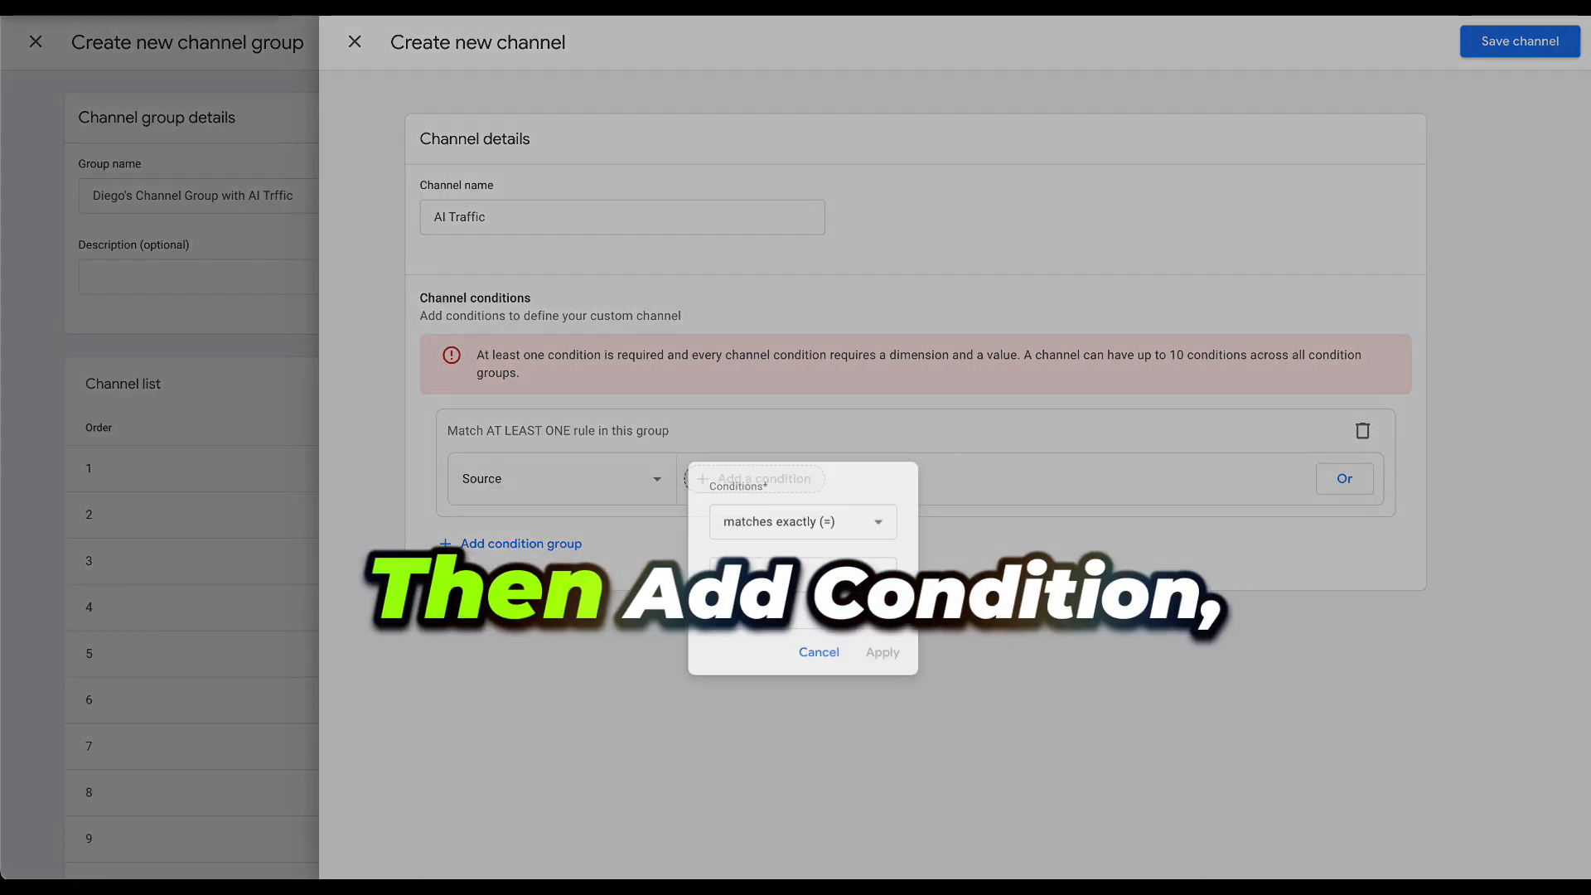
left_click(803, 522)
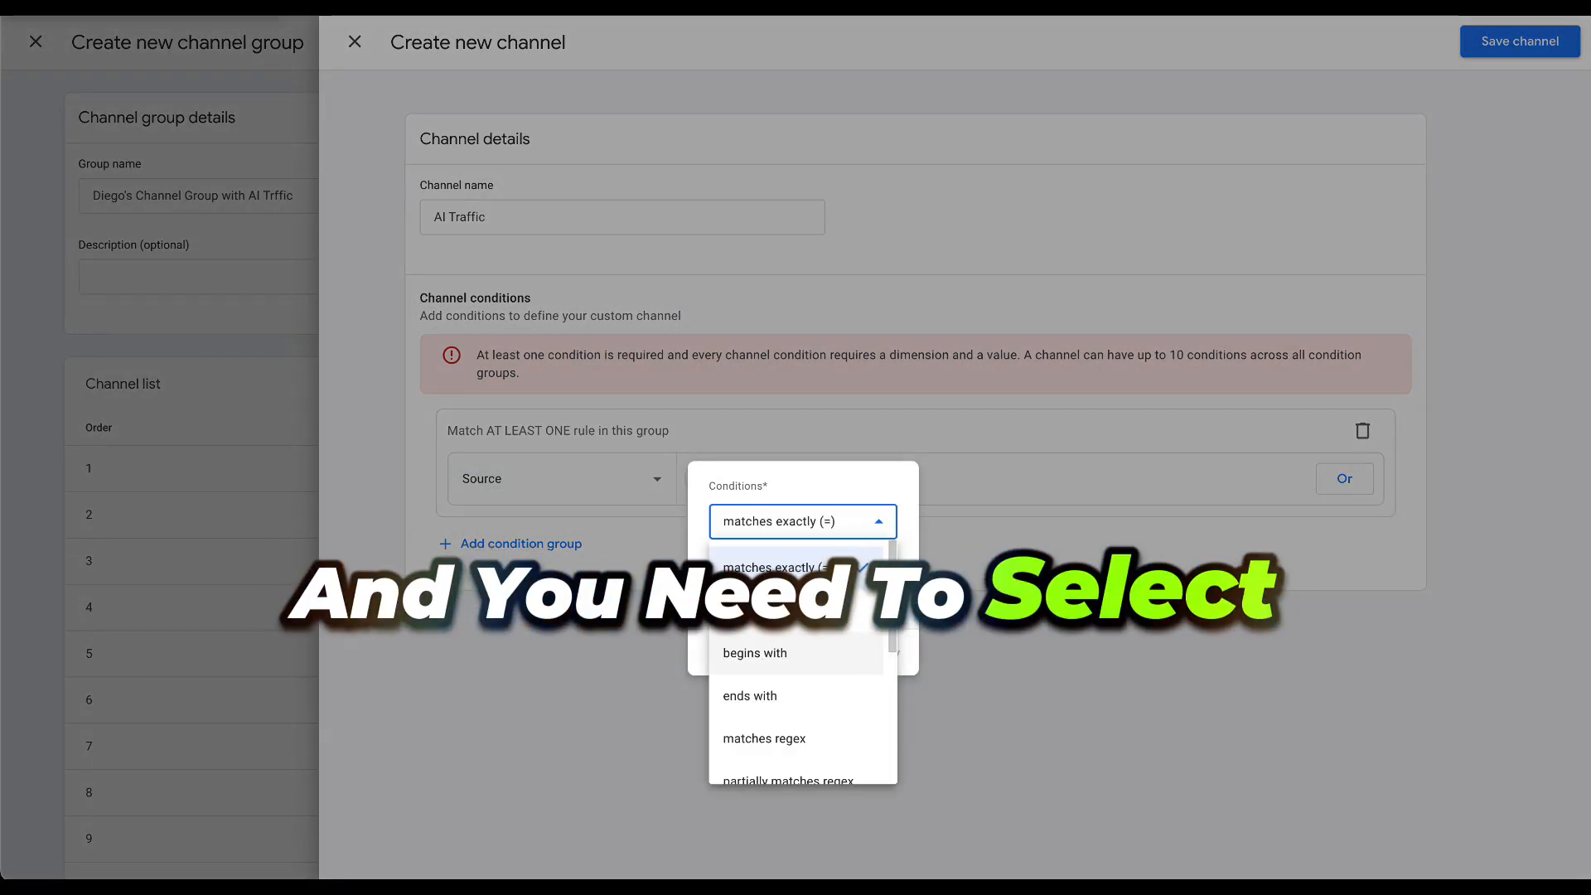
left_click(764, 738)
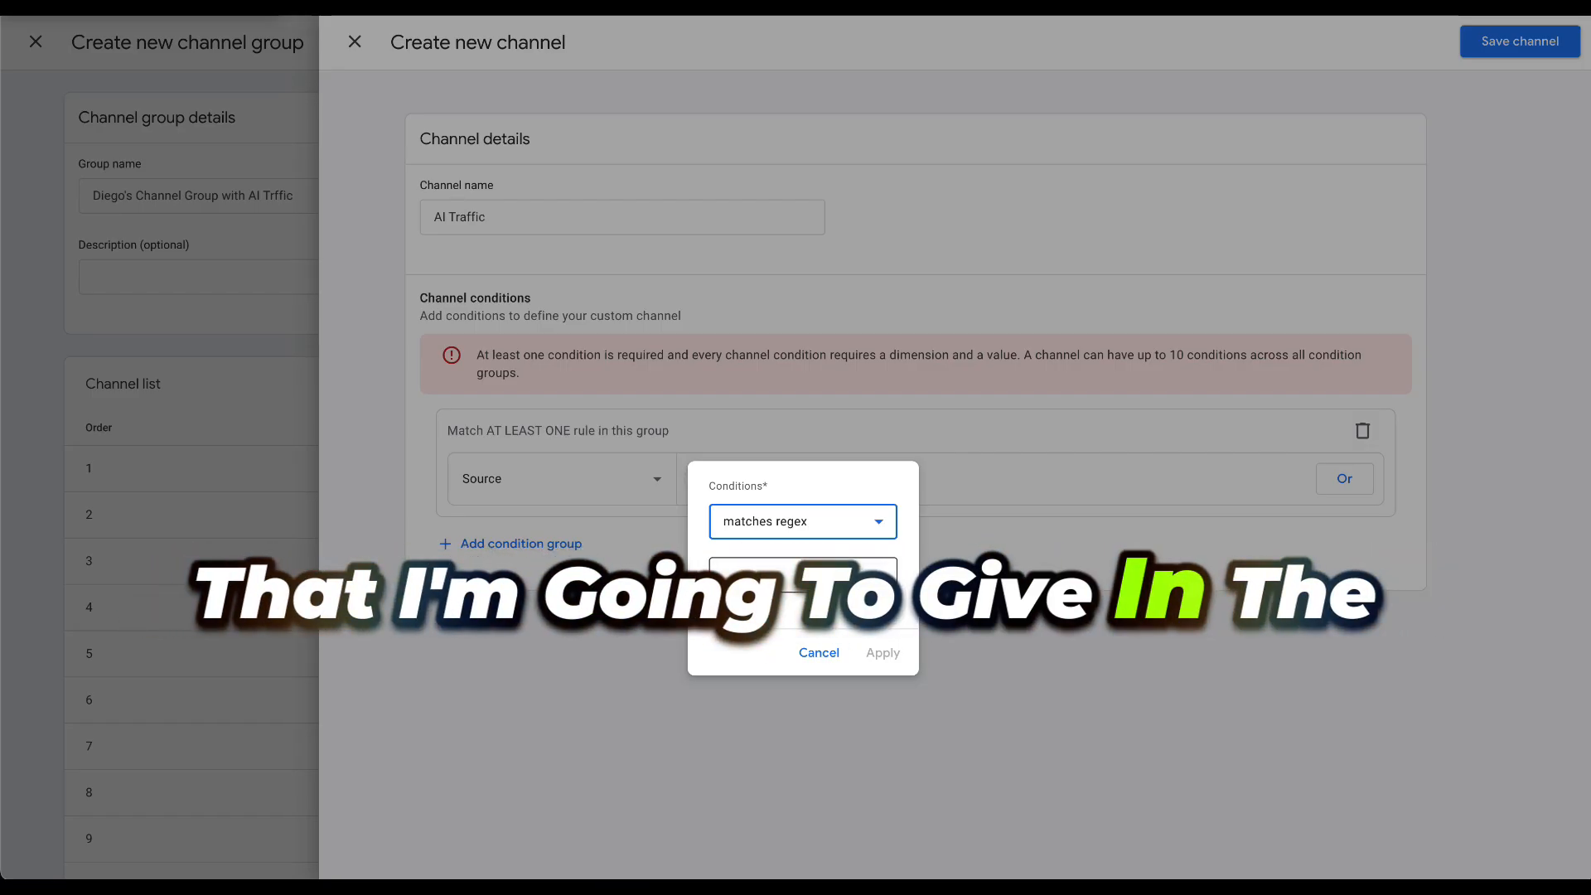
key("Tab")
key("ctrl+v")
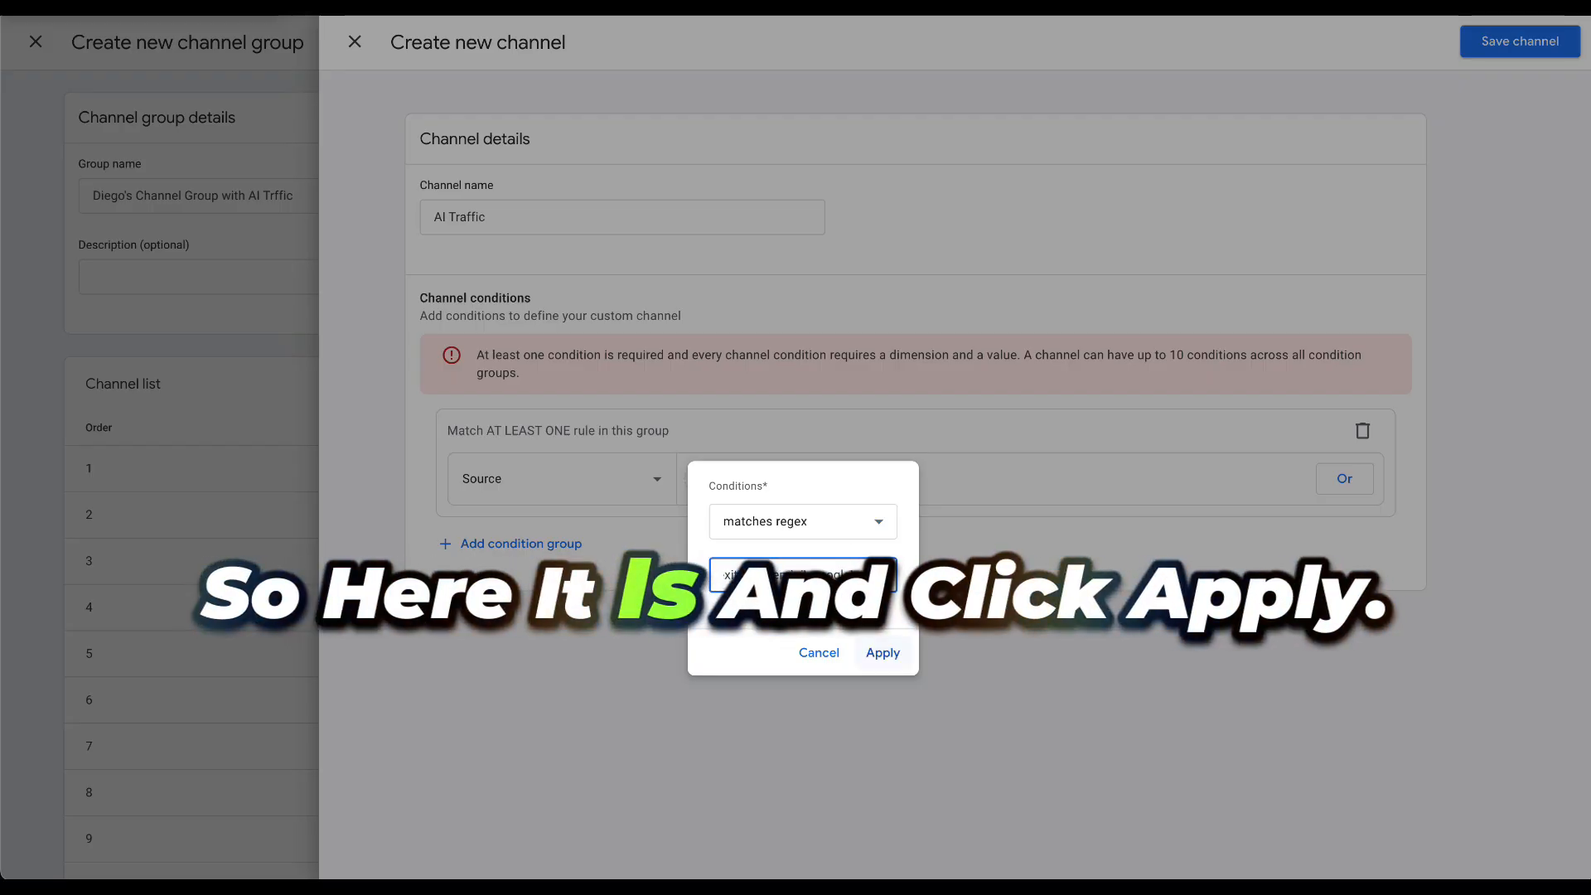
left_click(883, 653)
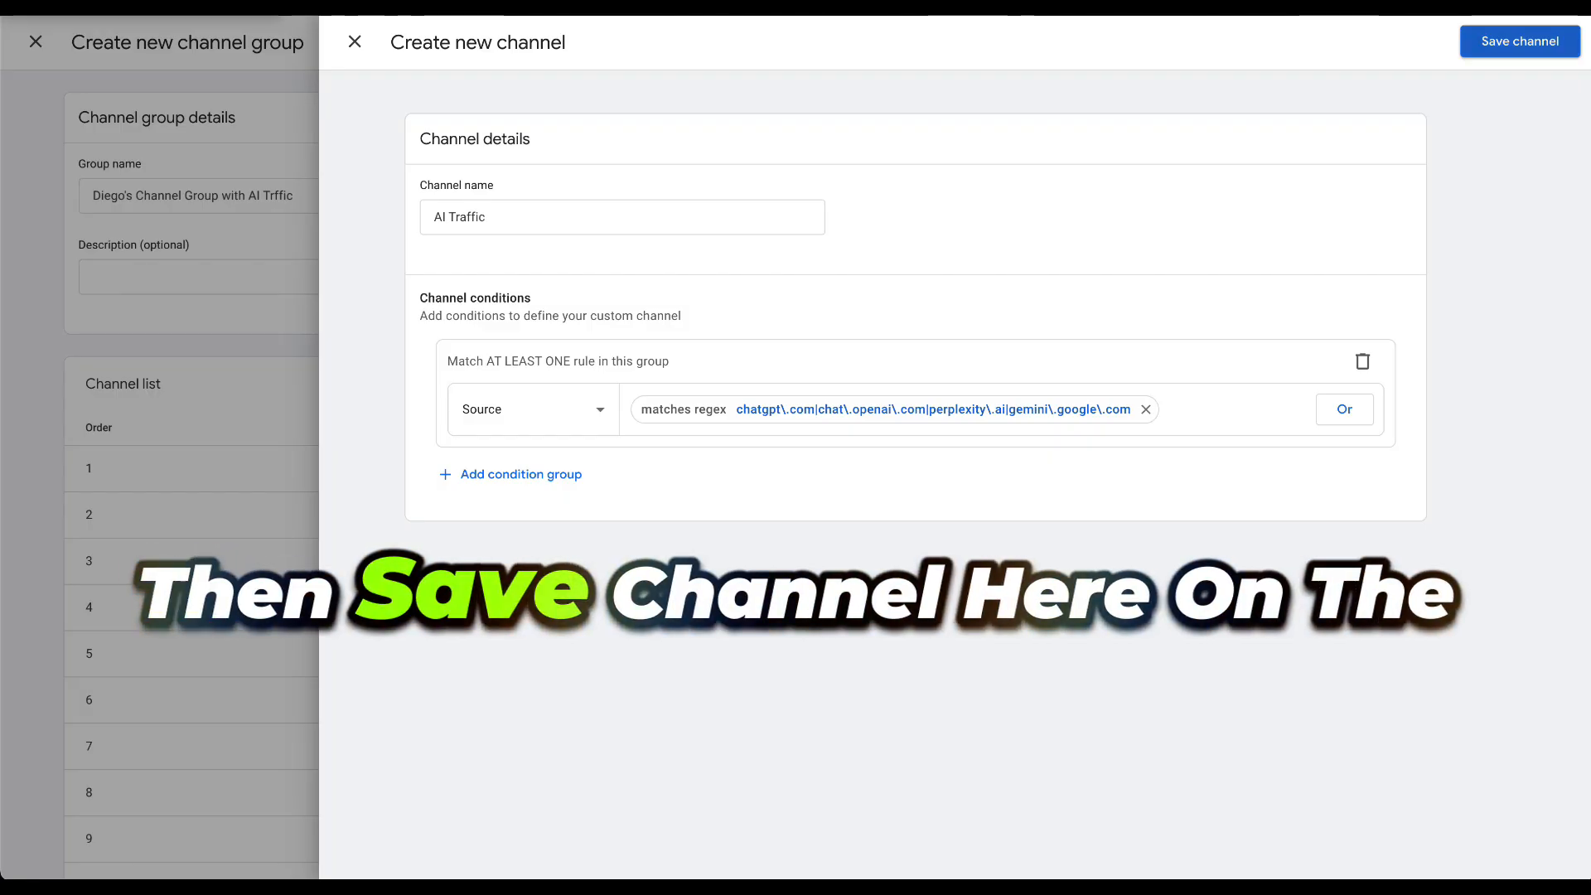
left_click(1520, 41)
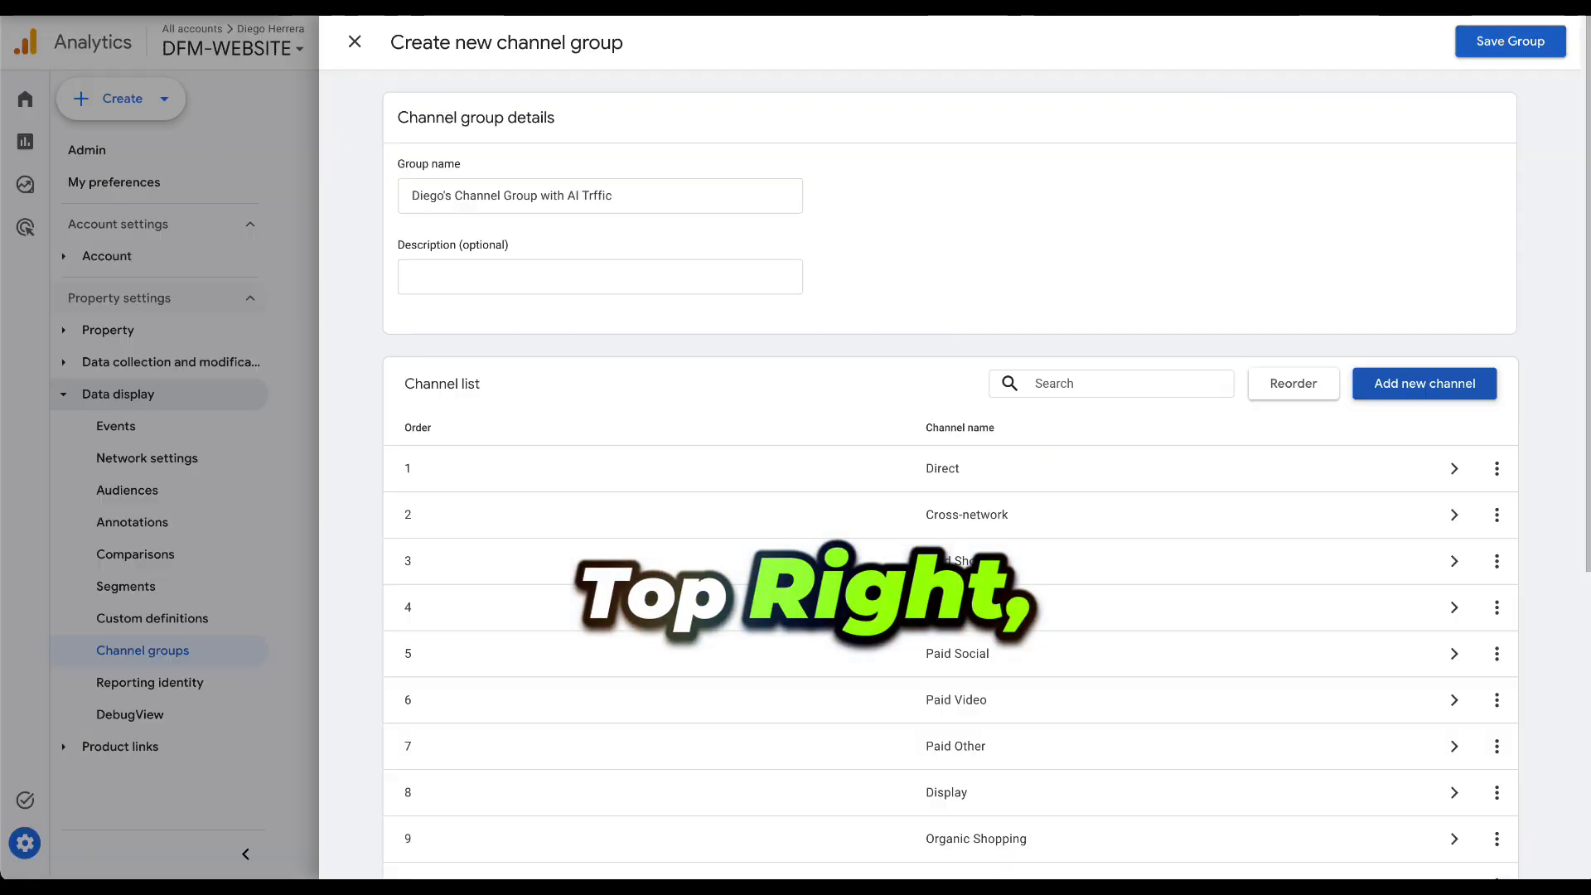
left_click(1520, 41)
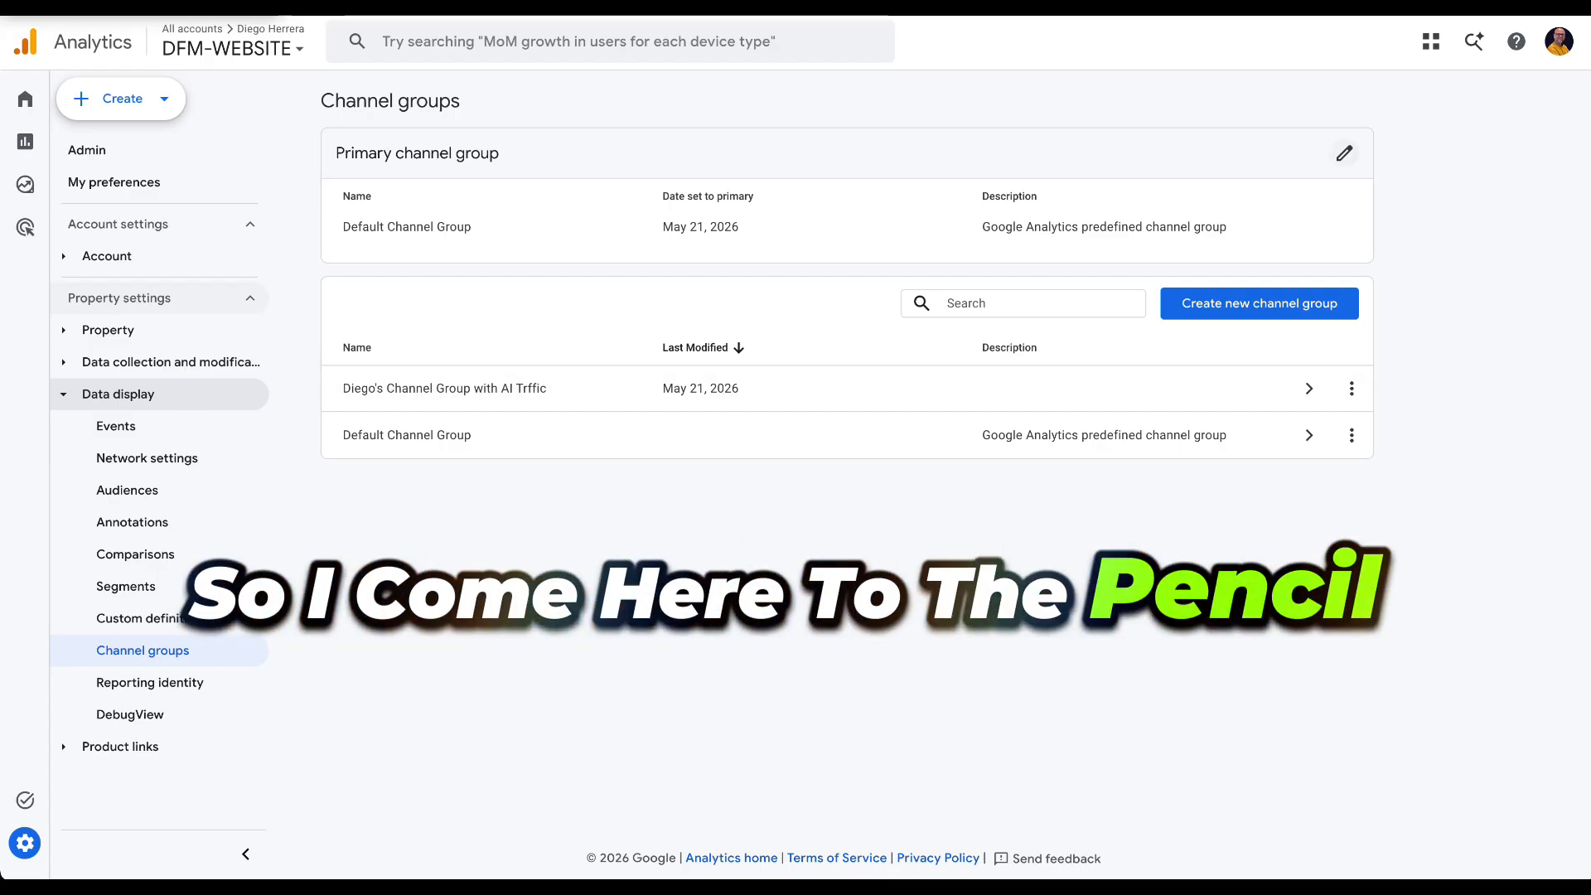
Make the new custom channel group with AI traffic the primary channel group and confirm saving the change
left_click(1344, 154)
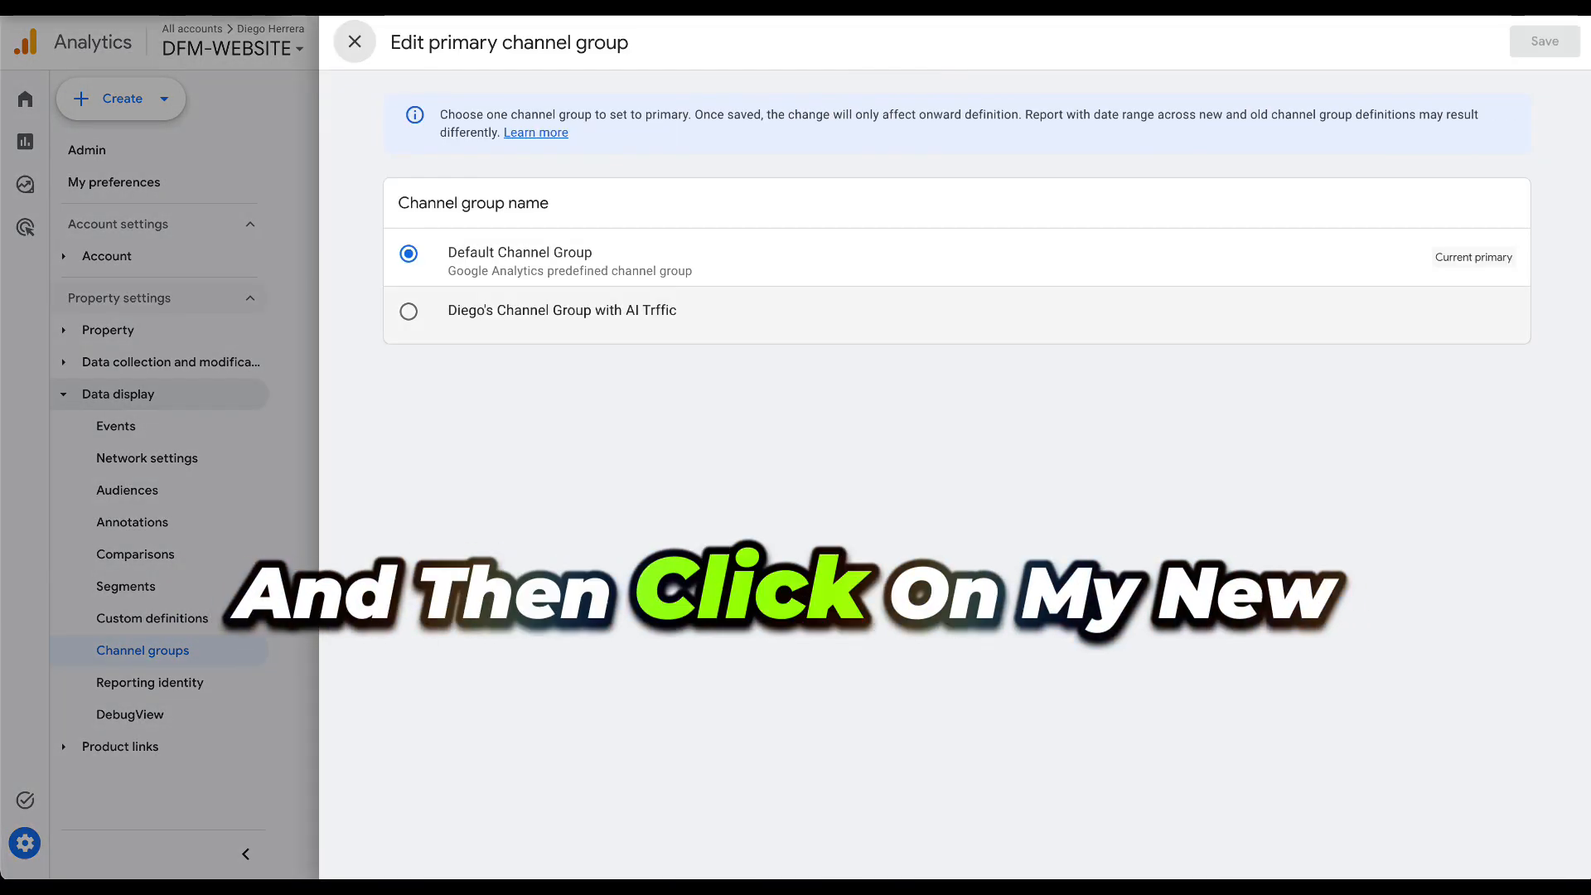
left_click(409, 312)
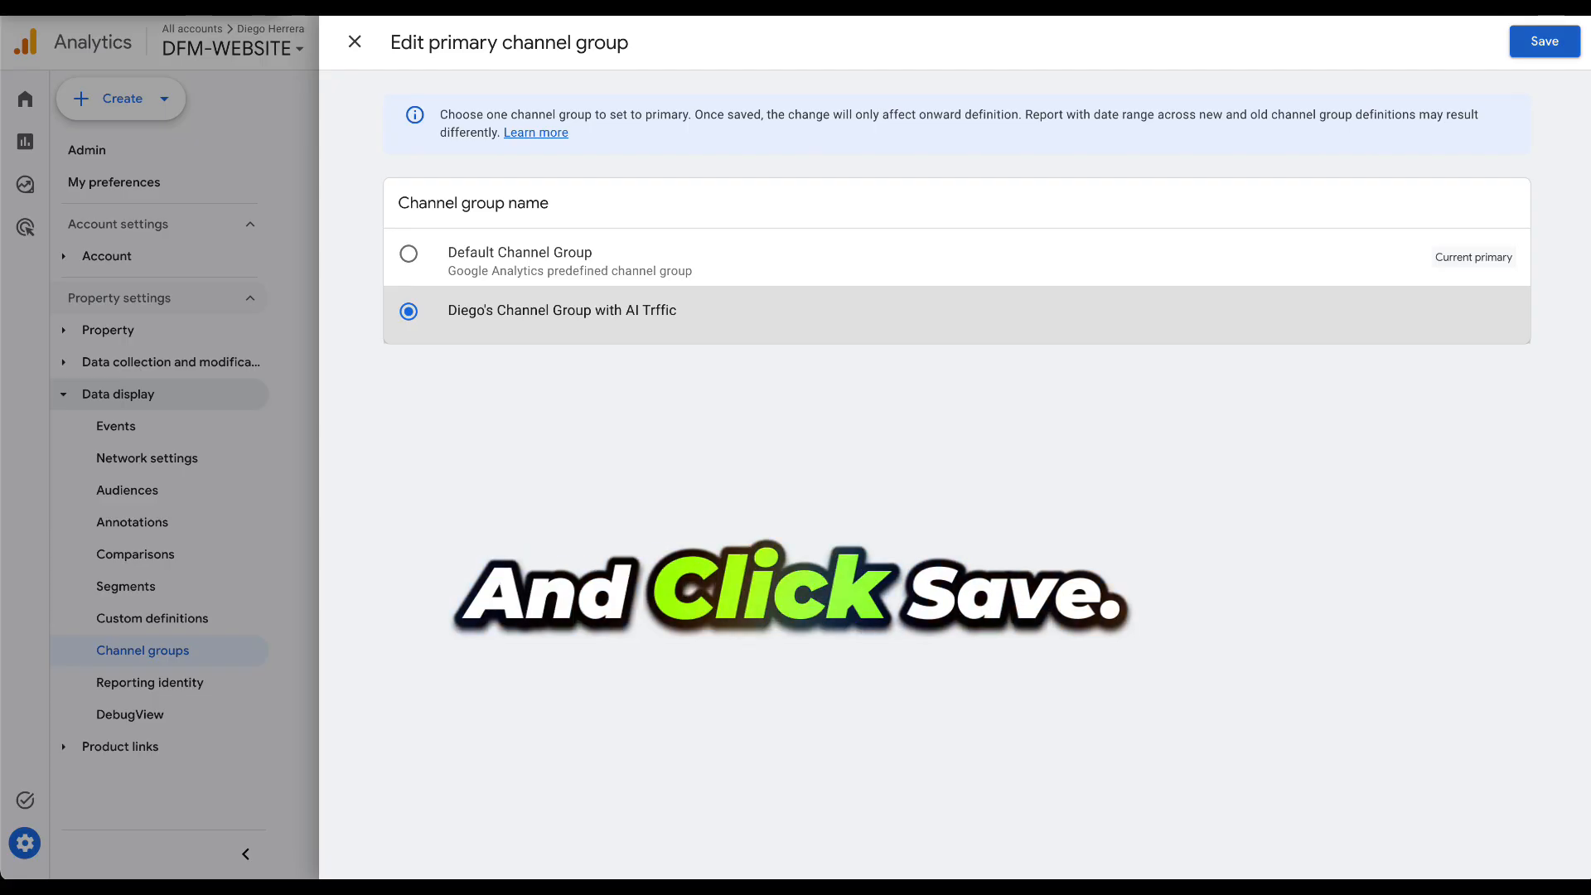
left_click(1545, 42)
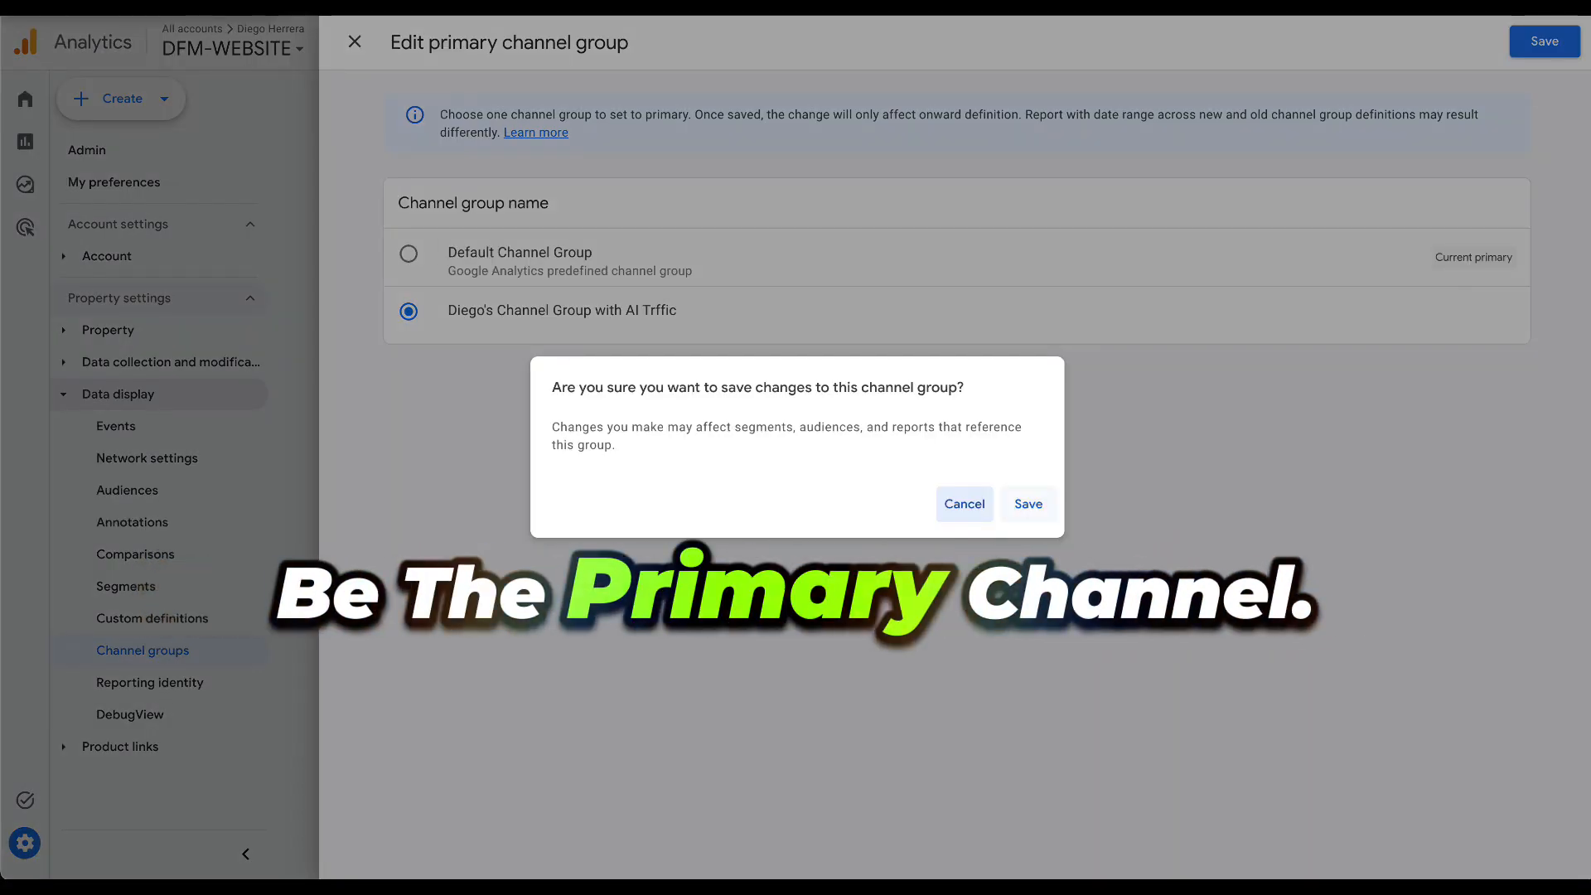
left_click(1029, 504)
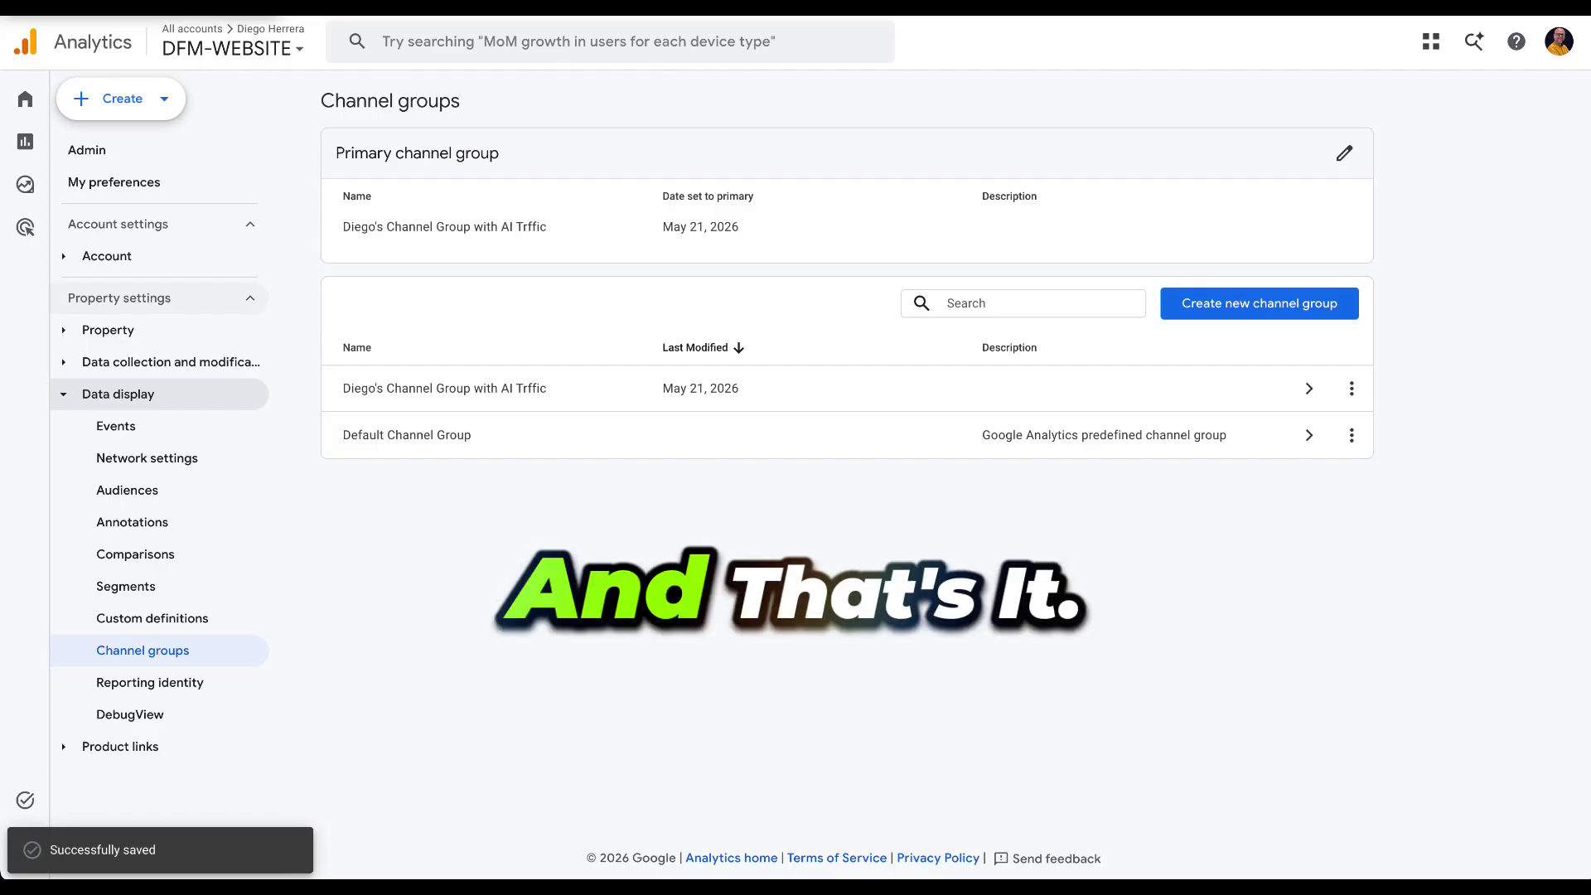
left_click_drag(343, 227, 548, 227)
left_click(563, 497)
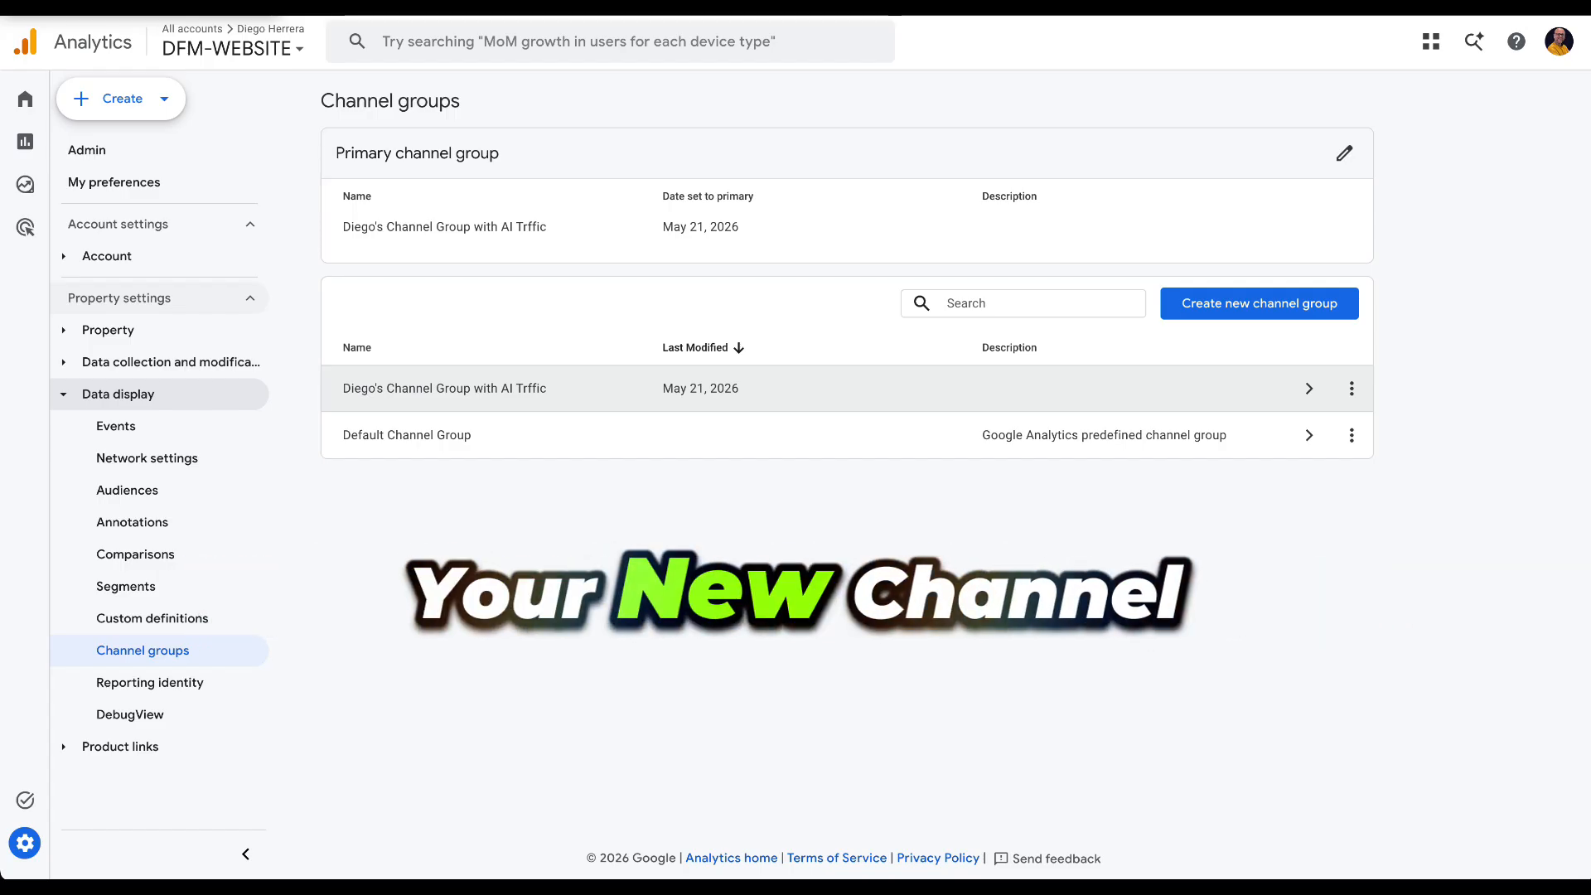
Open the custom channel group for reordering and move the AI Traffic channel directly below Direct
left_click(530, 389)
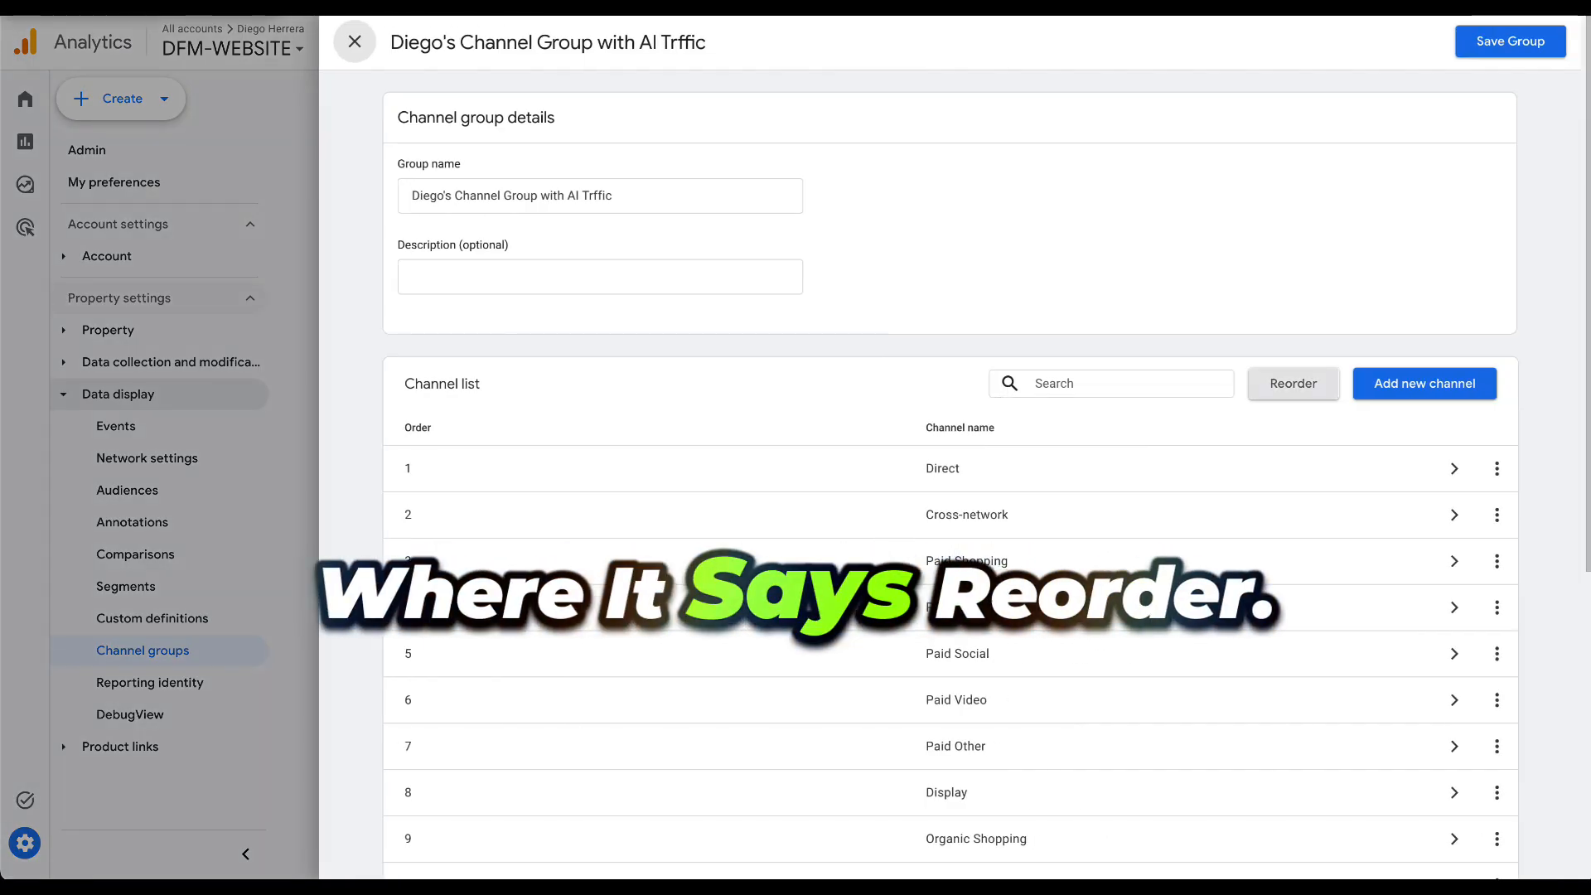
scroll(951, 448, "down", 6)
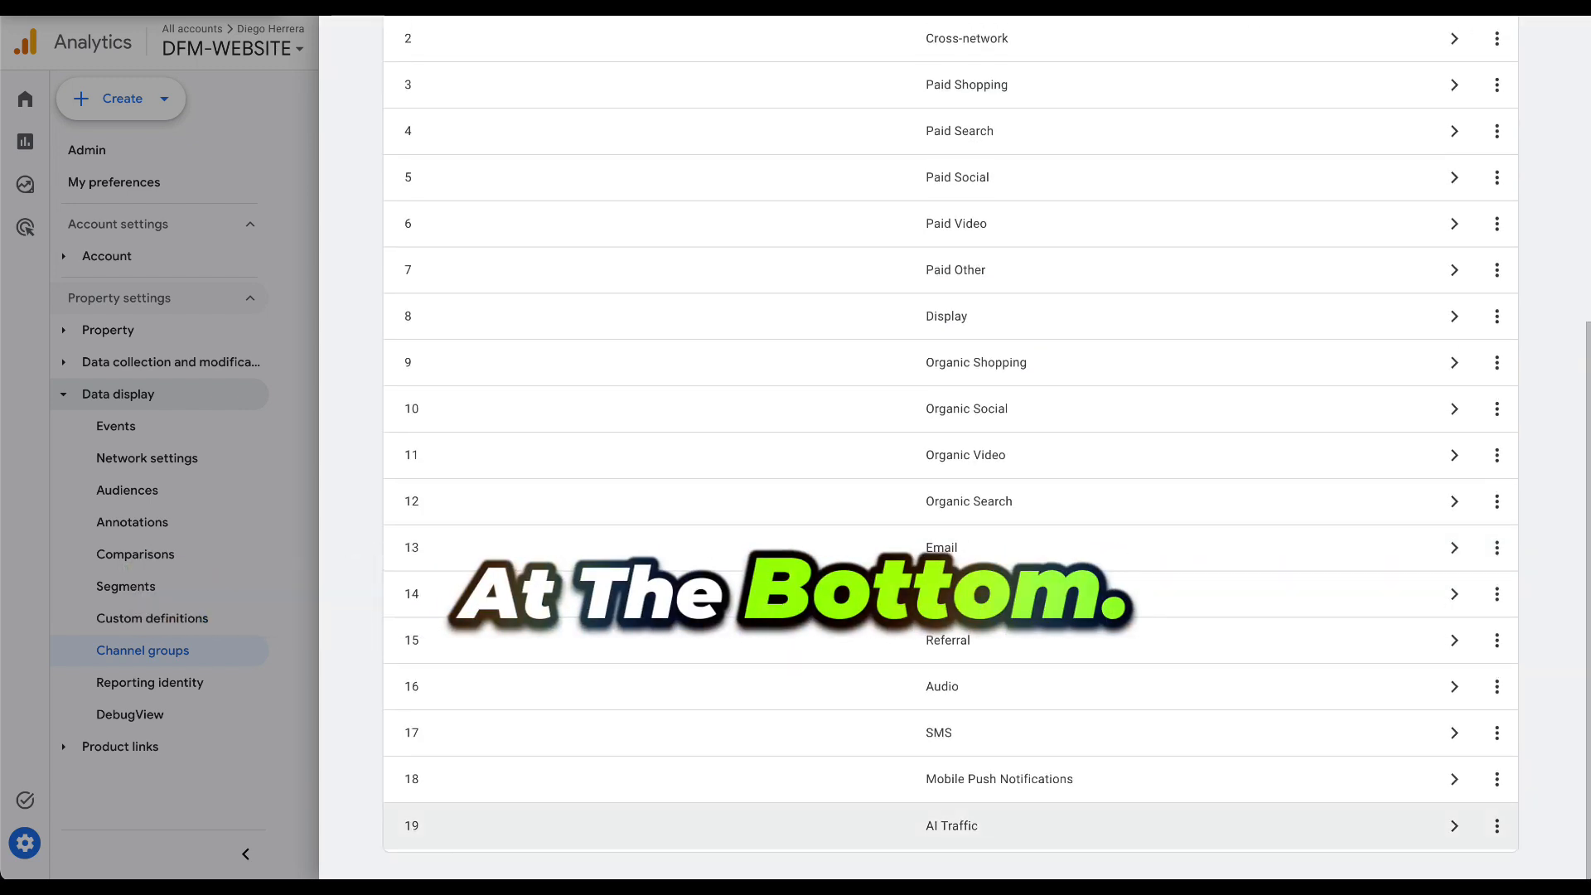
scroll(950, 448, "up", 4)
left_click(1292, 227)
scroll(950, 447, "down", 4)
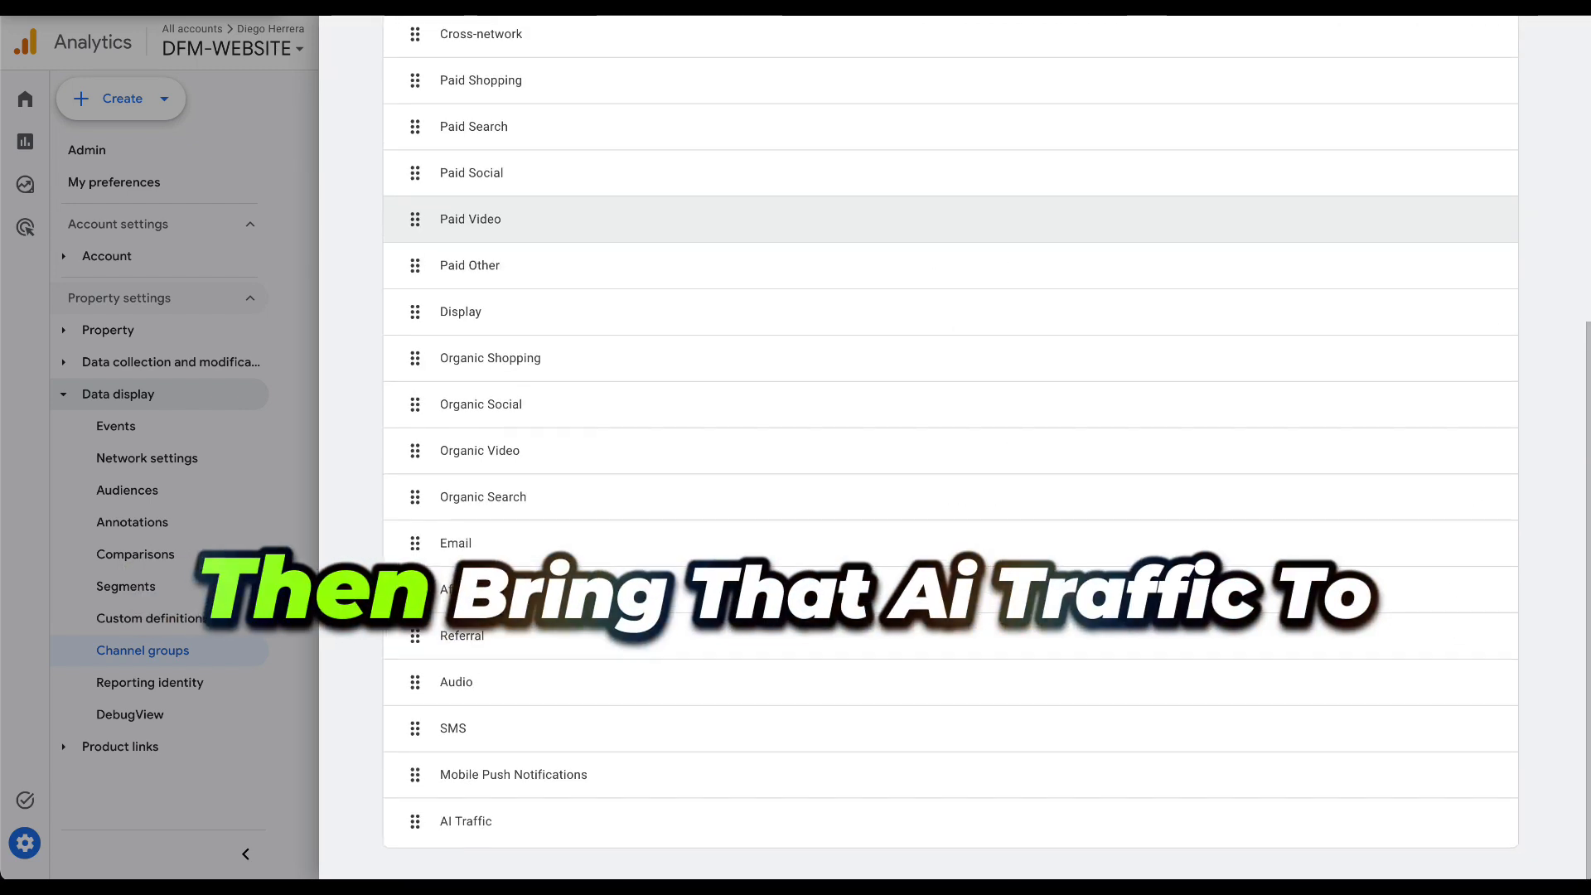
left_click_drag(416, 824, 416, 408)
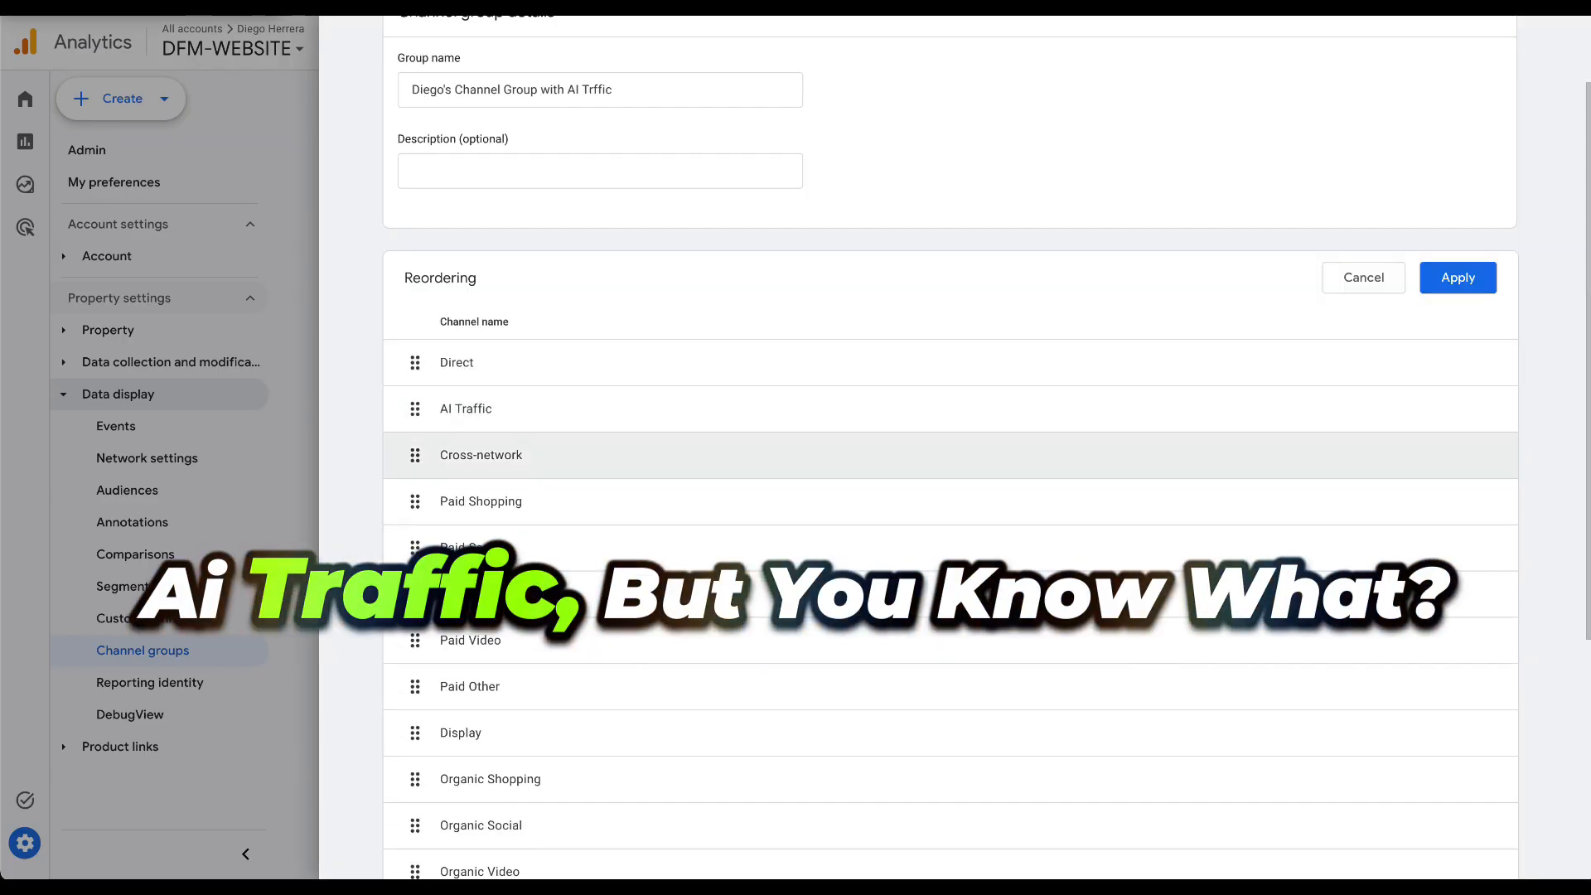
Move Organic Search directly below Direct and Organic Social directly below AI Traffic, and save the reordered channel group
scroll(415, 692, "down", 2)
left_click_drag(415, 760, 412, 248)
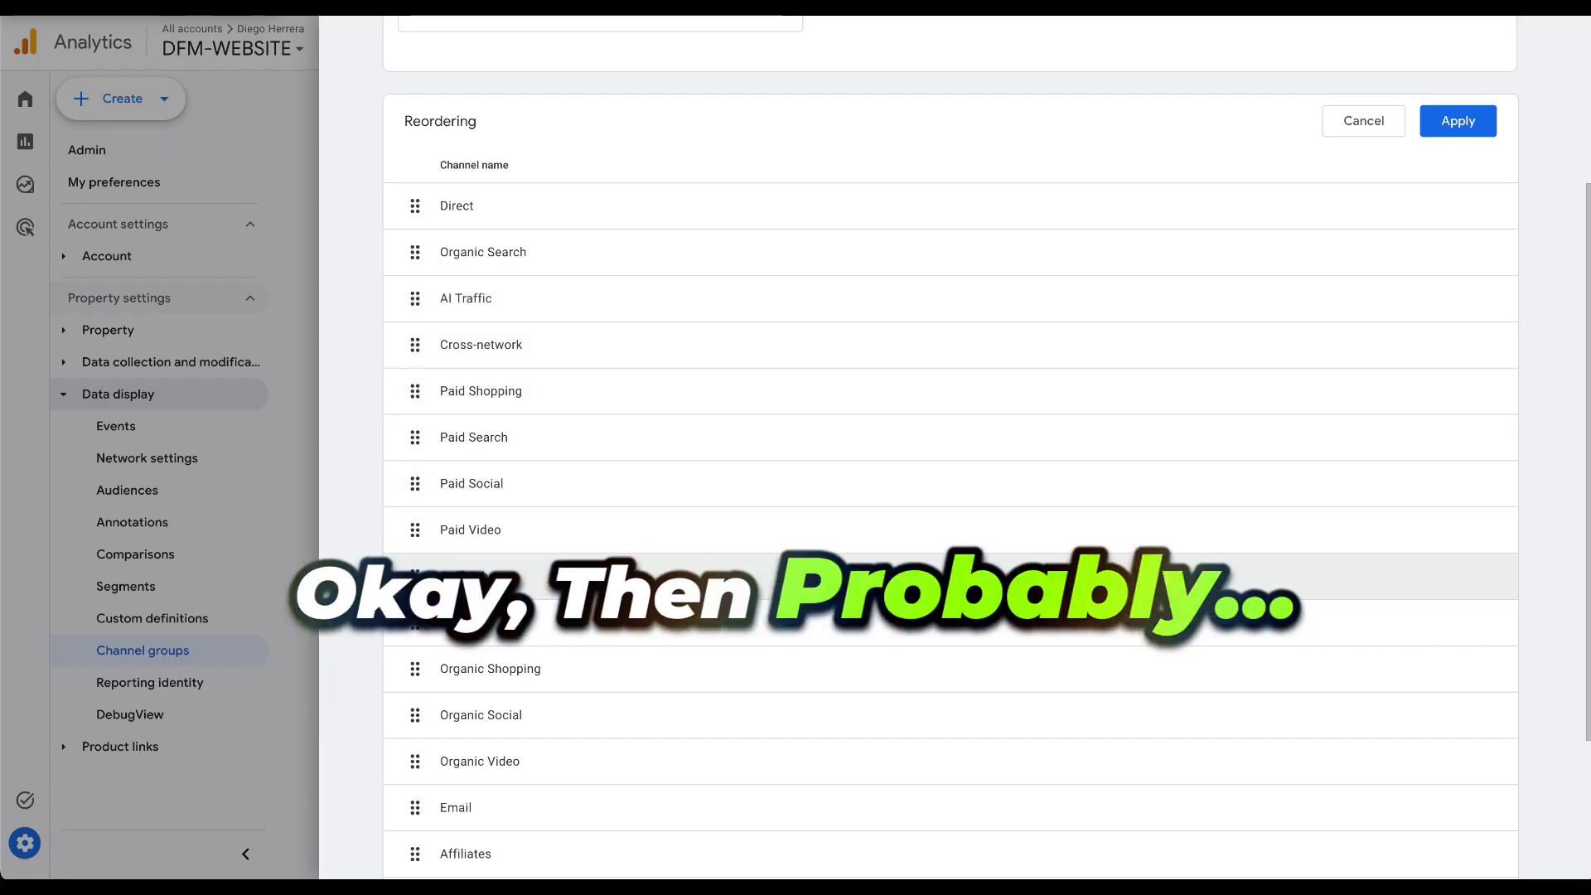
scroll(949, 581, "down", 3)
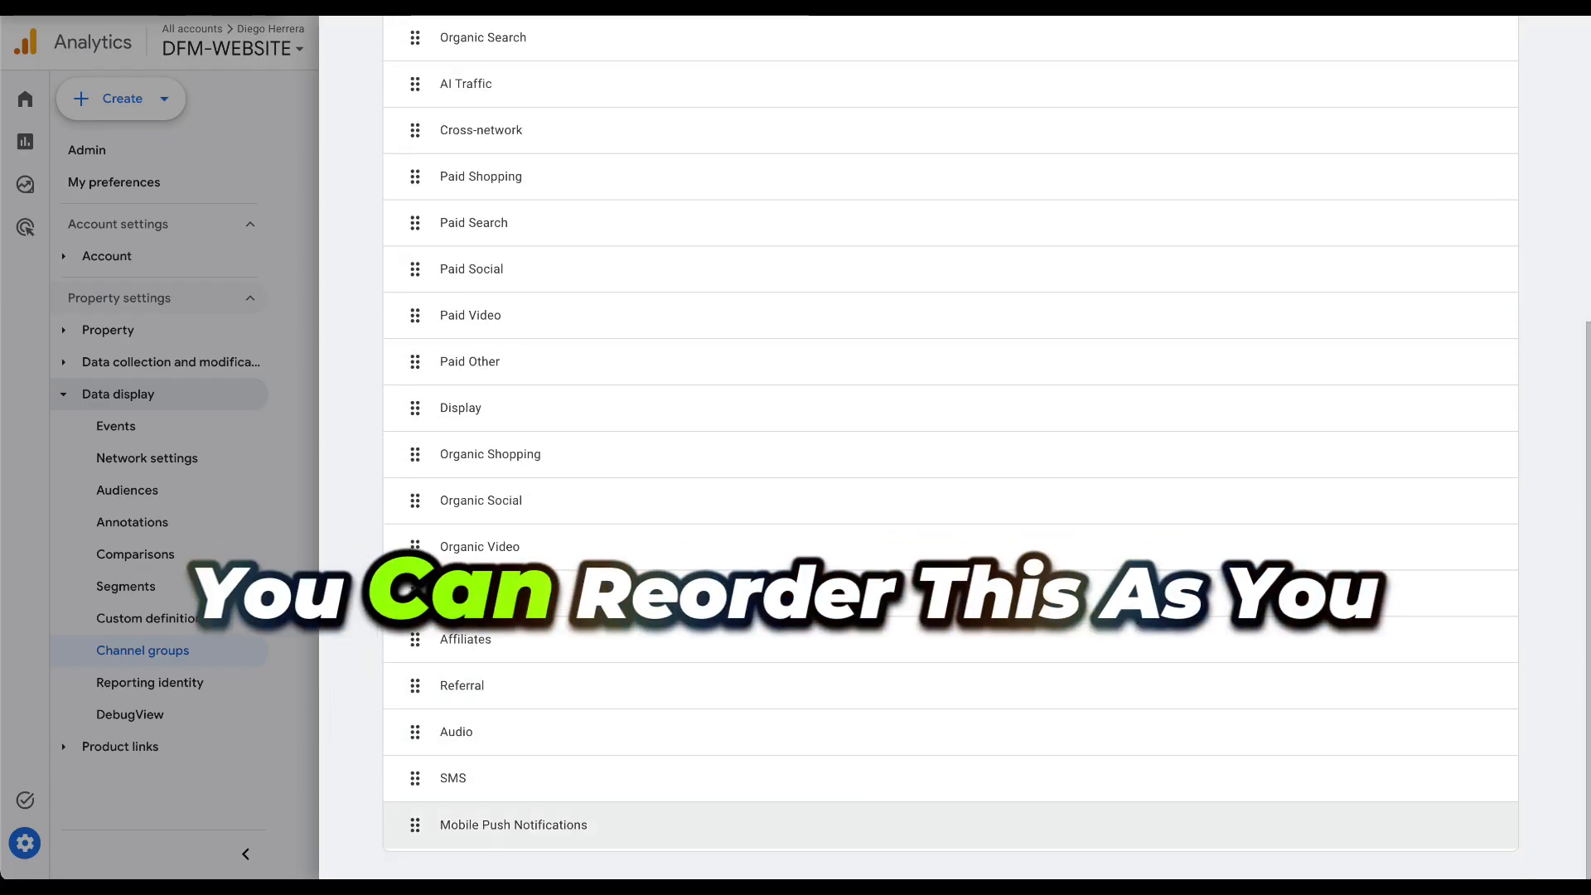
scroll(950, 580, "up", 5)
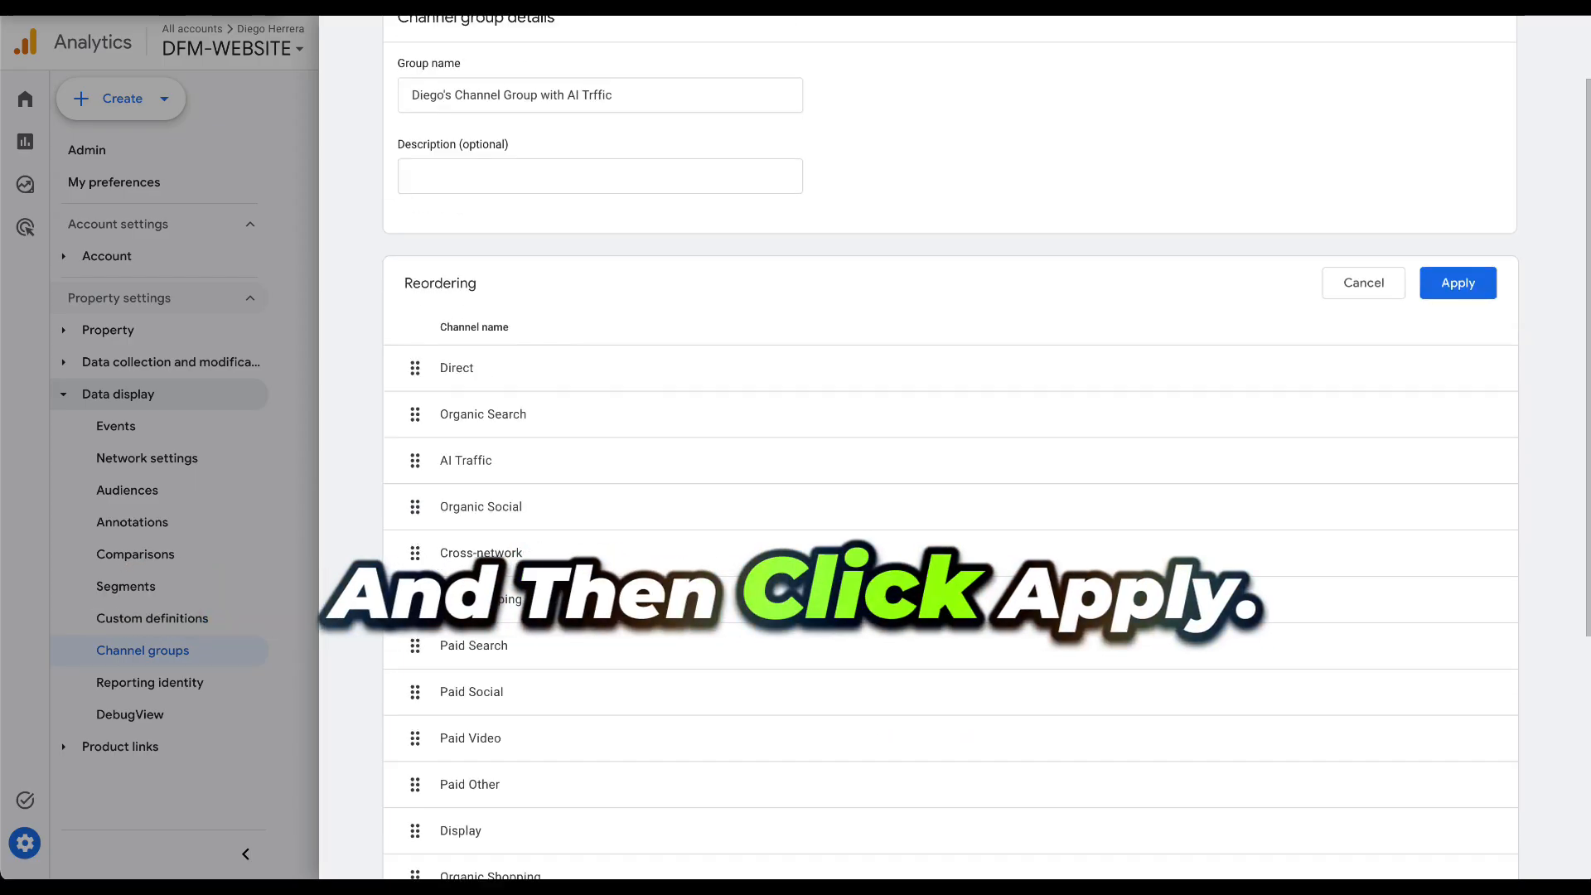
left_click(1458, 283)
left_click(1509, 41)
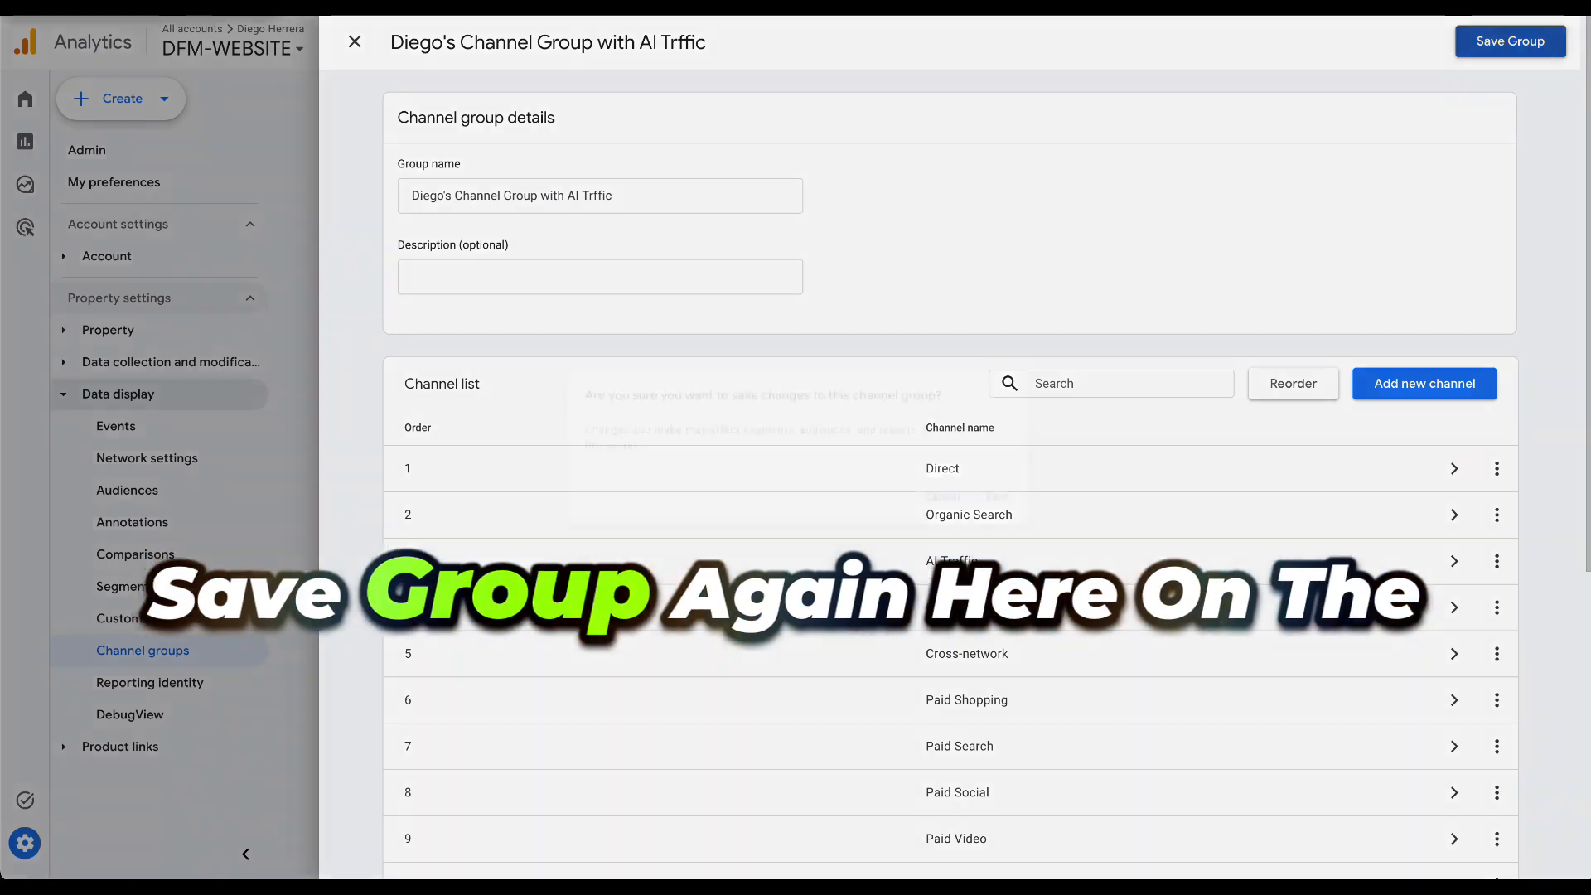
left_click(1028, 504)
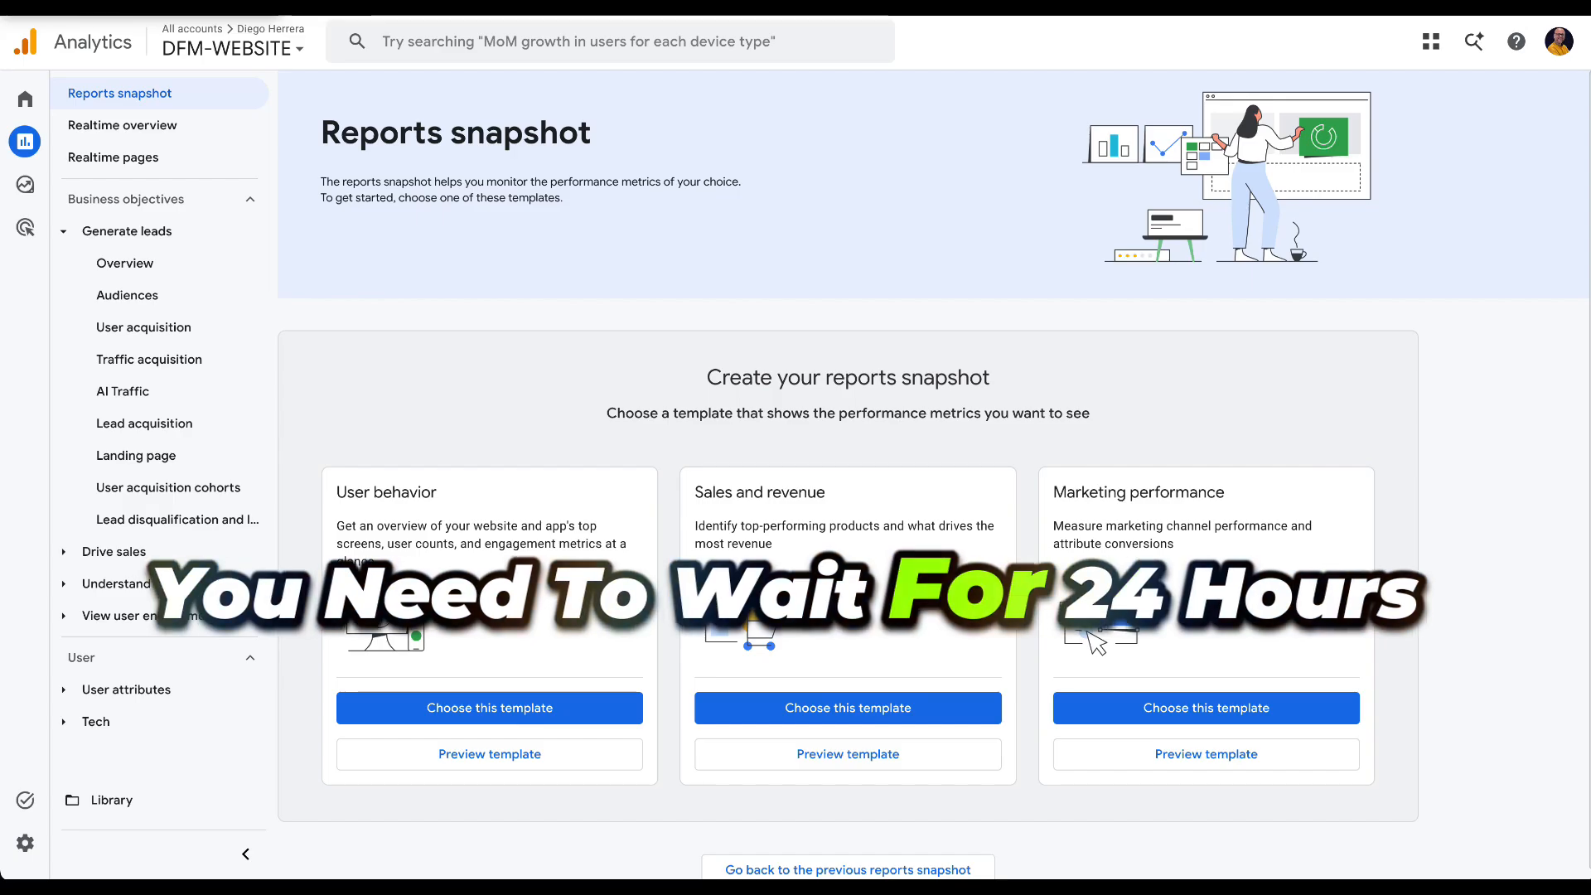
View the Traffic acquisition report and the AI Traffic report under Generate leads
scroll(848, 514, "down", 1)
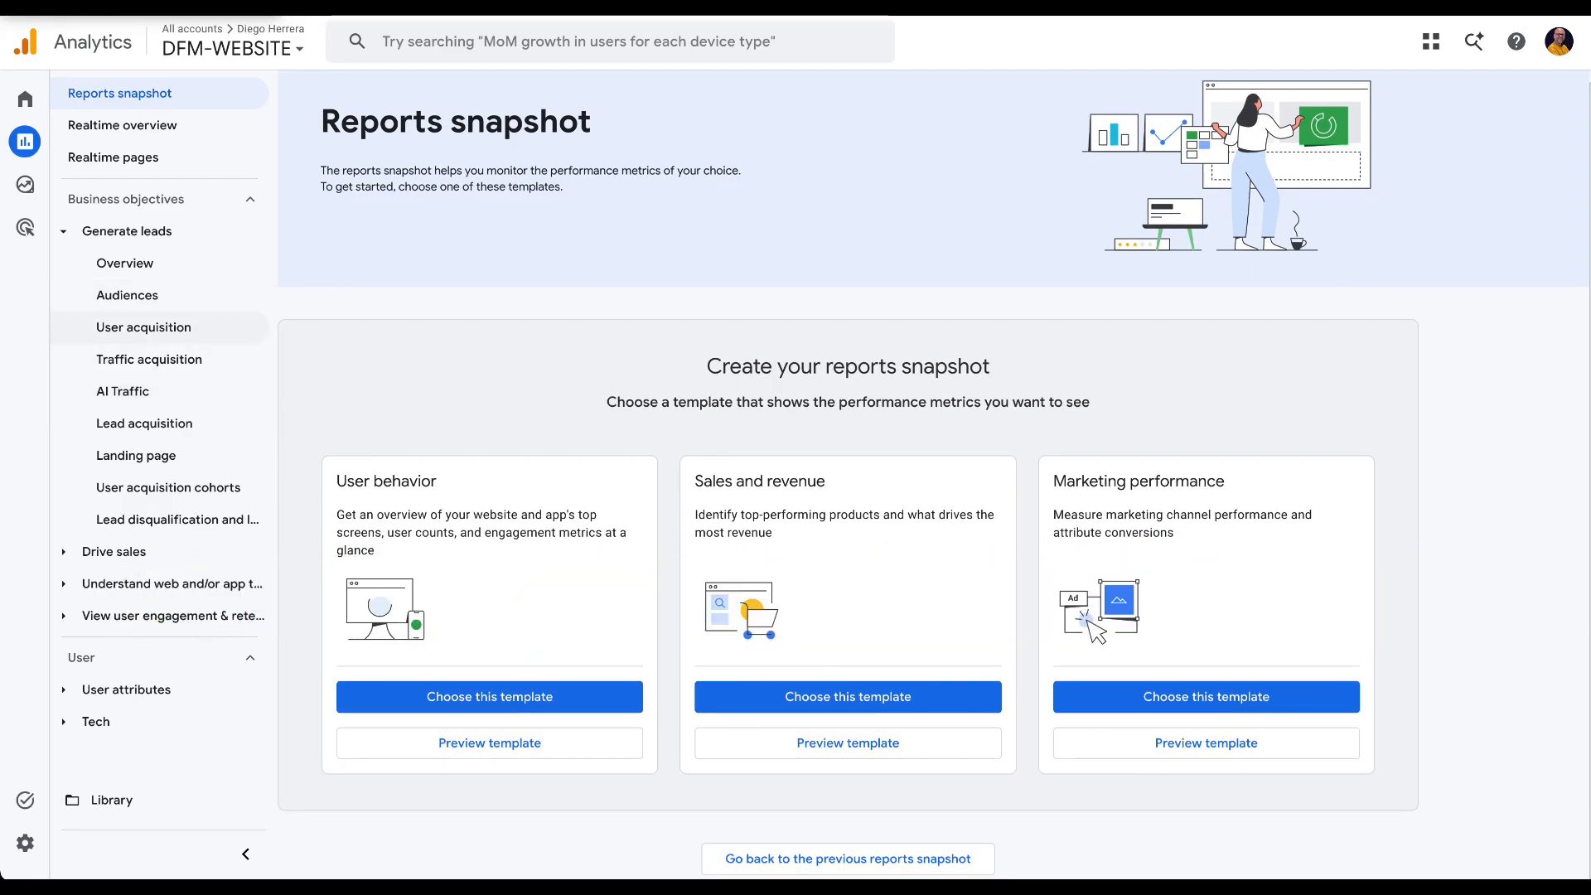
left_click(150, 359)
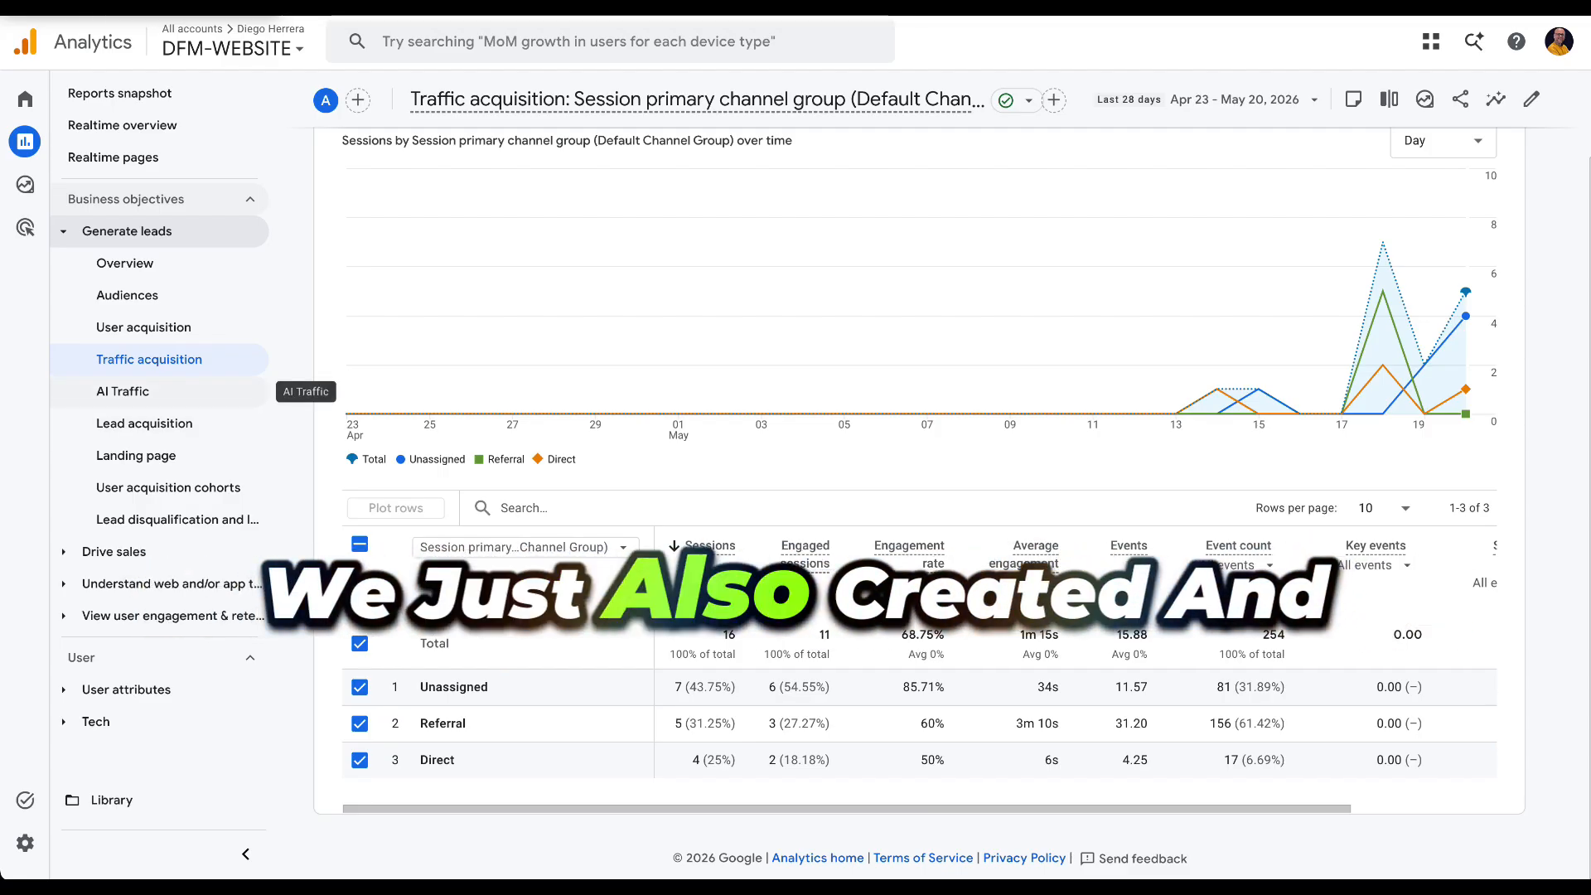
left_click(133, 391)
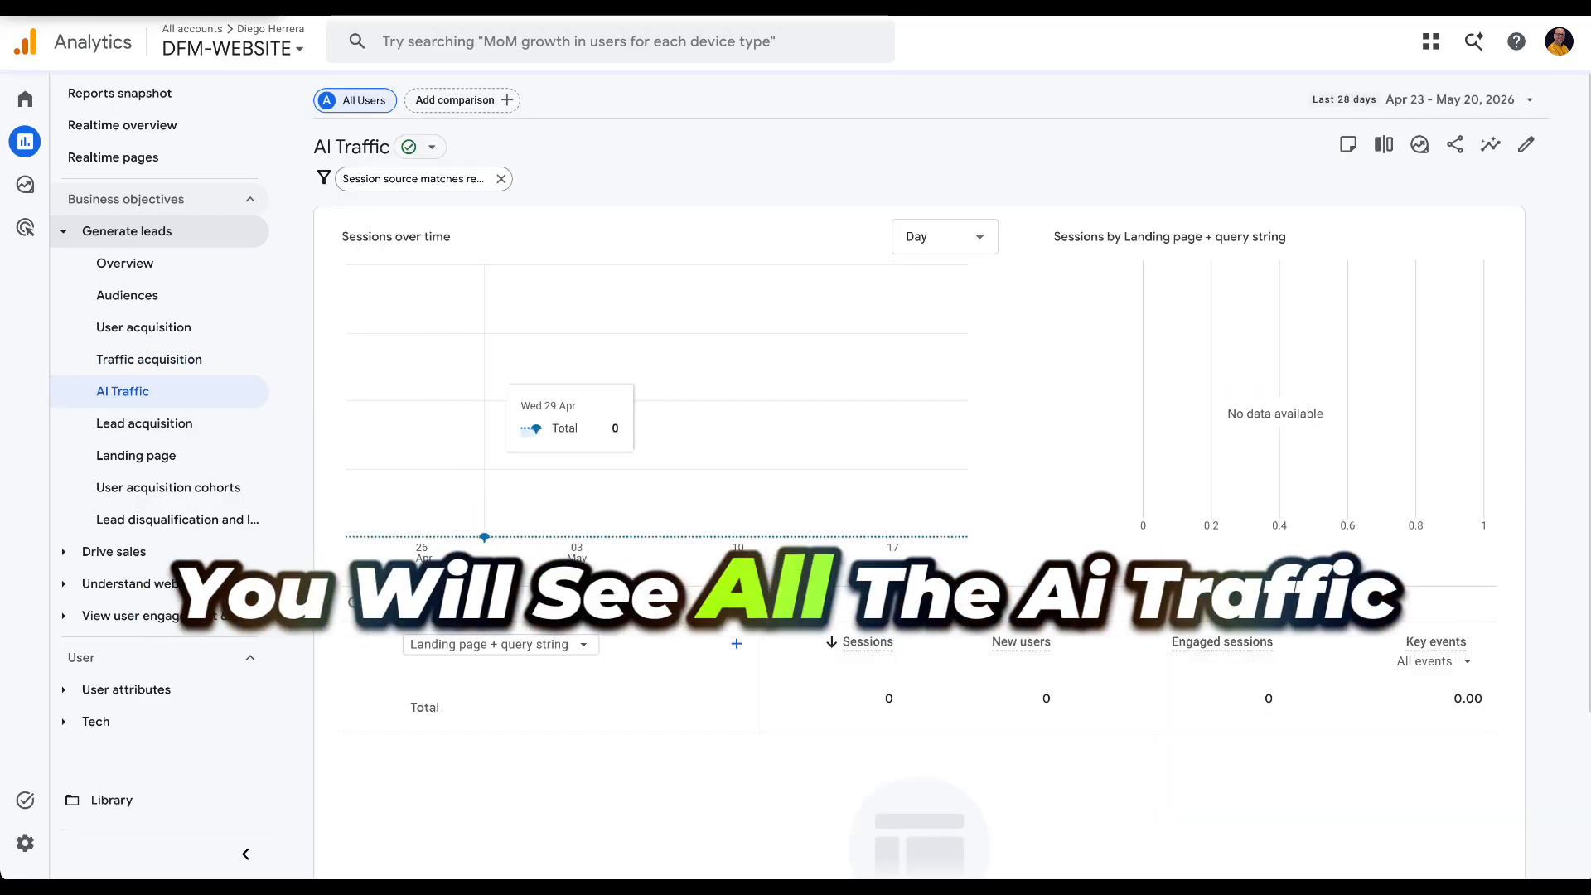